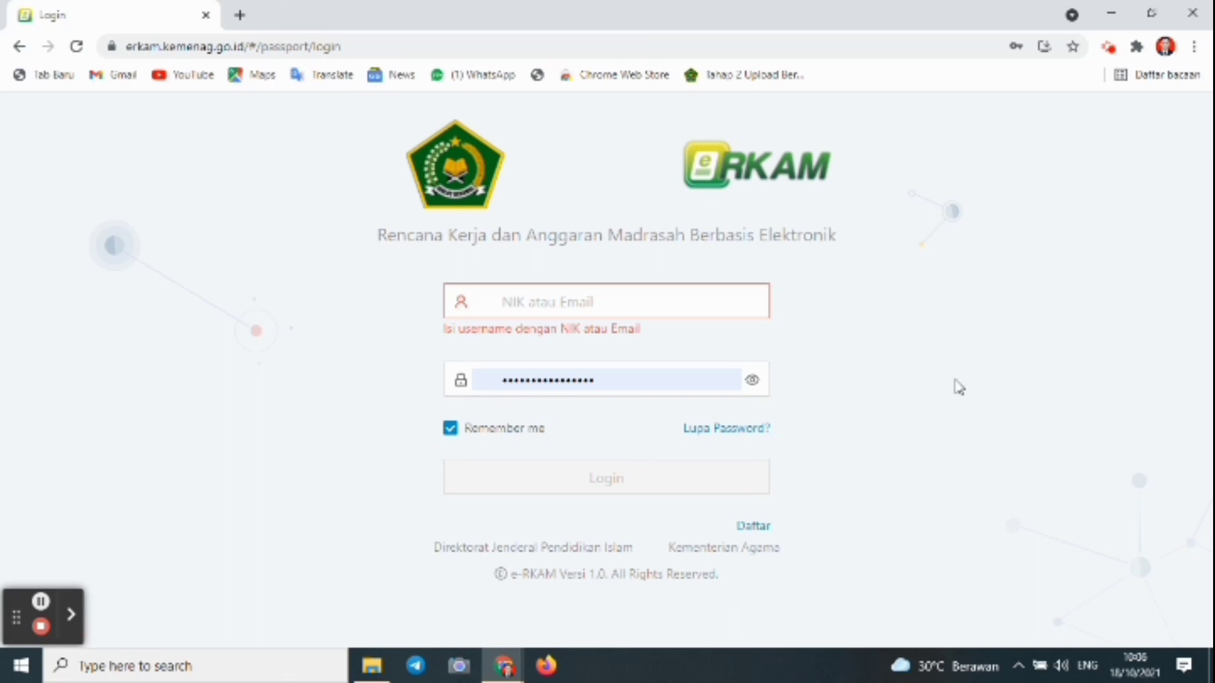
Sign in to e-RKAM using the saved madrasah account's e-mail and password.
left_click(637, 295)
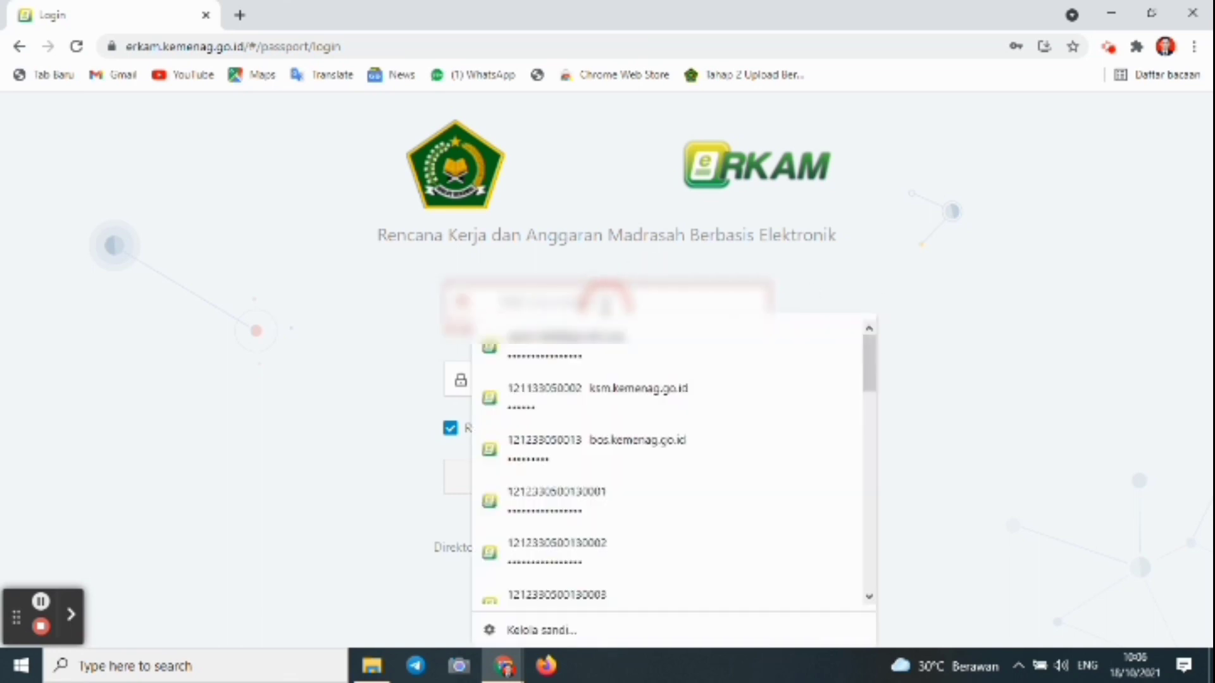
left_click_drag(872, 392, 849, 577)
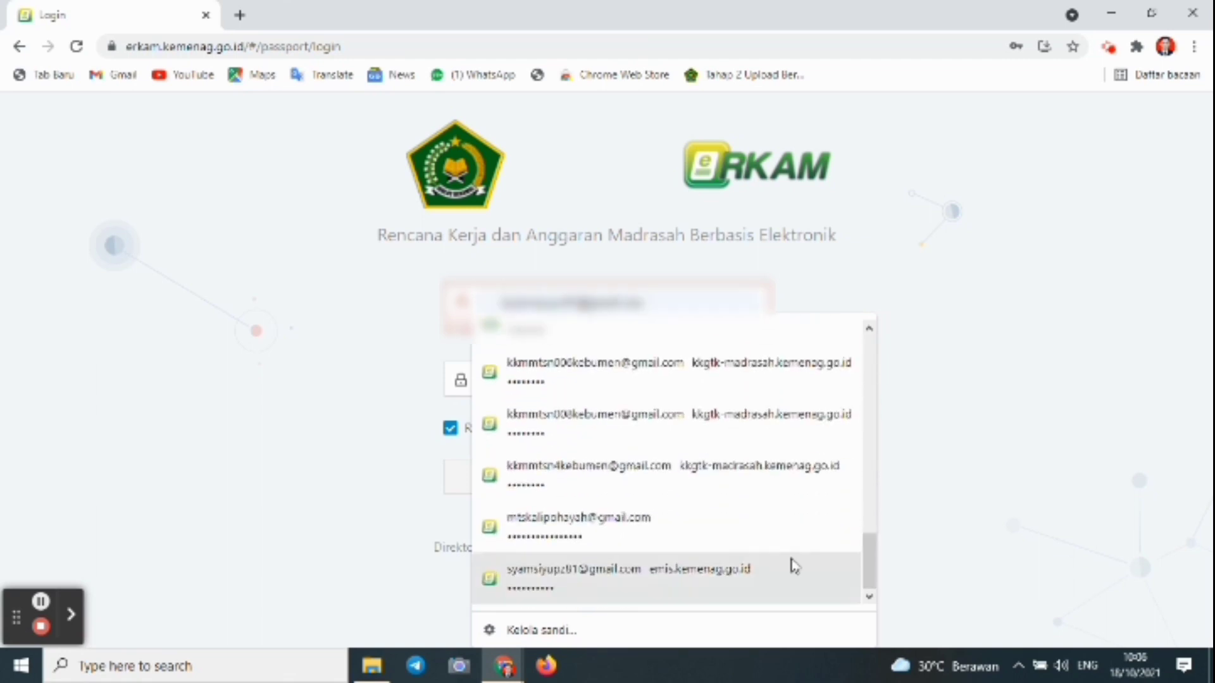
left_click(724, 537)
left_click(639, 470)
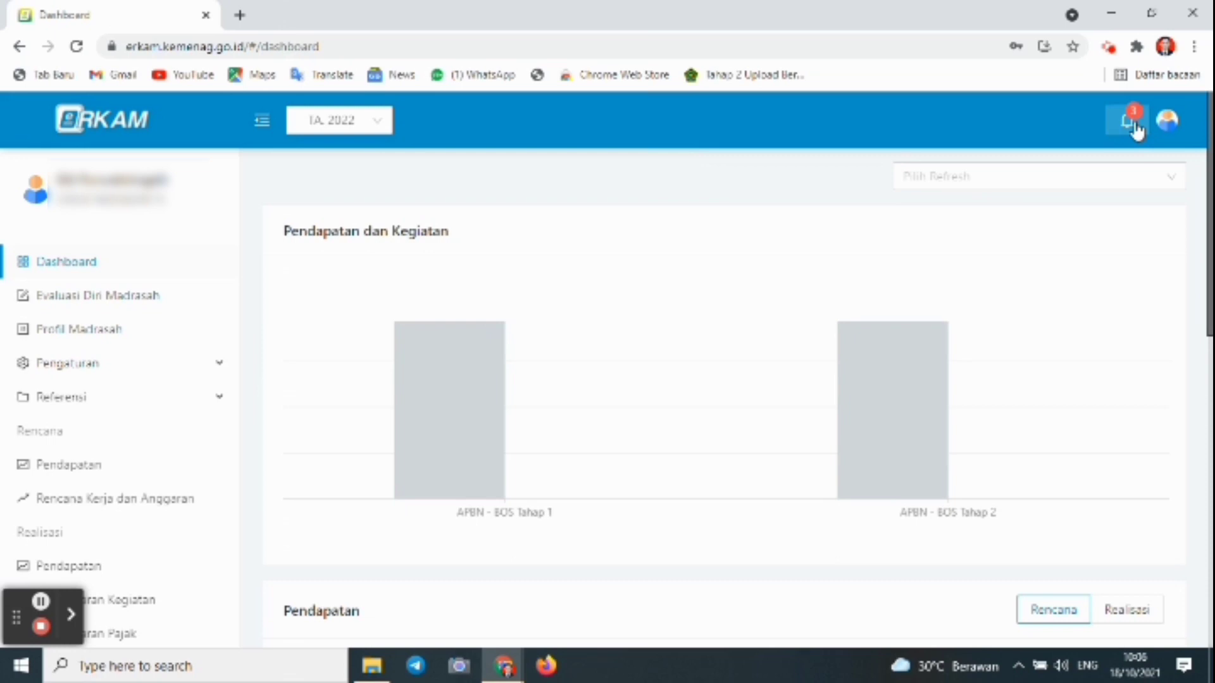
Open the approval notification about empty activity details and go through the Rencana Kerja dan Anggaran activity list.
left_click(1130, 130)
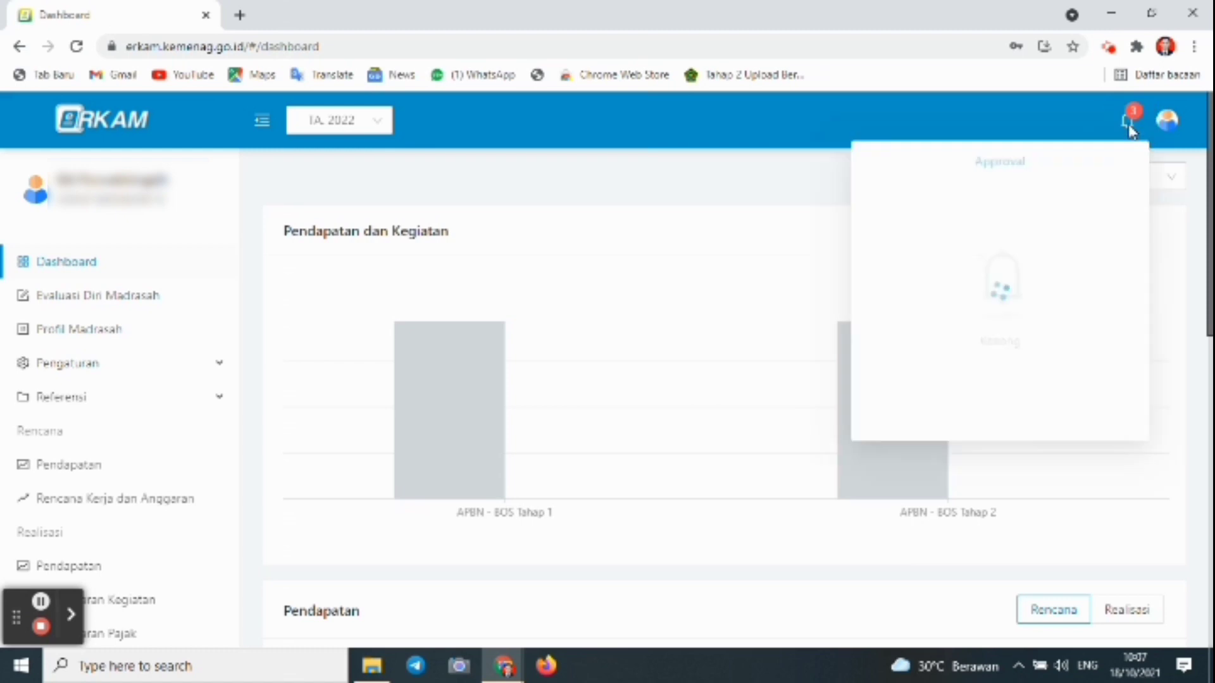
left_click(999, 218)
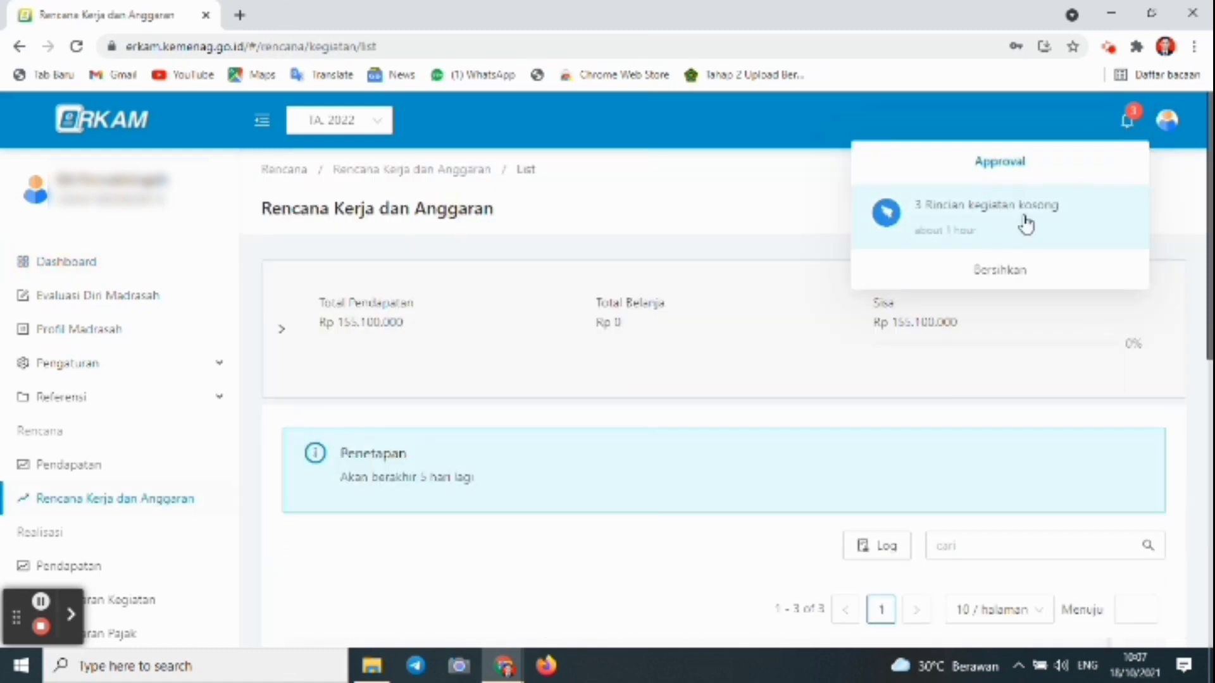
left_click_drag(1210, 256, 1195, 442)
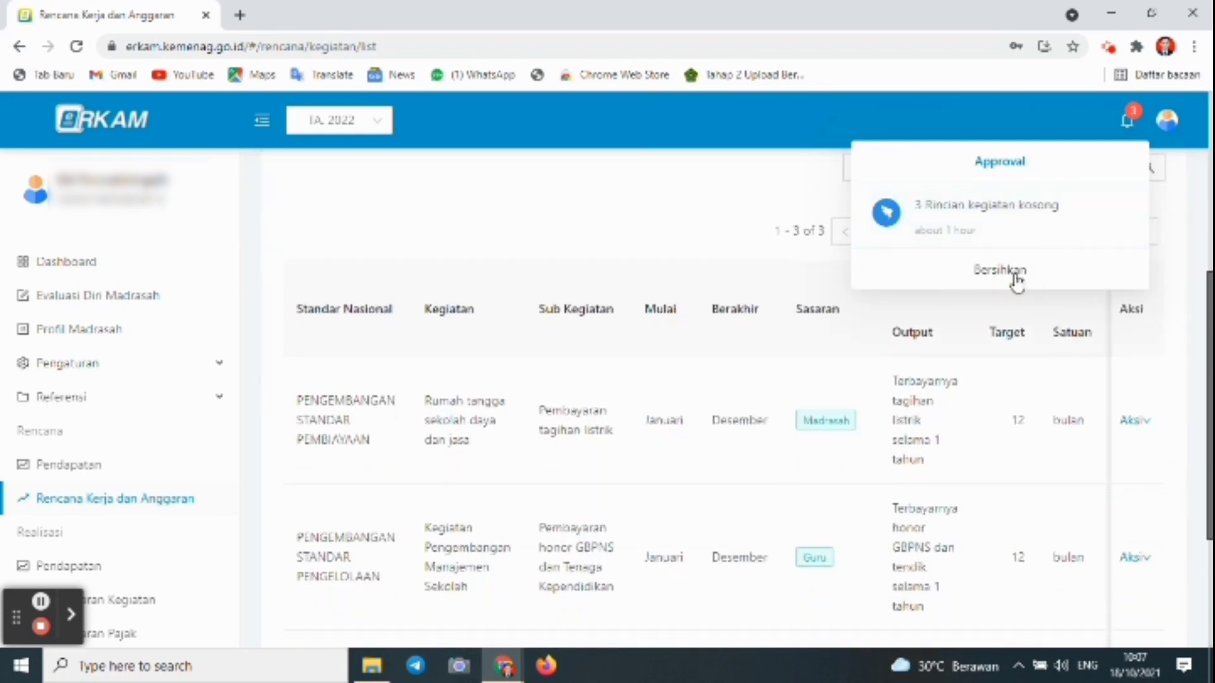
Open the Rincian of the Pembayaran tagihan listrik activity.
mouse_move(1140, 427)
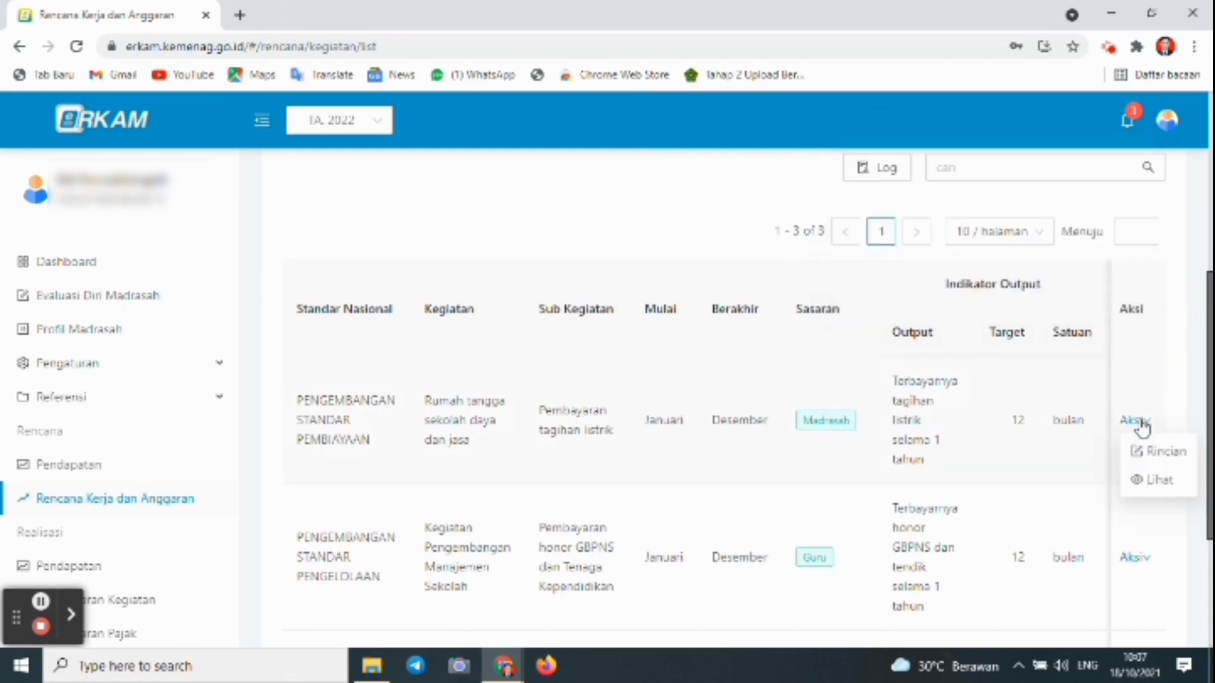
scroll(810, 321, "down", 2)
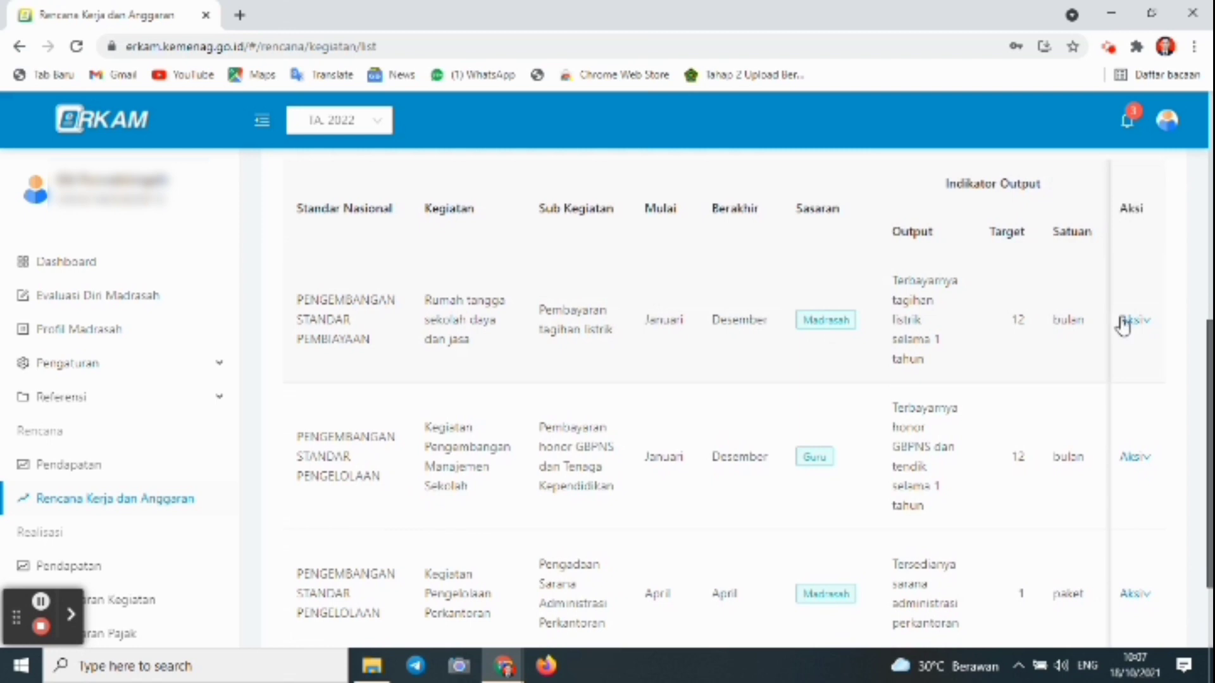
mouse_move(1132, 321)
left_click(1151, 352)
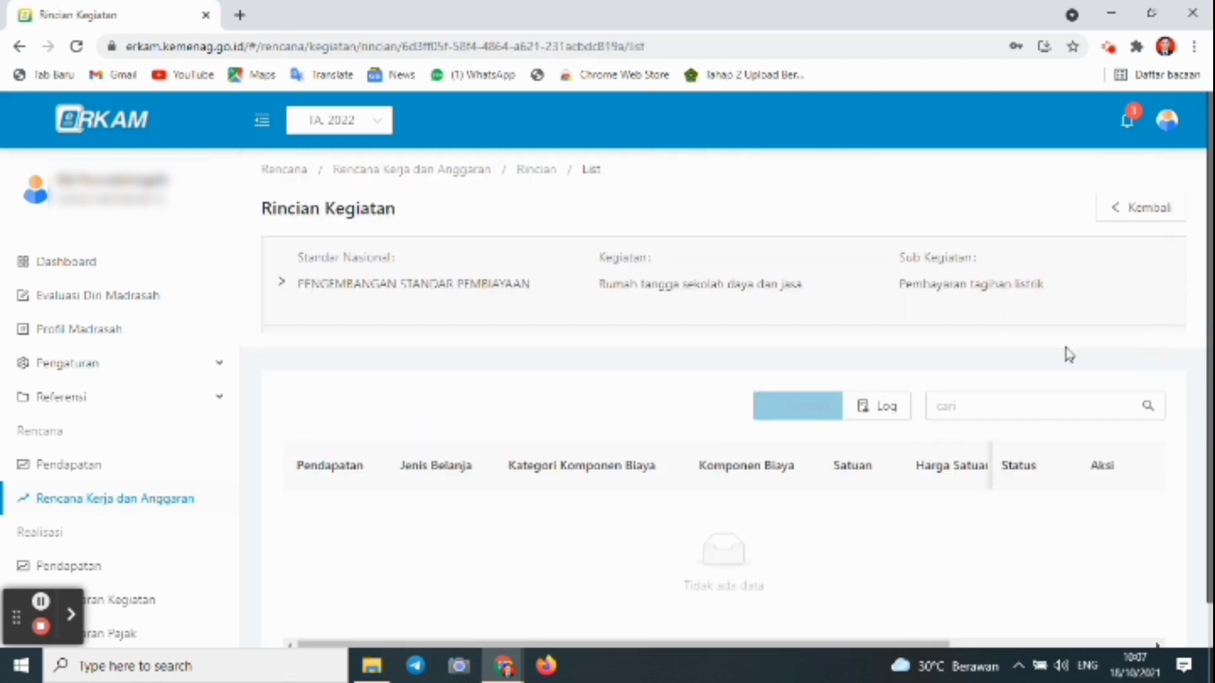
Add a new detail entry to the activity and set its Pendapatan to APBN - BOS Tahap 1.
left_click_drag(1207, 241, 1208, 330)
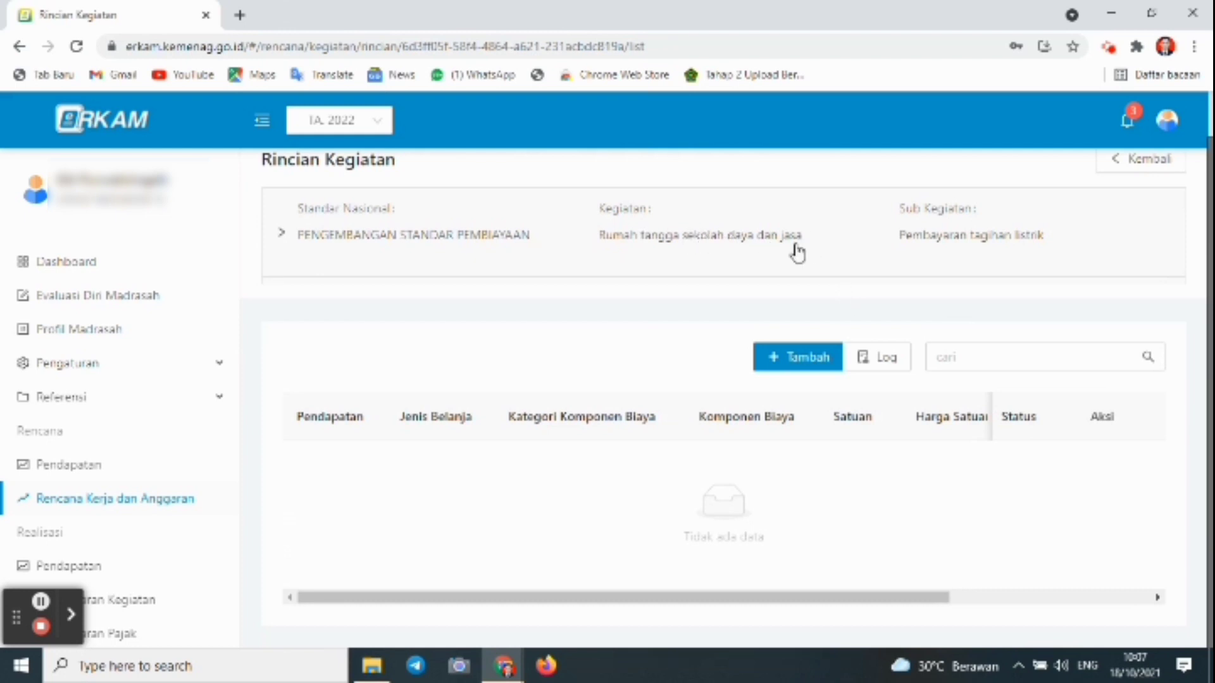
left_click(788, 367)
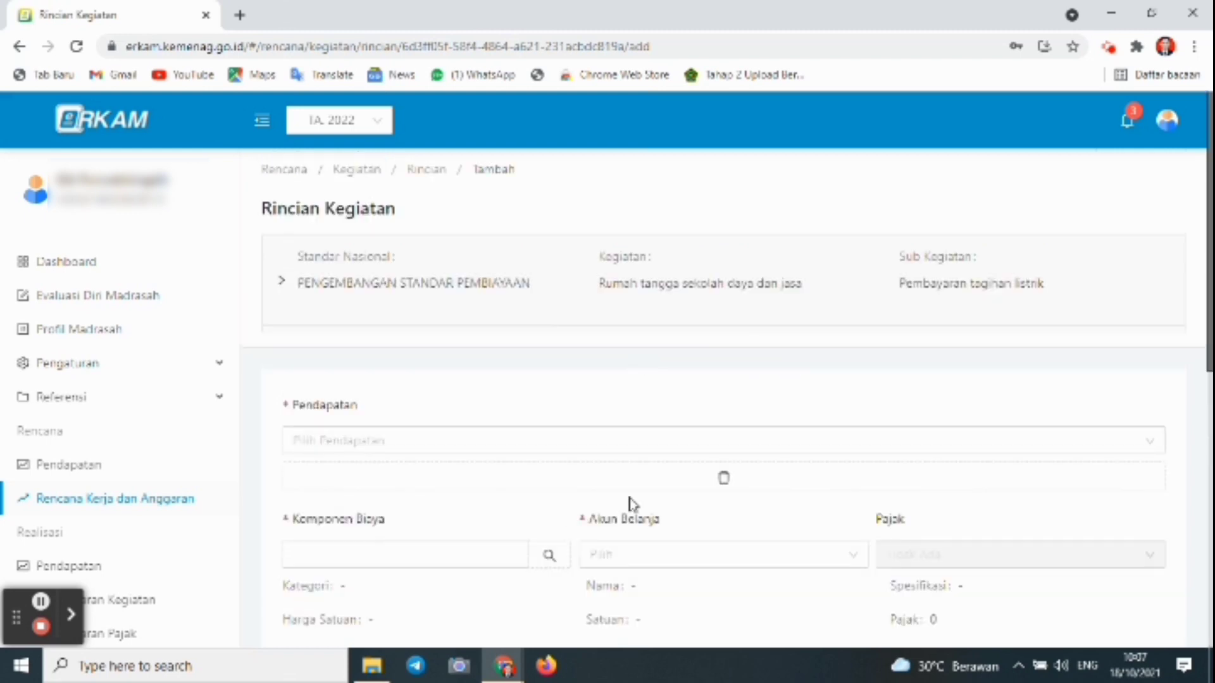
left_click(854, 444)
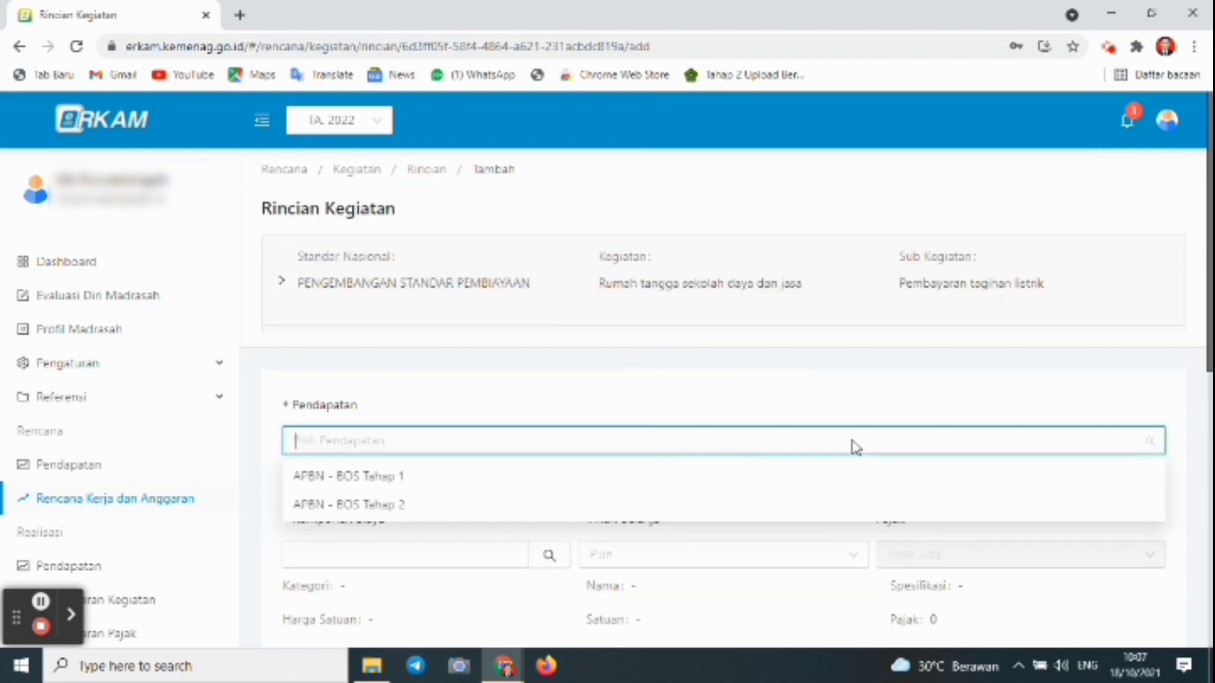
left_click(391, 479)
scroll(1202, 268, "down", 2)
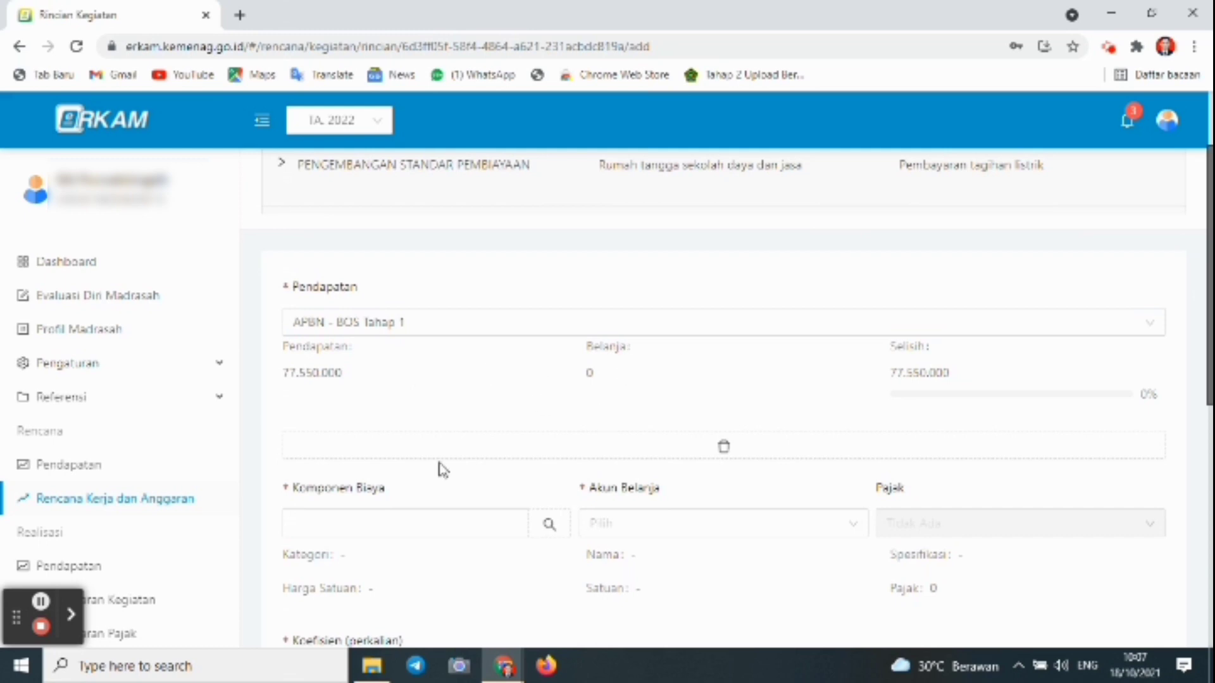
left_click(642, 523)
left_click_drag(1207, 298, 1207, 372)
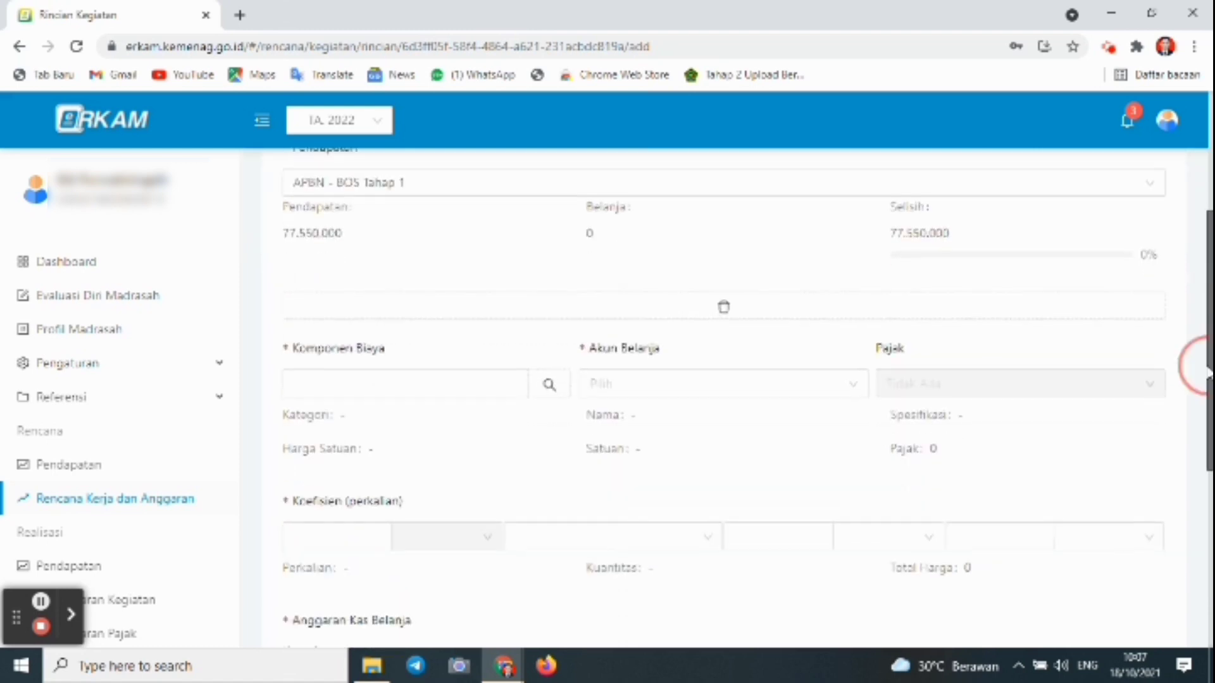
left_click(668, 387)
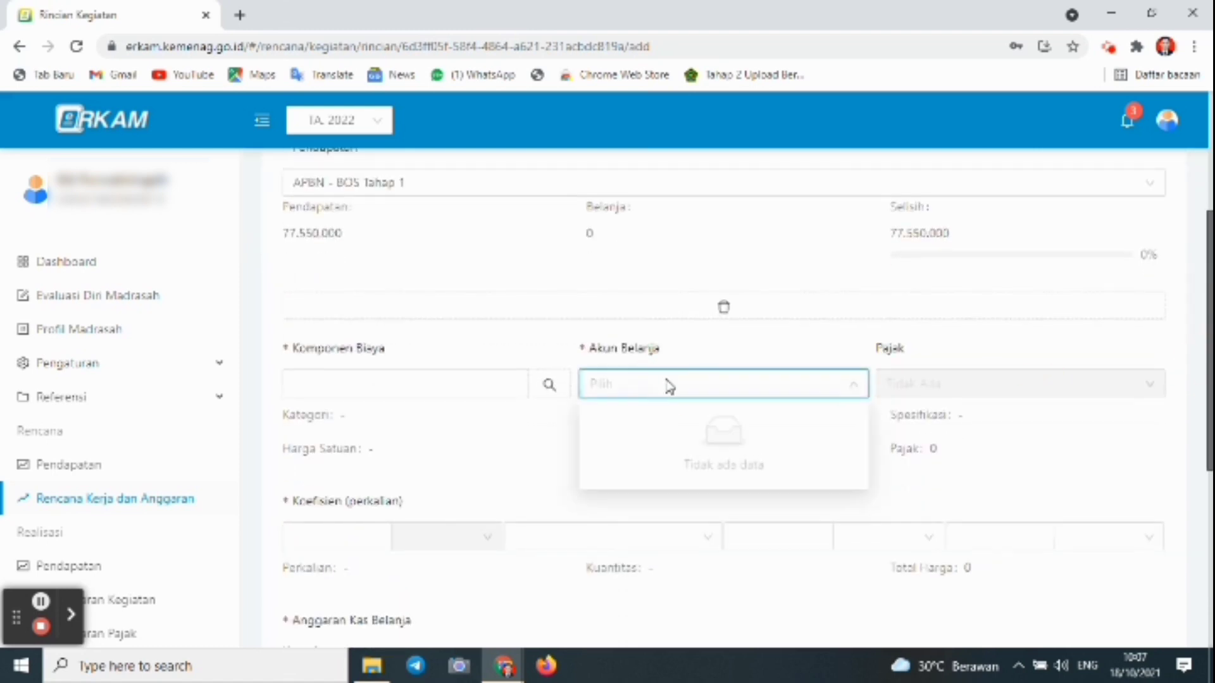
left_click(536, 386)
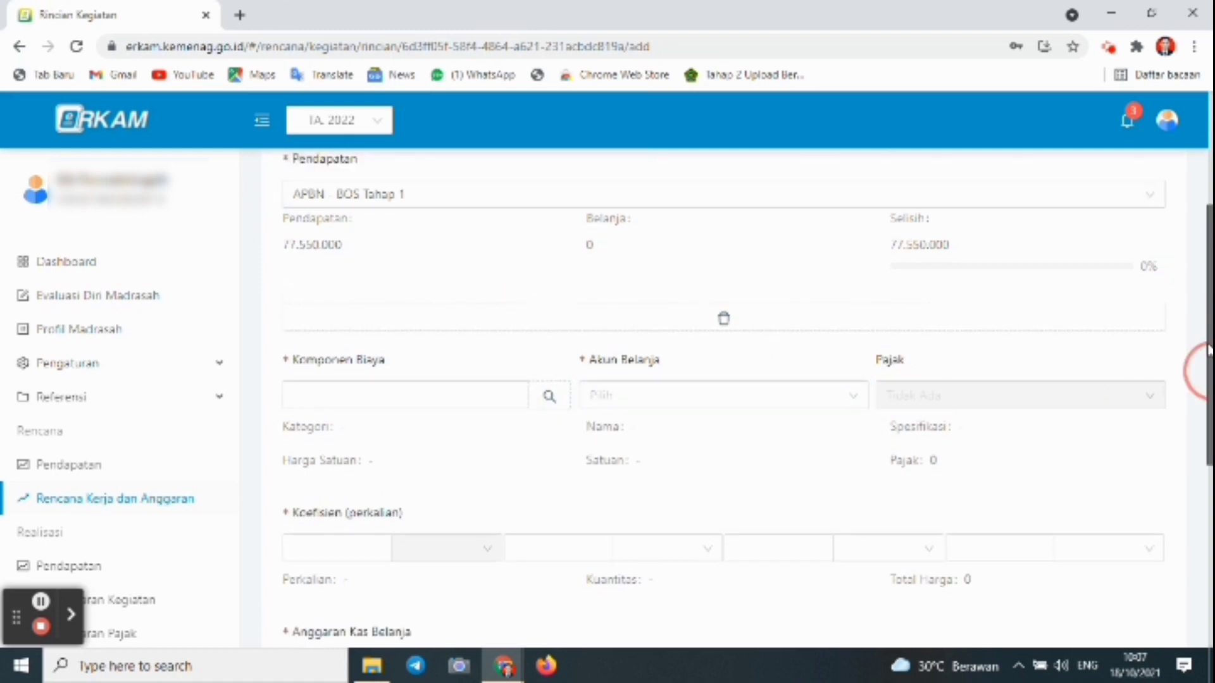
Open the Komponen Biaya lookup and search it for "listrik".
left_click_drag(1201, 371, 1201, 441)
left_click(549, 270)
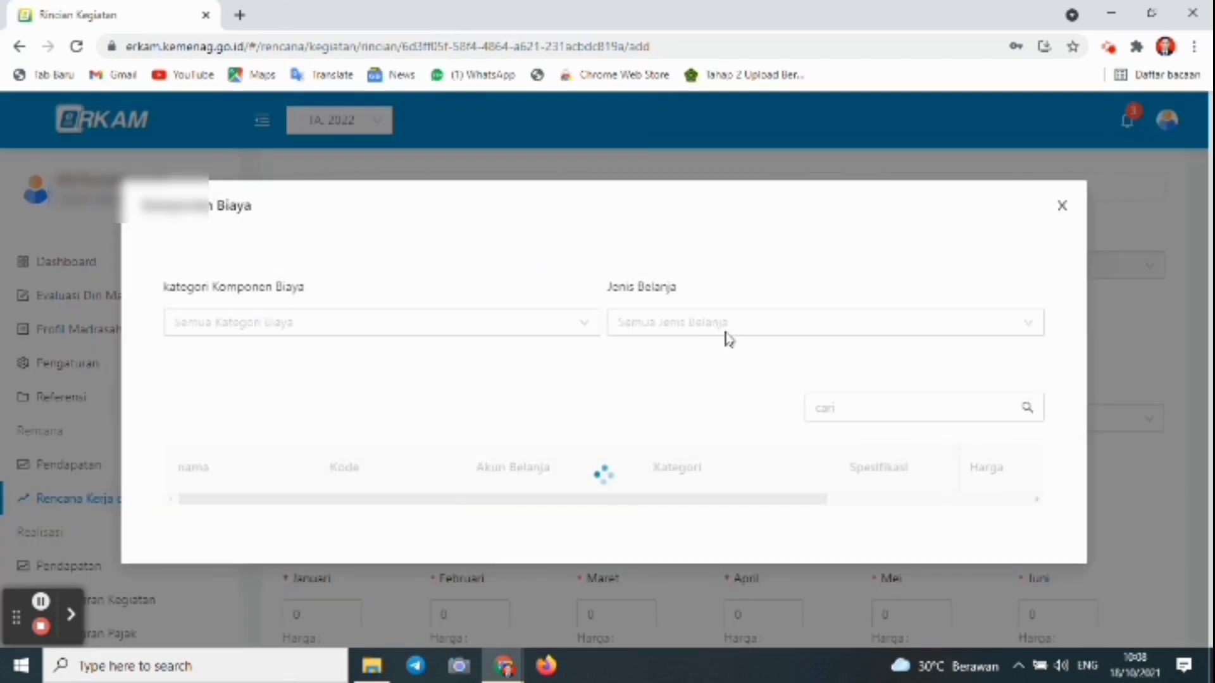
left_click(836, 409)
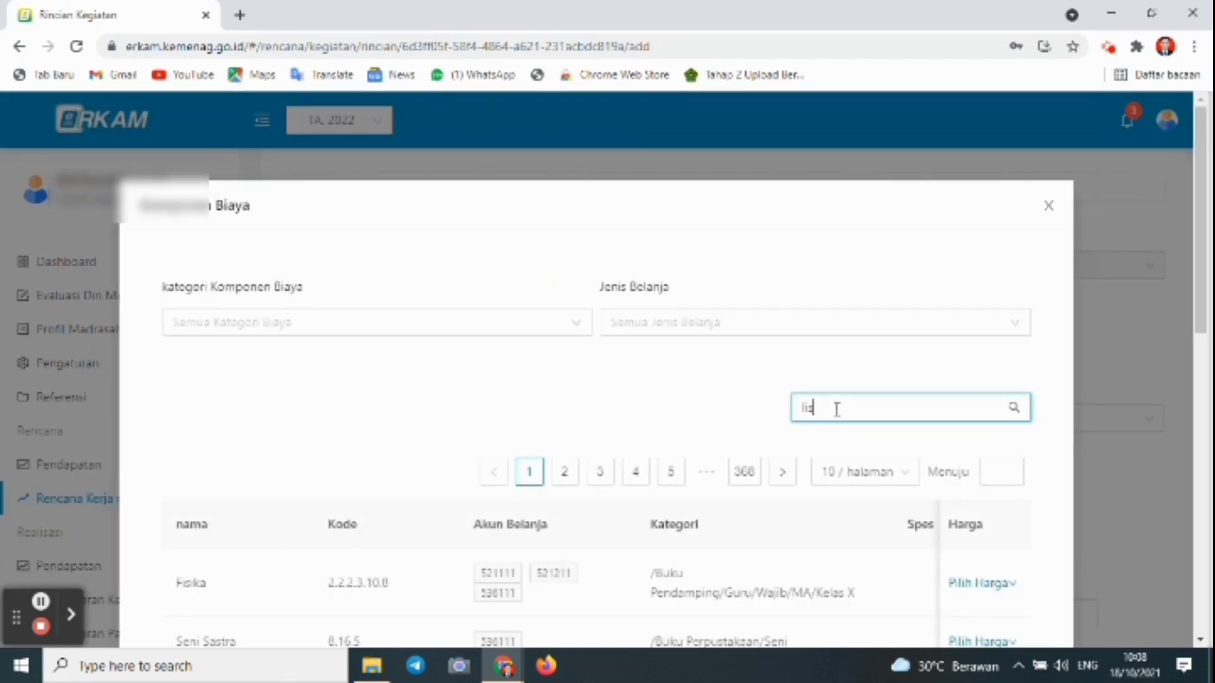
type("listrik")
key("Return")
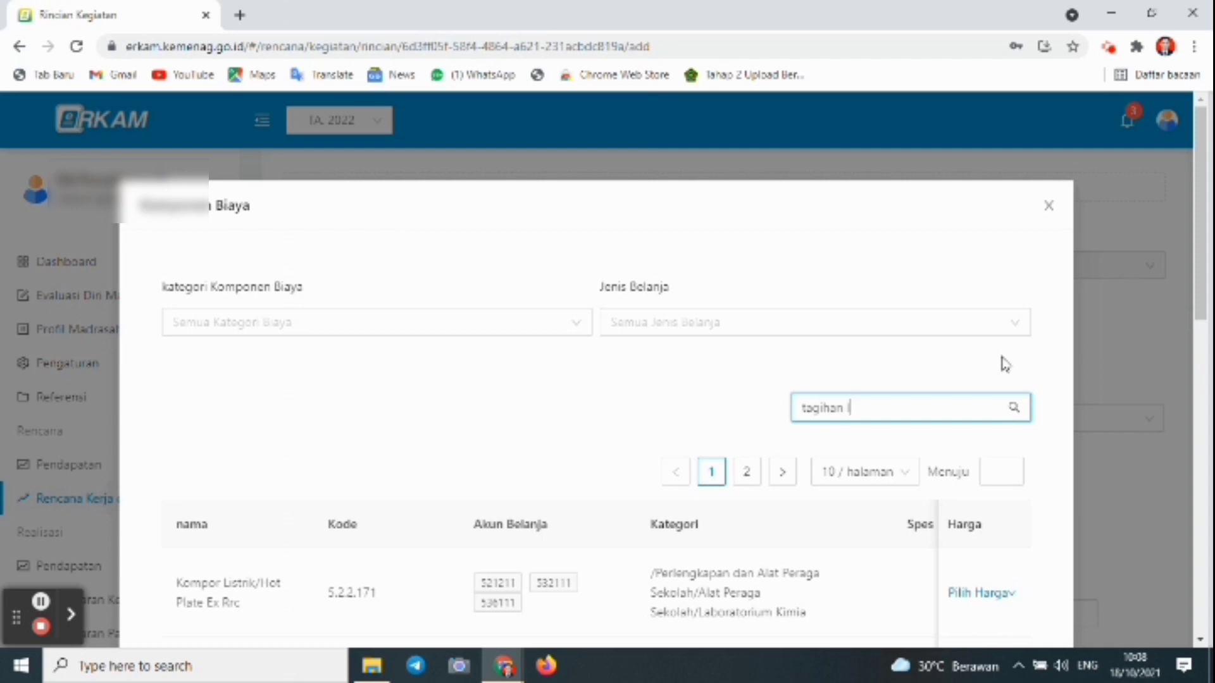
Choose the Listrik Token component from the second results page with a custom Harga Satuan of 400000.
left_click_drag(1201, 230, 1190, 525)
mouse_move(985, 469)
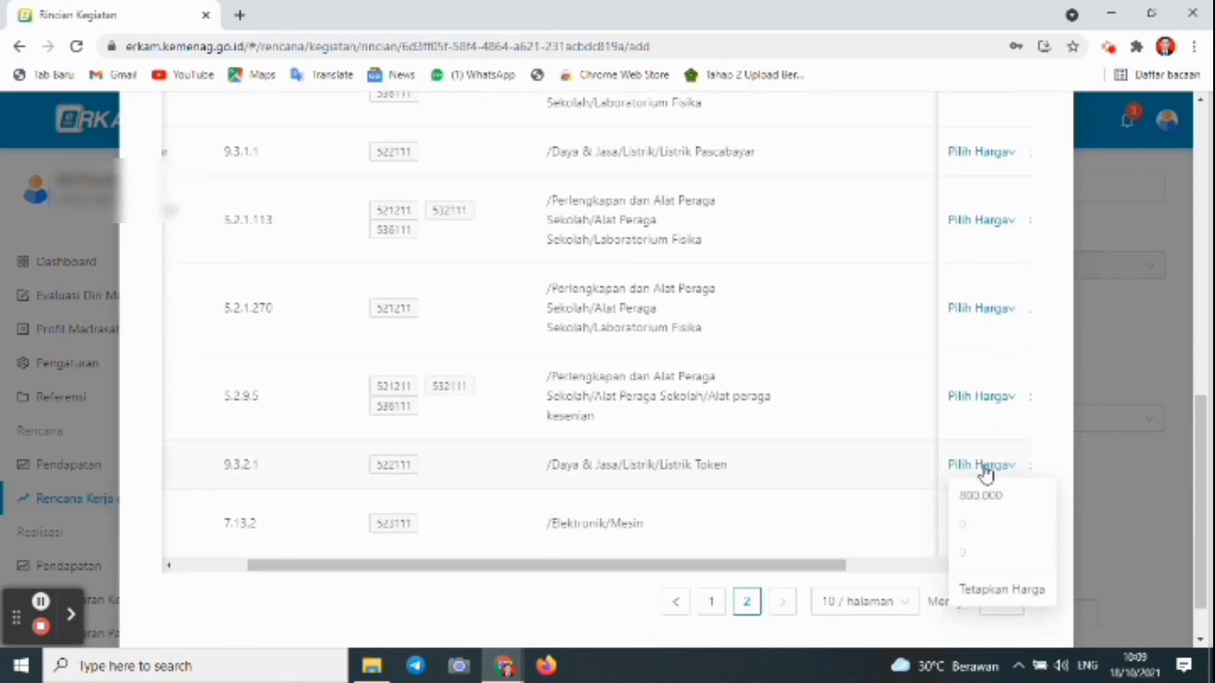
left_click(983, 589)
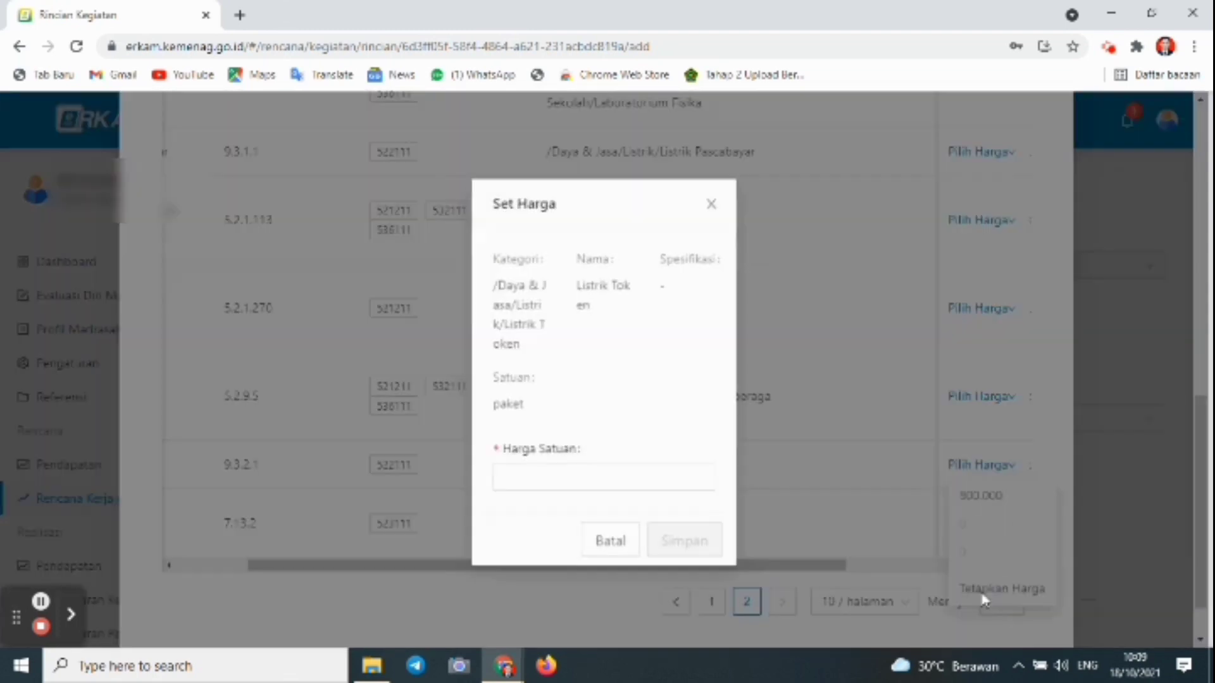
left_click(536, 481)
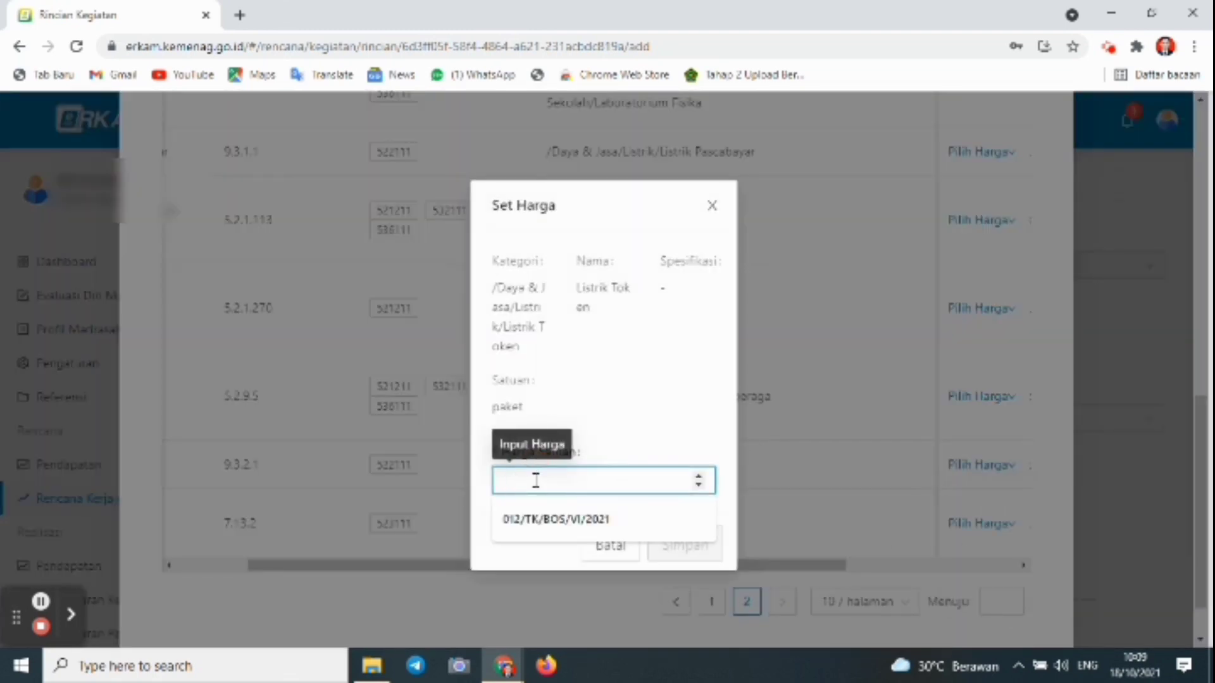
type("400000")
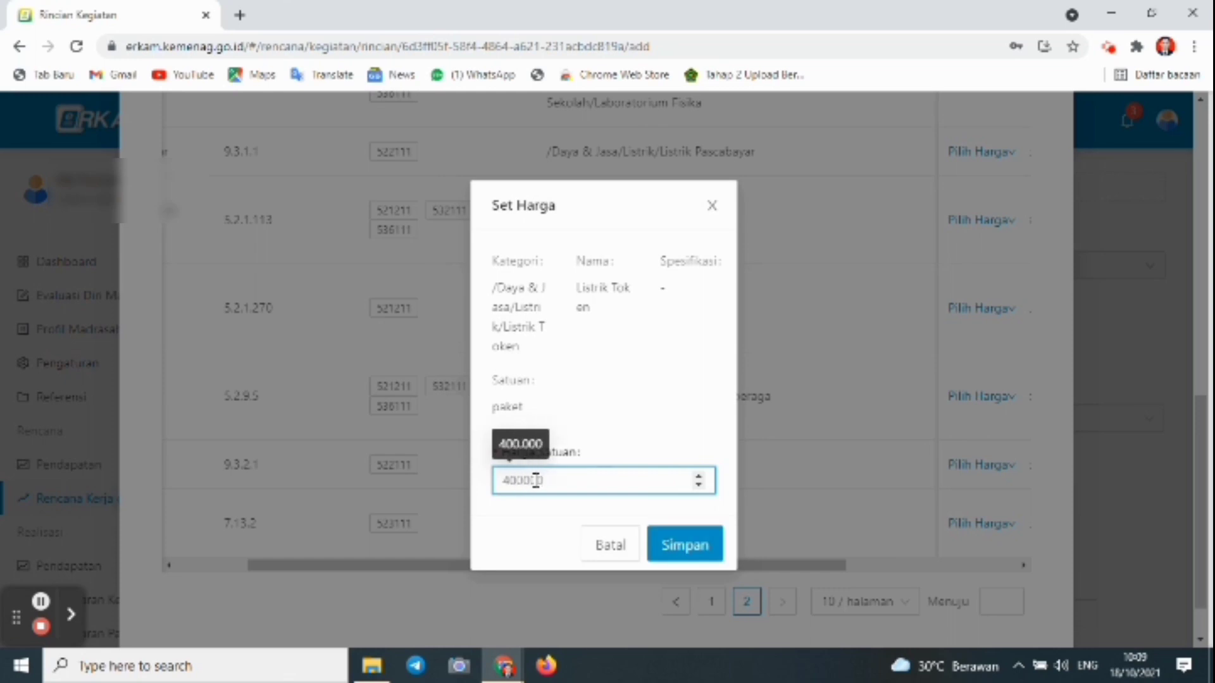
left_click(670, 544)
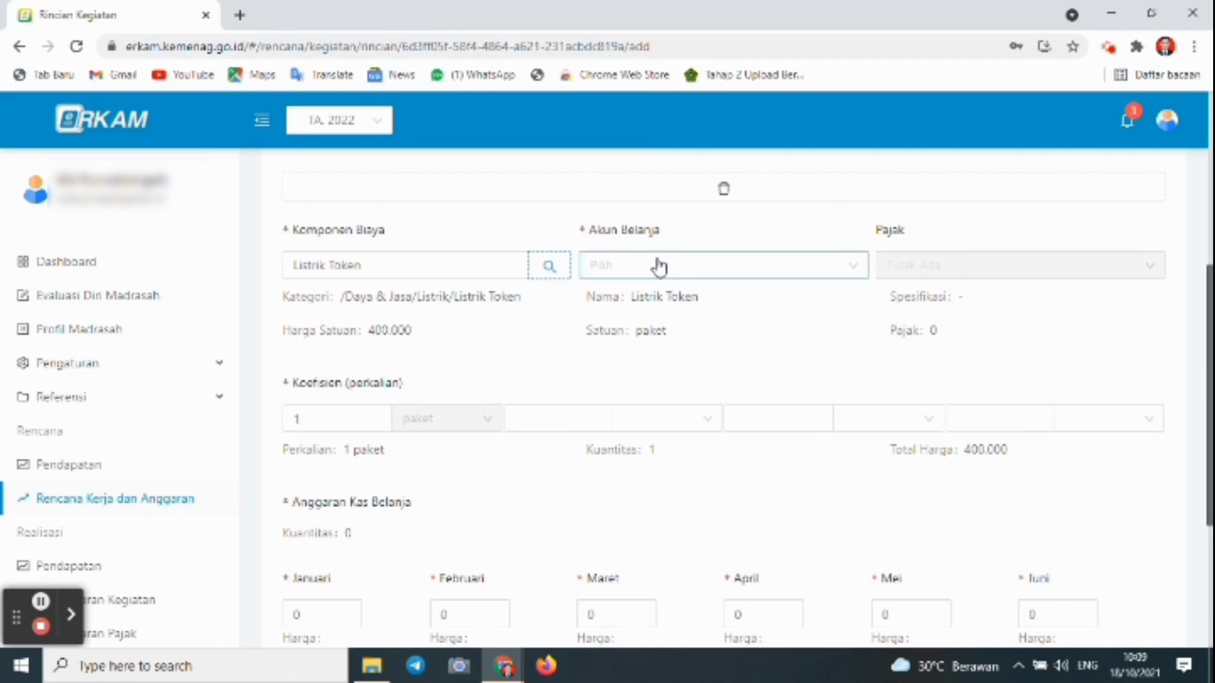
Set Akun Belanja to 522111 - Belanja Langganan Listrik and view the Pajak options without choosing one.
left_click(697, 269)
left_click(703, 302)
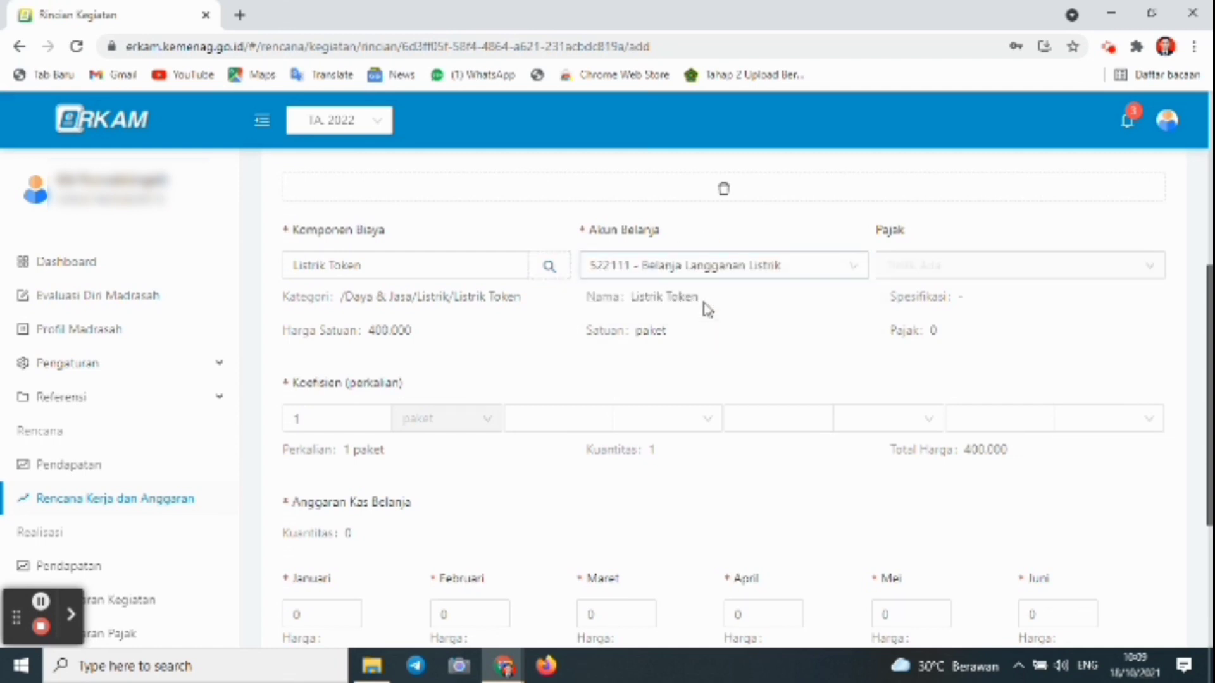
left_click(913, 264)
left_click(990, 344)
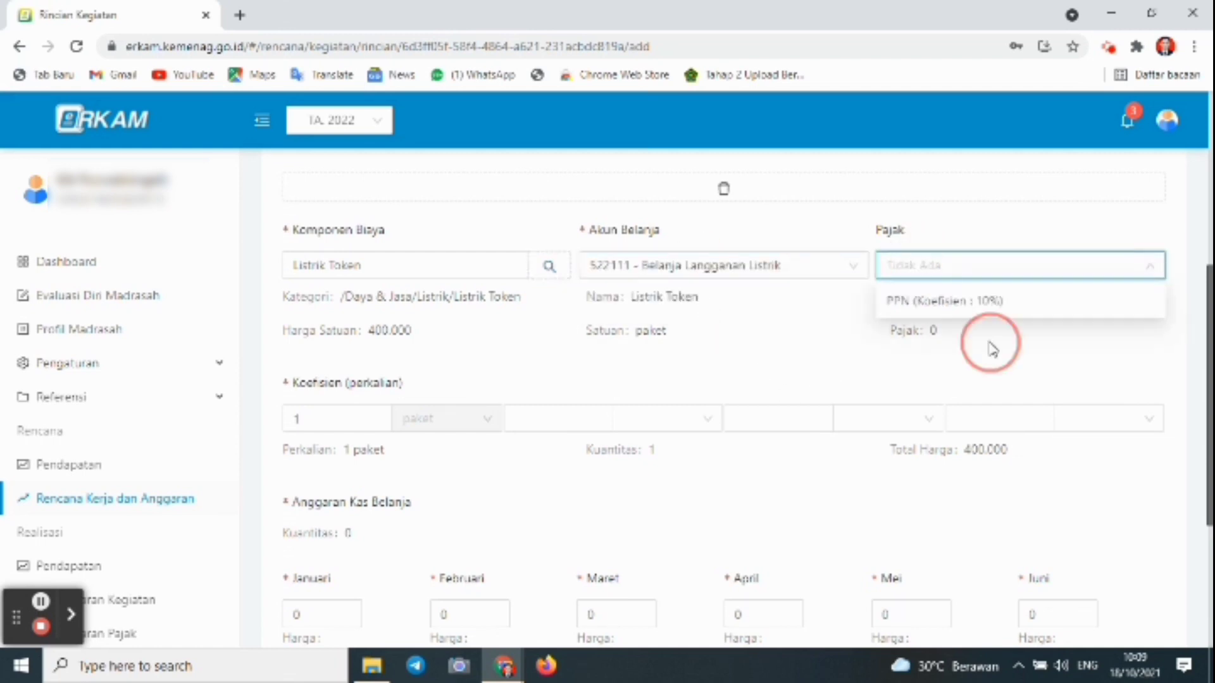
Set the first Koefisien (perkalian) quantity to 12 paket.
left_click_drag(1205, 316, 1184, 404)
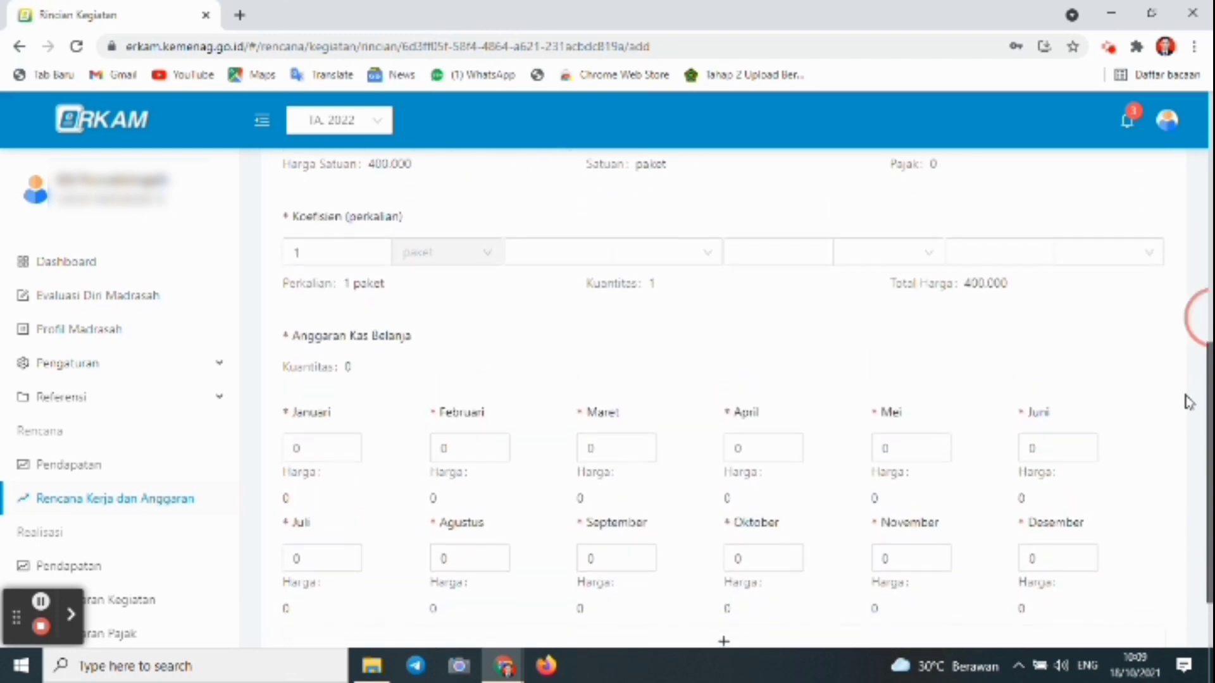
left_click(330, 447)
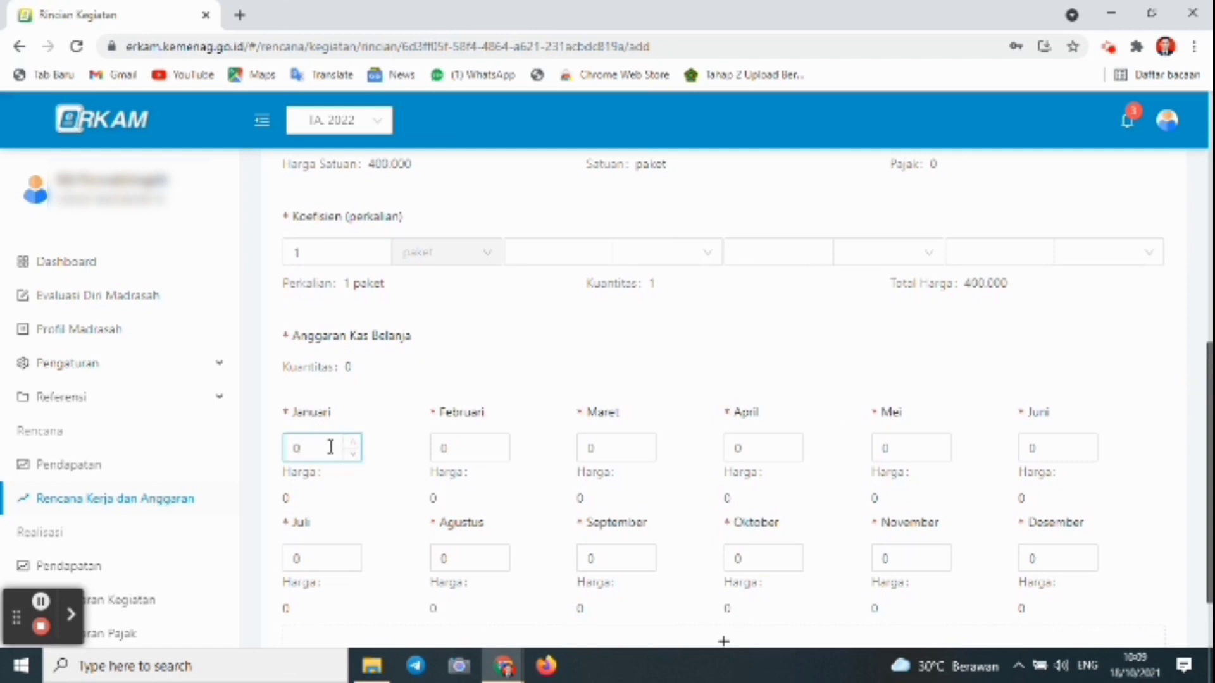
left_click(323, 251)
key("BackSpace")
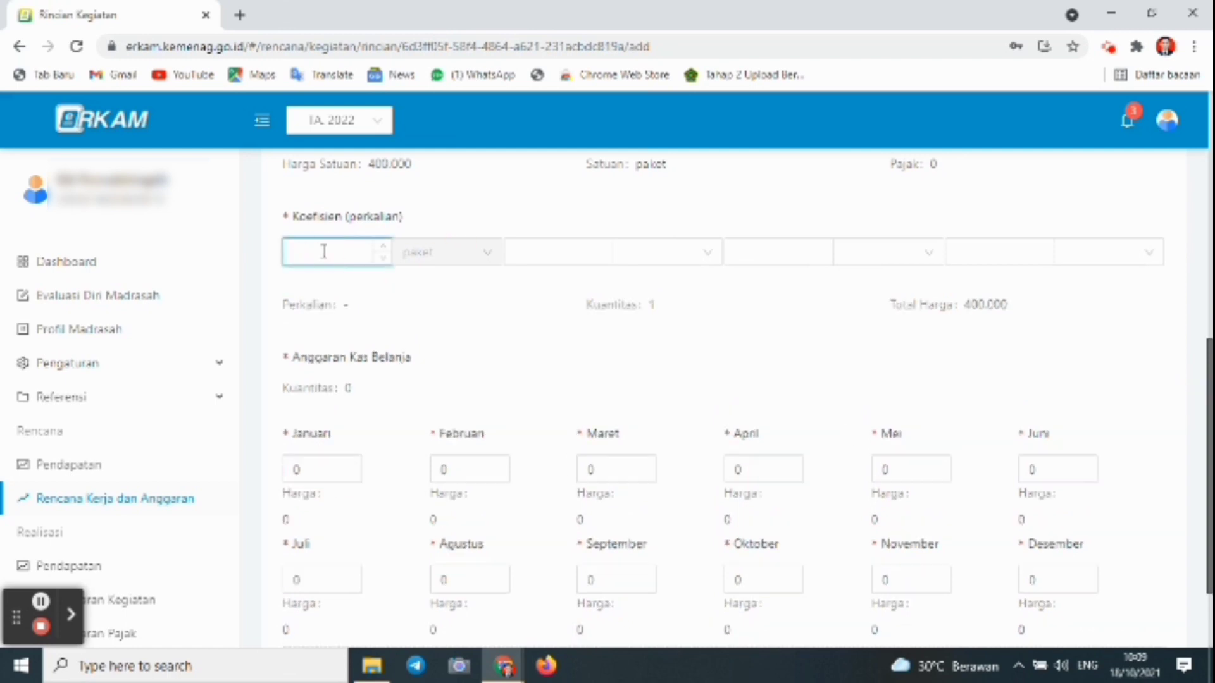
type("12")
Try to enter "bulan" in the second Koefisien field.
left_click(529, 252)
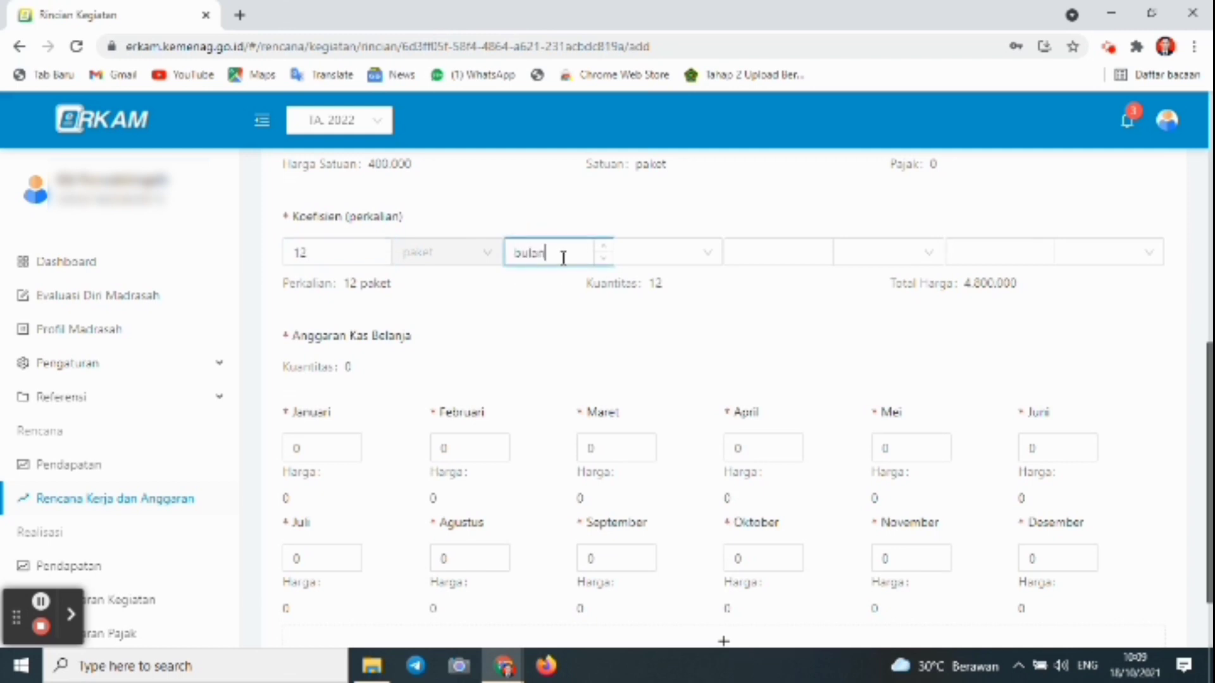
type("bulan")
left_click(798, 322)
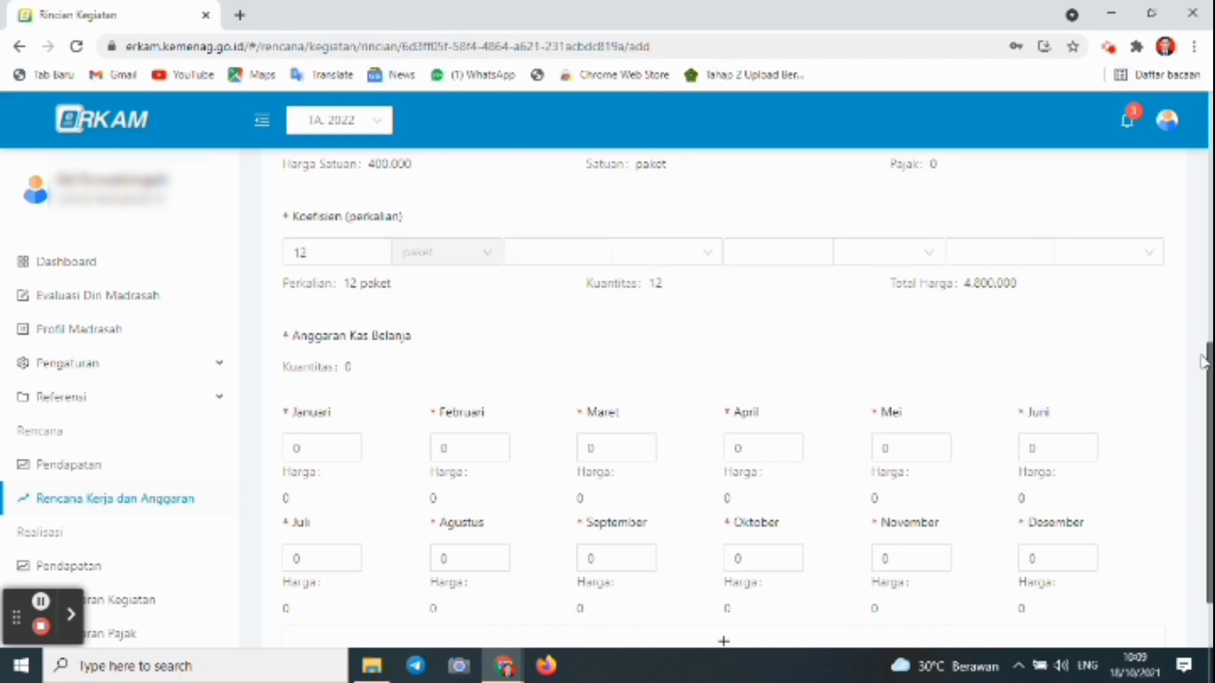
Set the Anggaran Kas Belanja quantity to 1 for each month from Januari through Juni.
scroll(1202, 374, "down", 1)
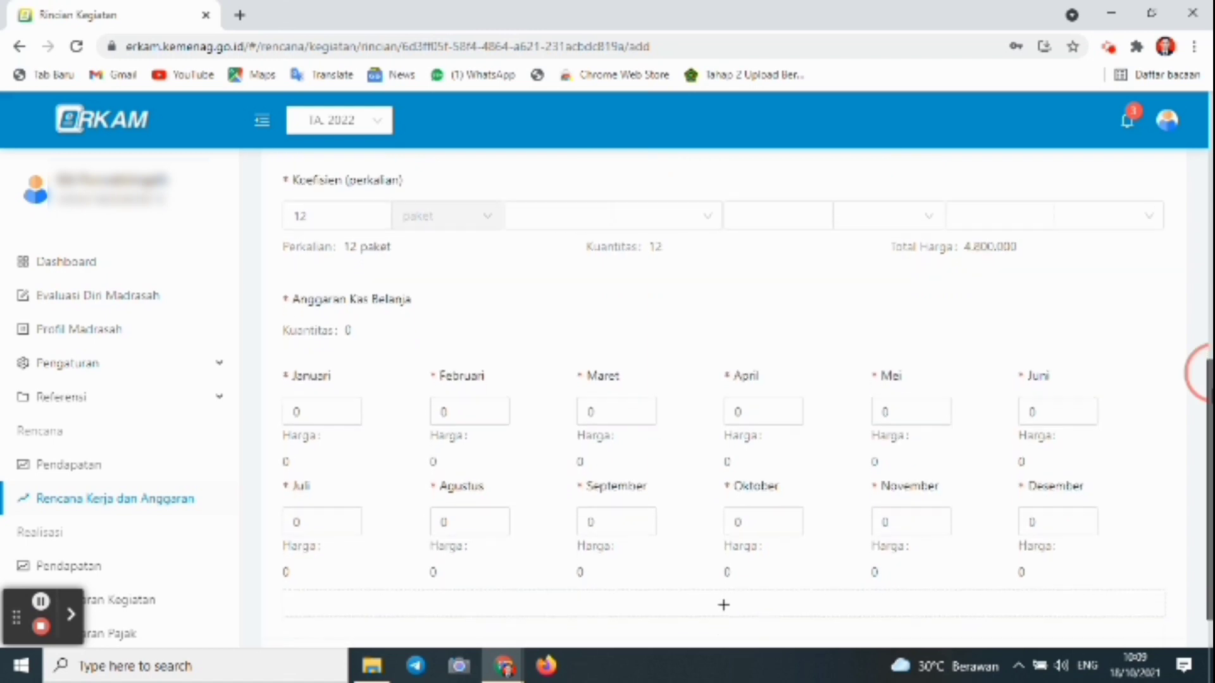
left_click(306, 407)
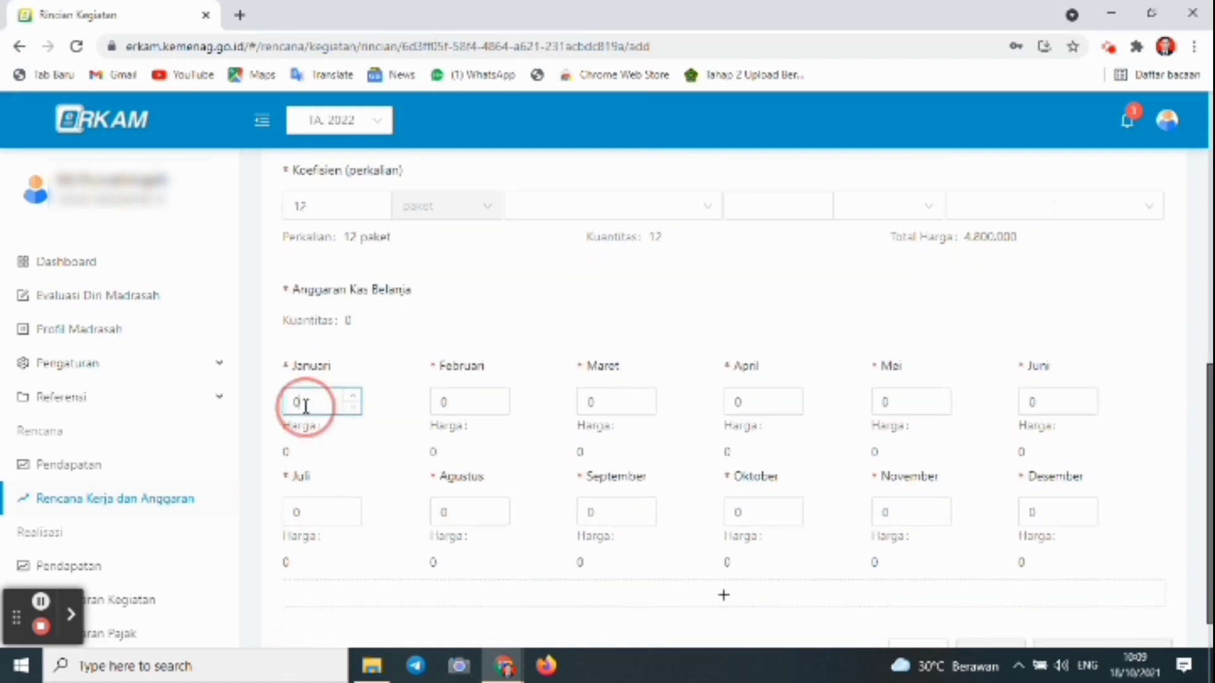
type("1")
left_click(445, 400)
left_click(445, 401)
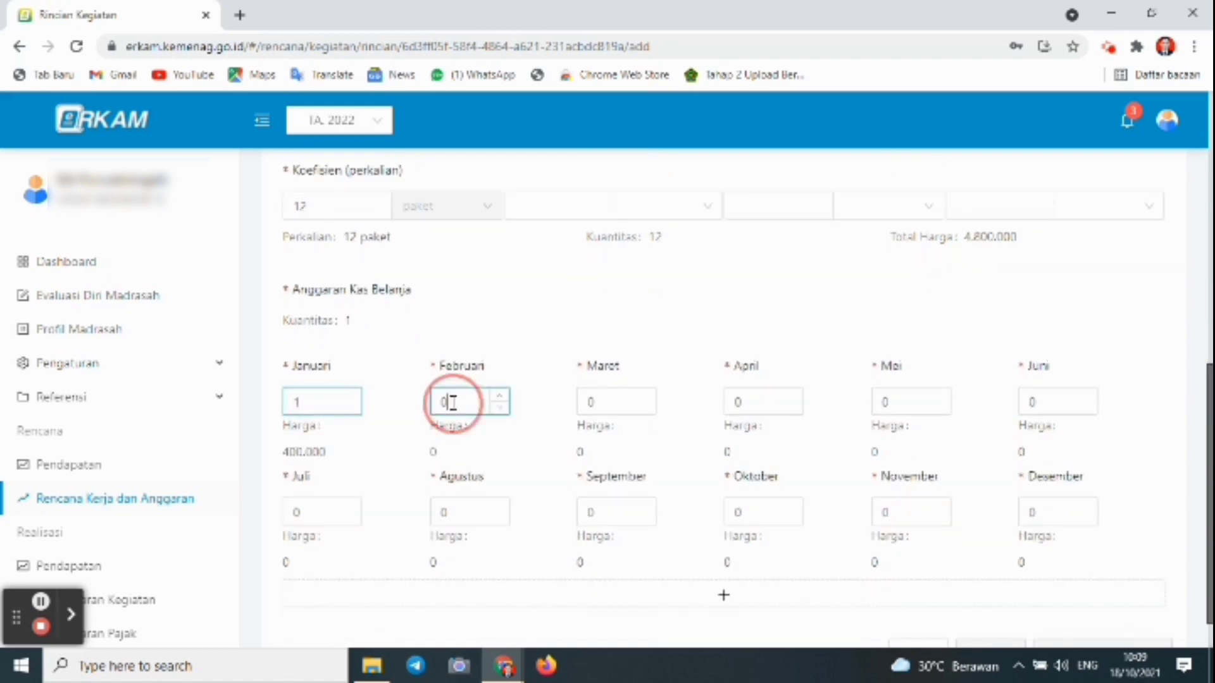
type("1")
left_click(605, 403)
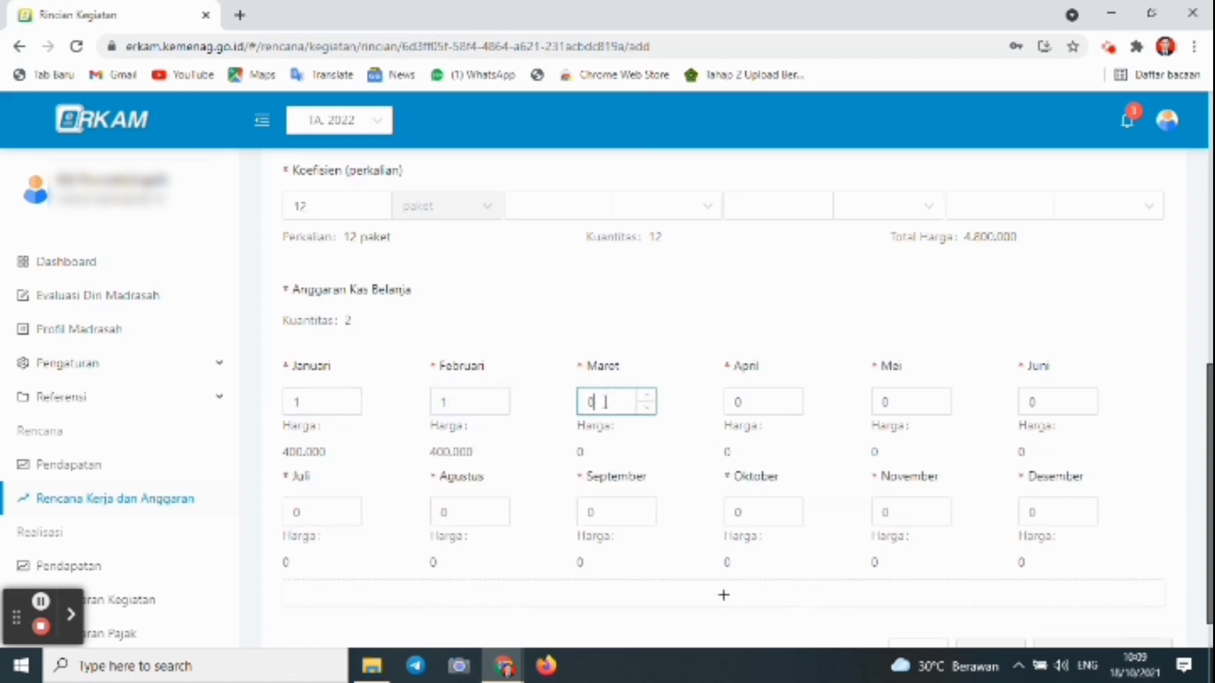
type("1")
left_click(746, 402)
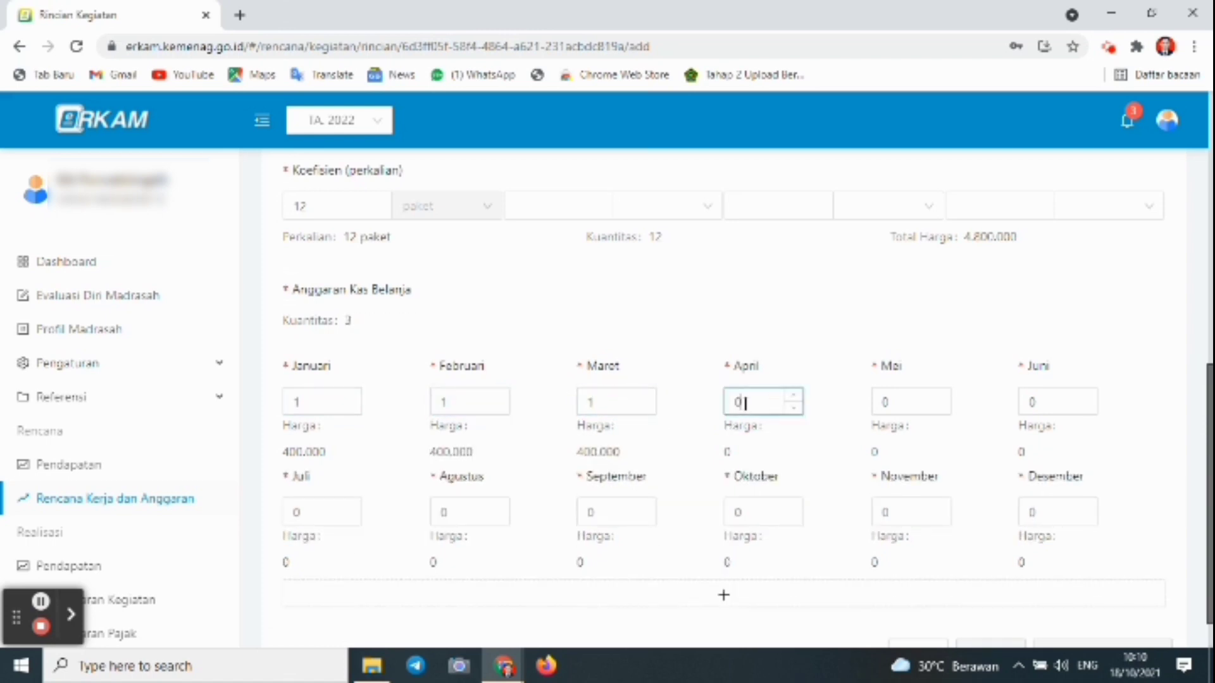
type("1")
left_click(894, 404)
type("1")
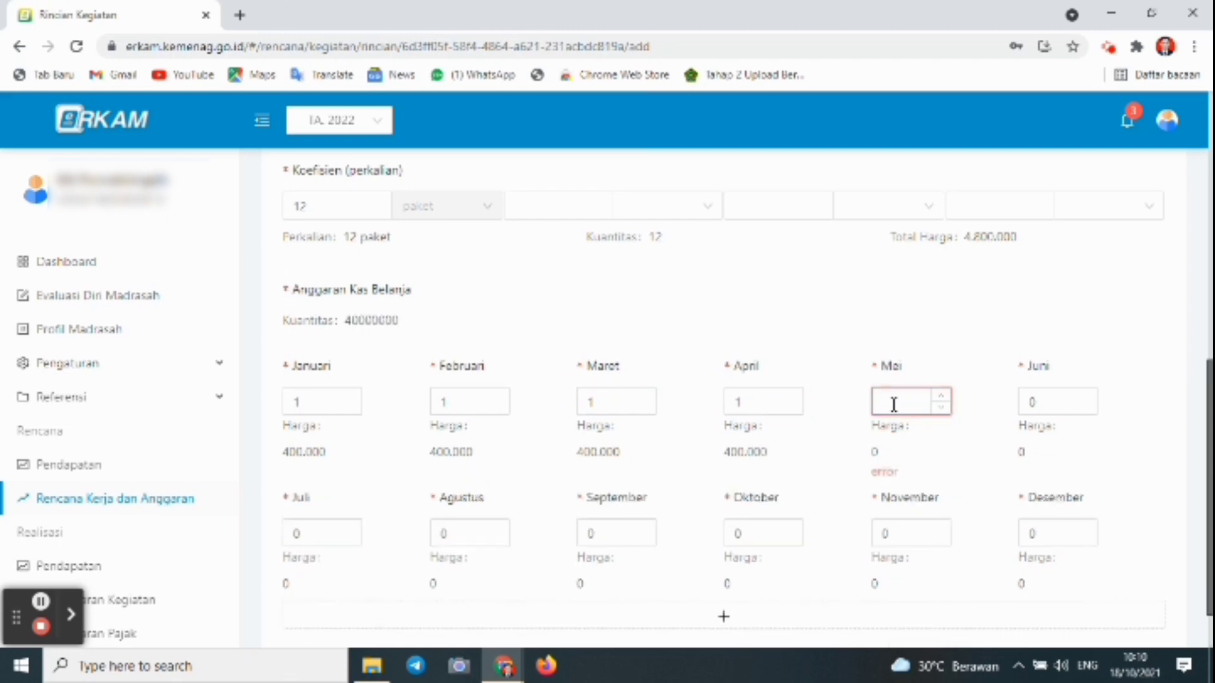
left_click(1040, 404)
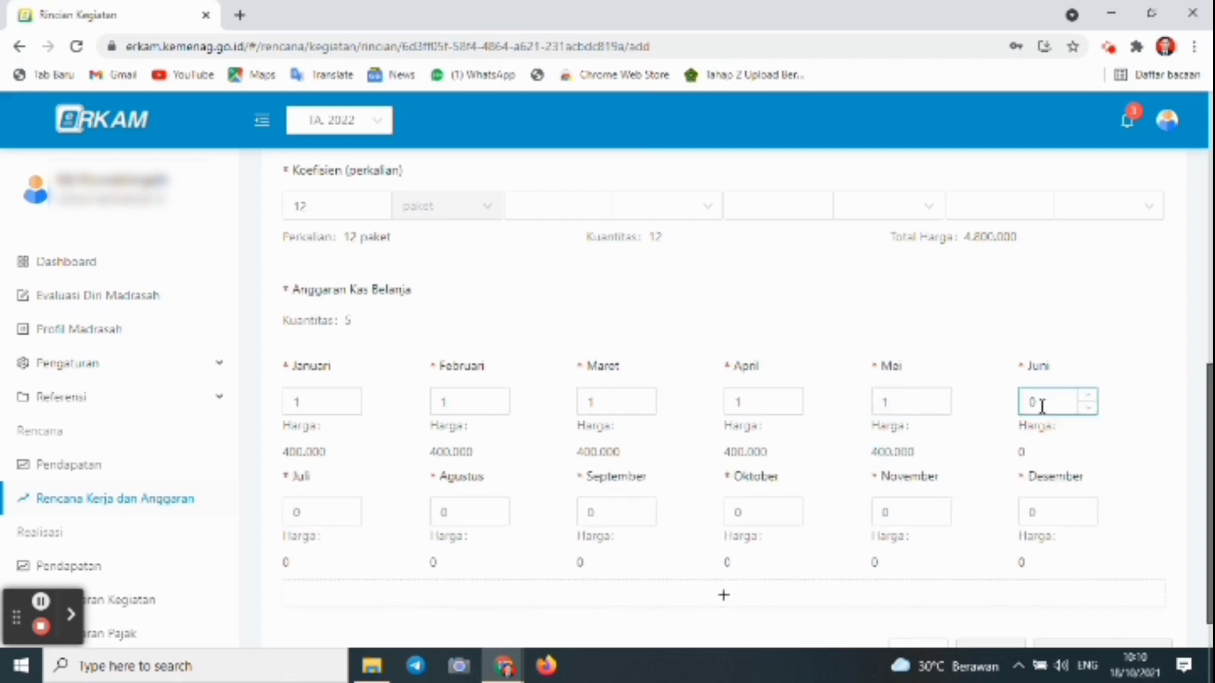
type("1")
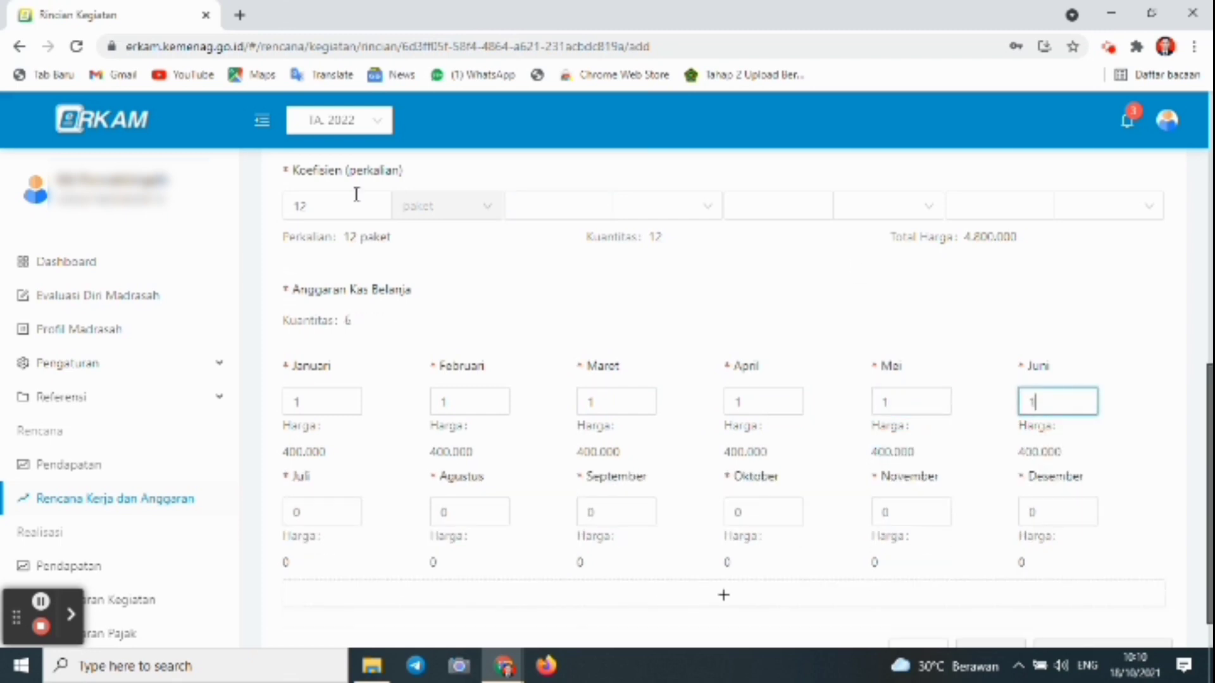
Change the first Koefisien (perkalian) quantity to 6 paket.
left_click(323, 203)
key("BackSpace")
key("BackSpace")
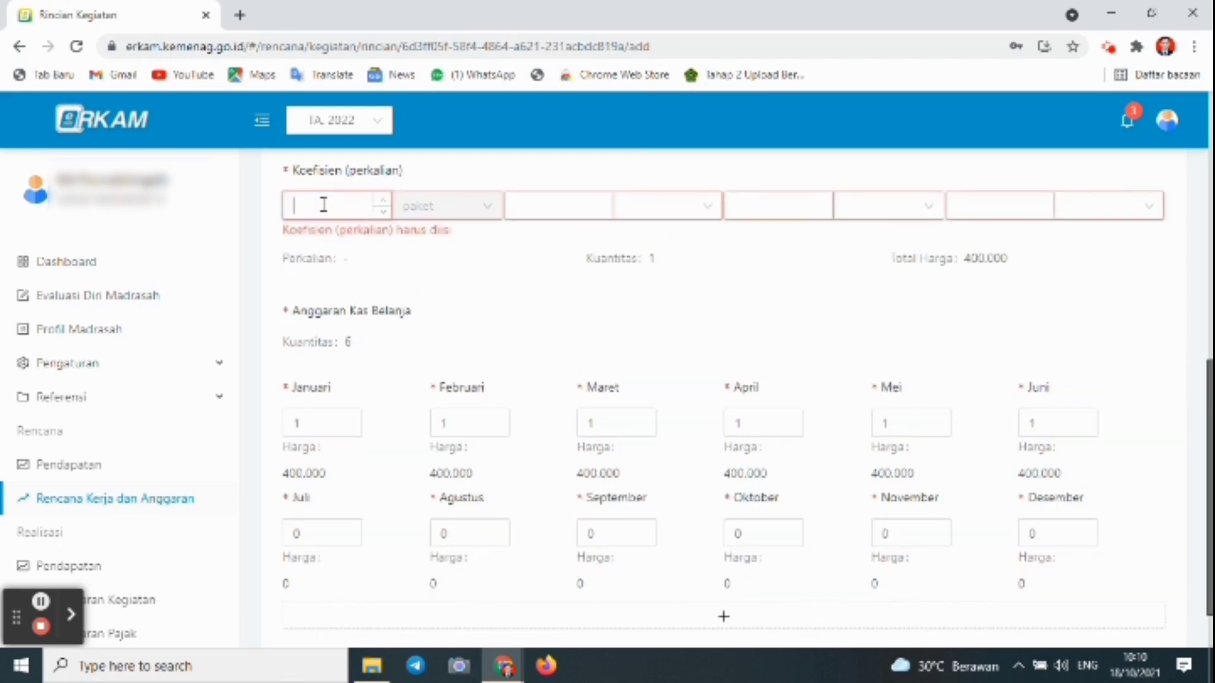
type("6")
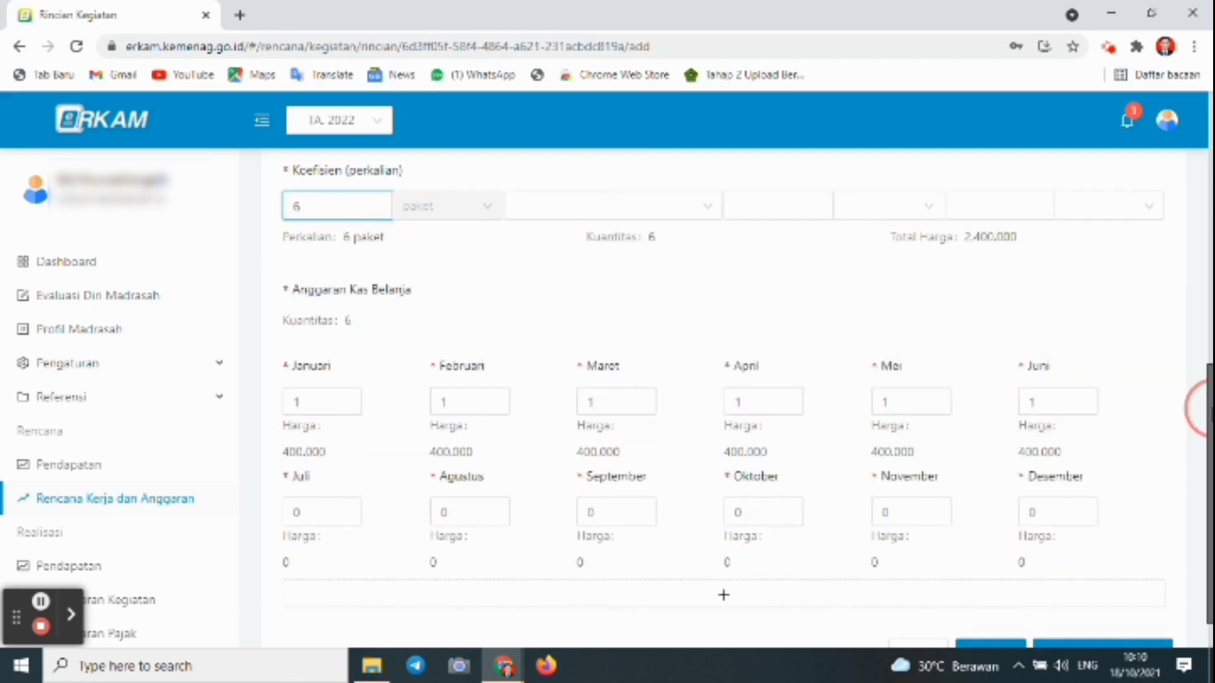
Review the completed Listrik Token form, dismiss the recording-limit notice, and save the budget detail.
scroll(1199, 408, "down", 1)
scroll(1199, 408, "up", 3)
scroll(1199, 408, "up", 4)
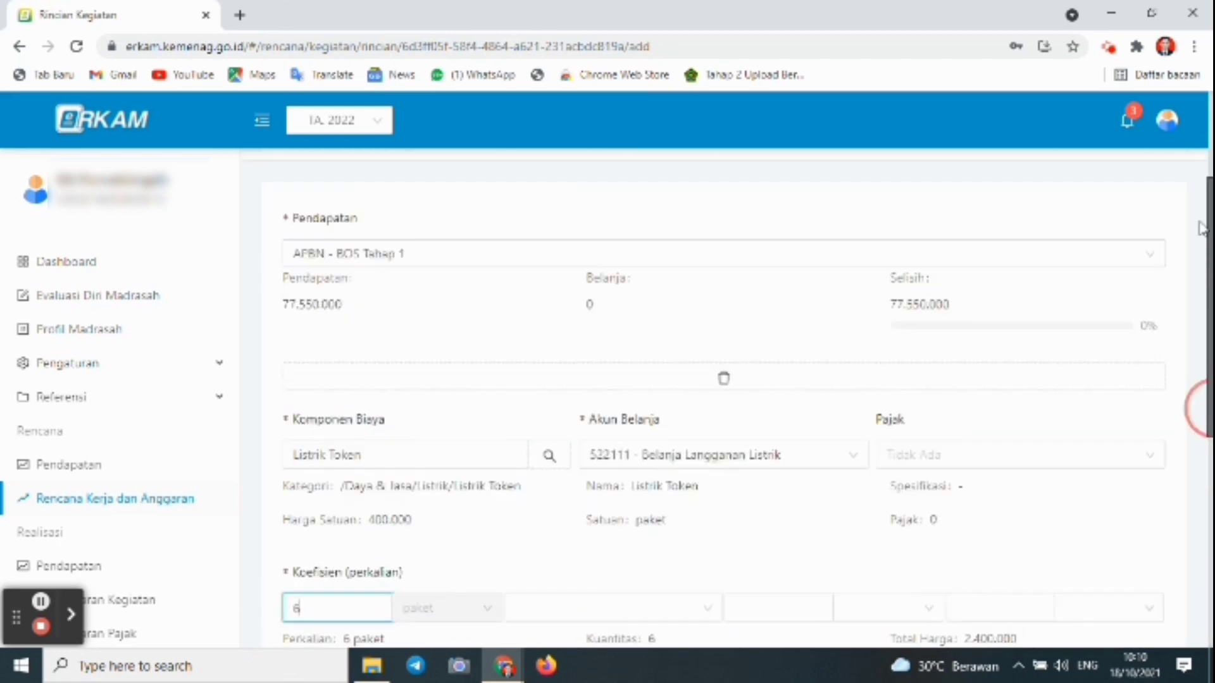
scroll(1200, 229, "down", 4)
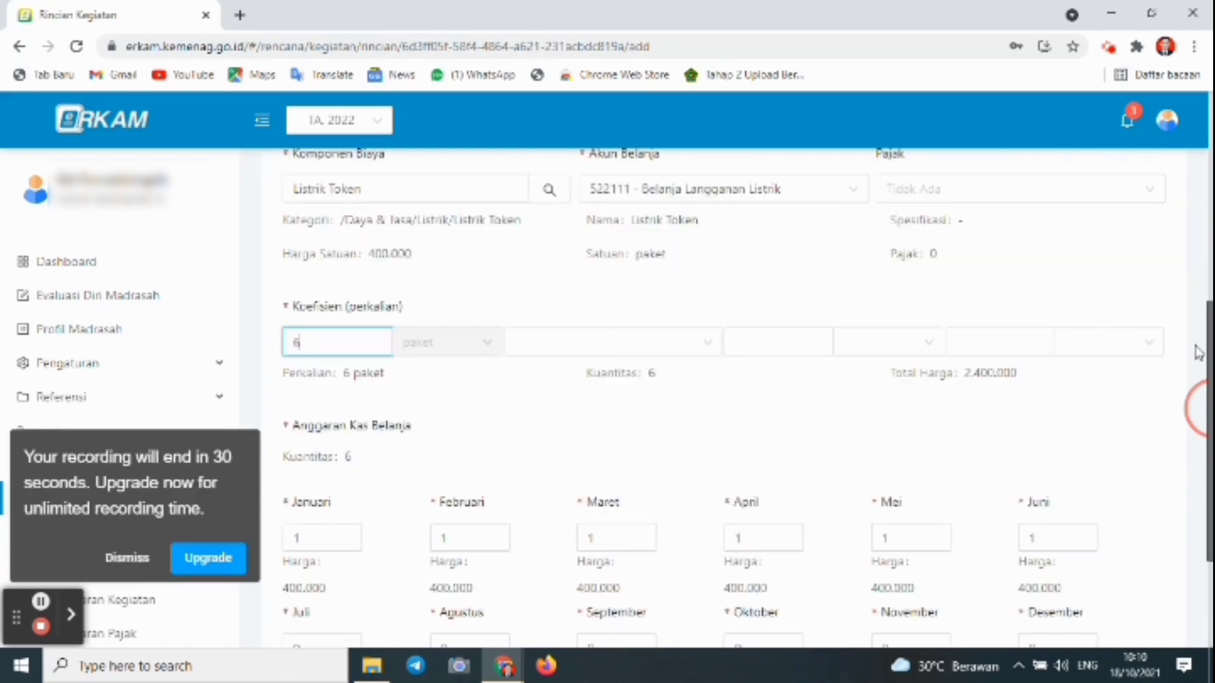
left_click(134, 558)
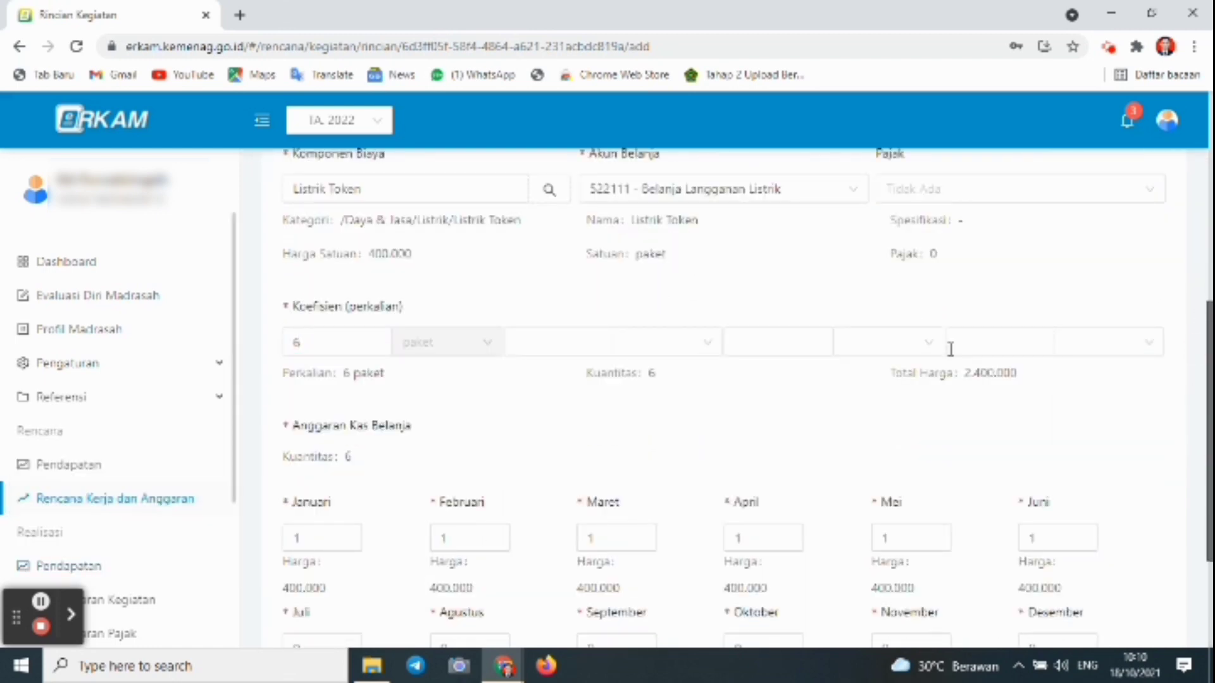
scroll(1206, 380, "down", 3)
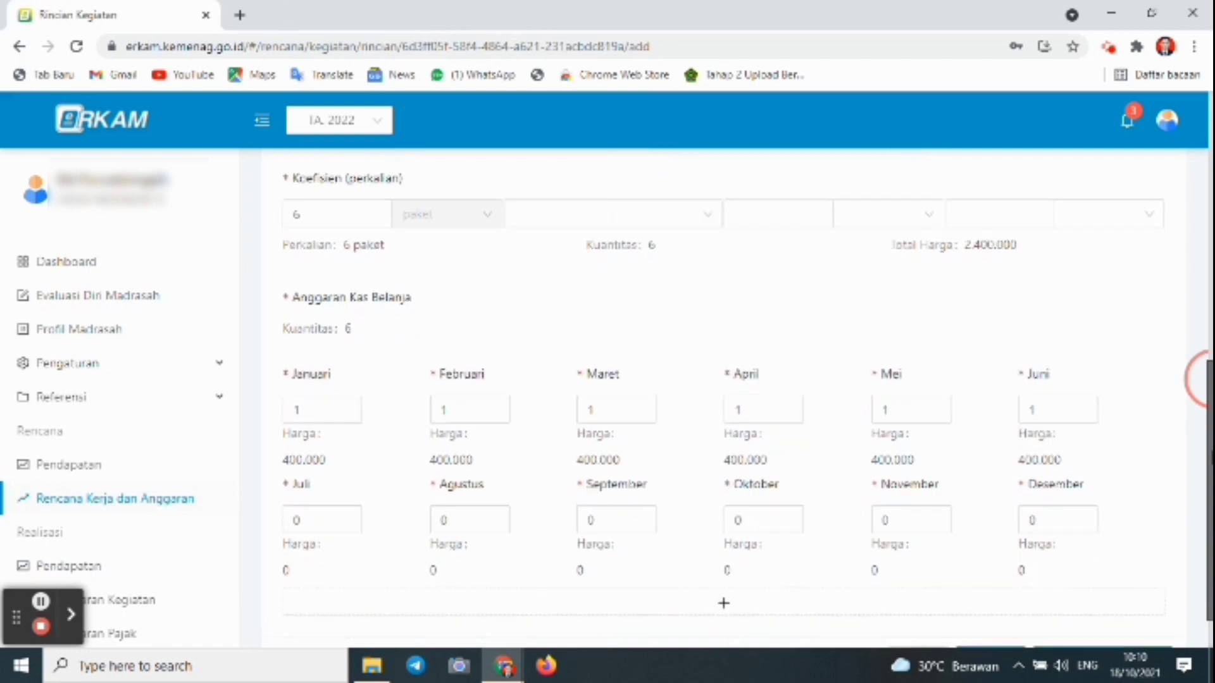
left_click(1001, 609)
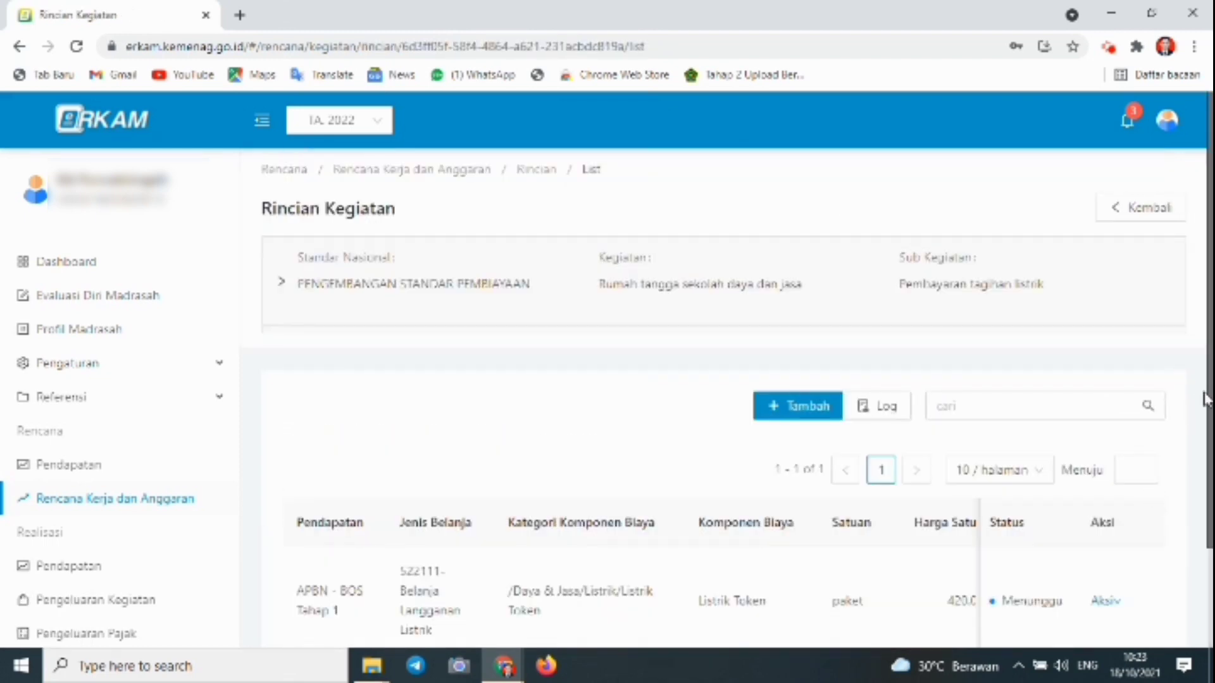
Return to the Rencana Kerja dan Anggaran list and open the Rincian of the Pembayaran honor GBPNS dan Tenaga Kependidikan activity.
scroll(1182, 341, "down", 2)
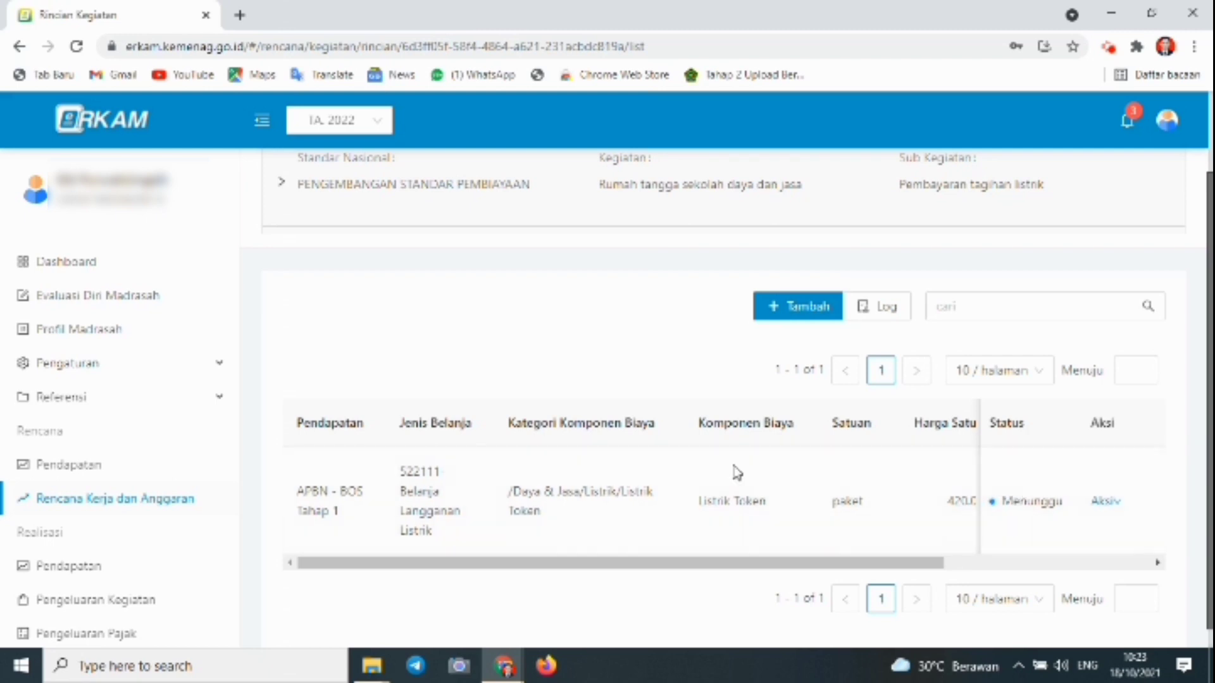
left_click(129, 502)
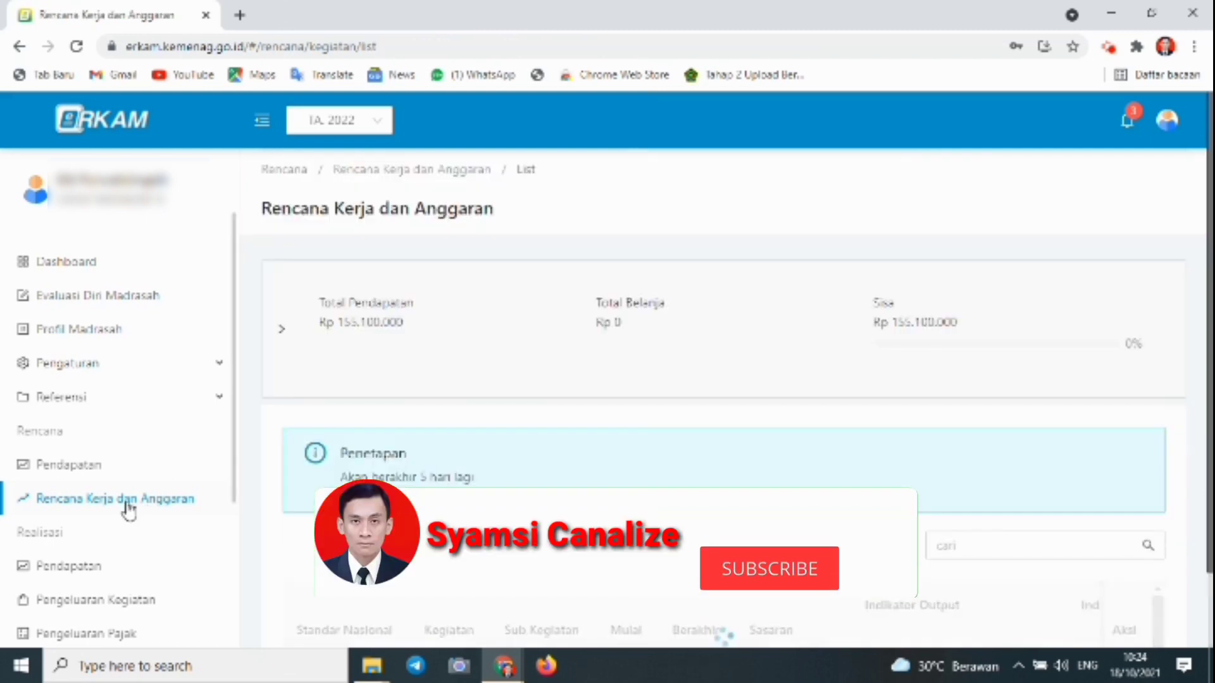
scroll(810, 474, "down", 5)
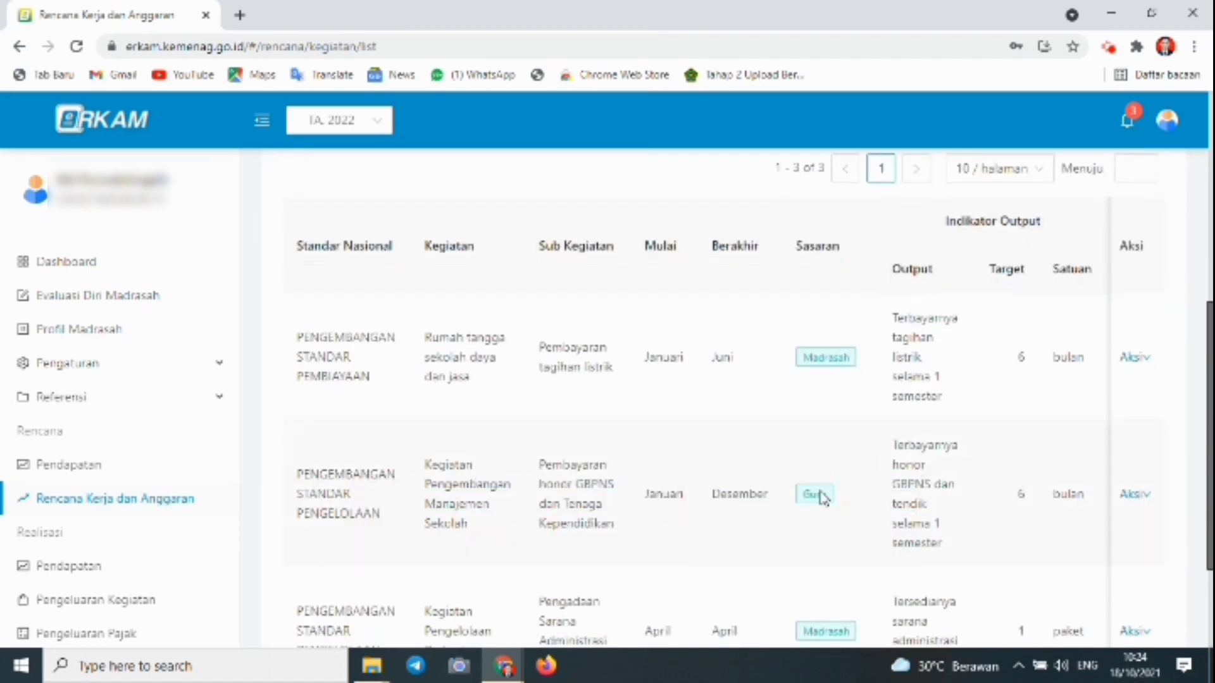
left_click(1137, 494)
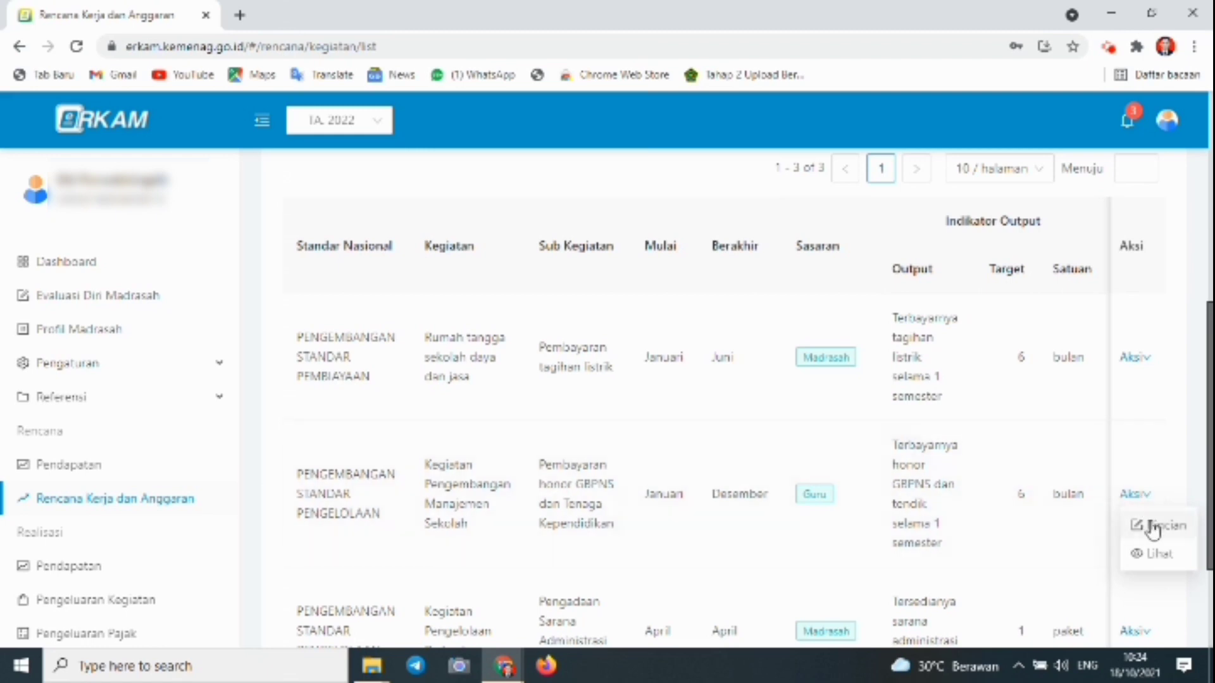
left_click(1153, 527)
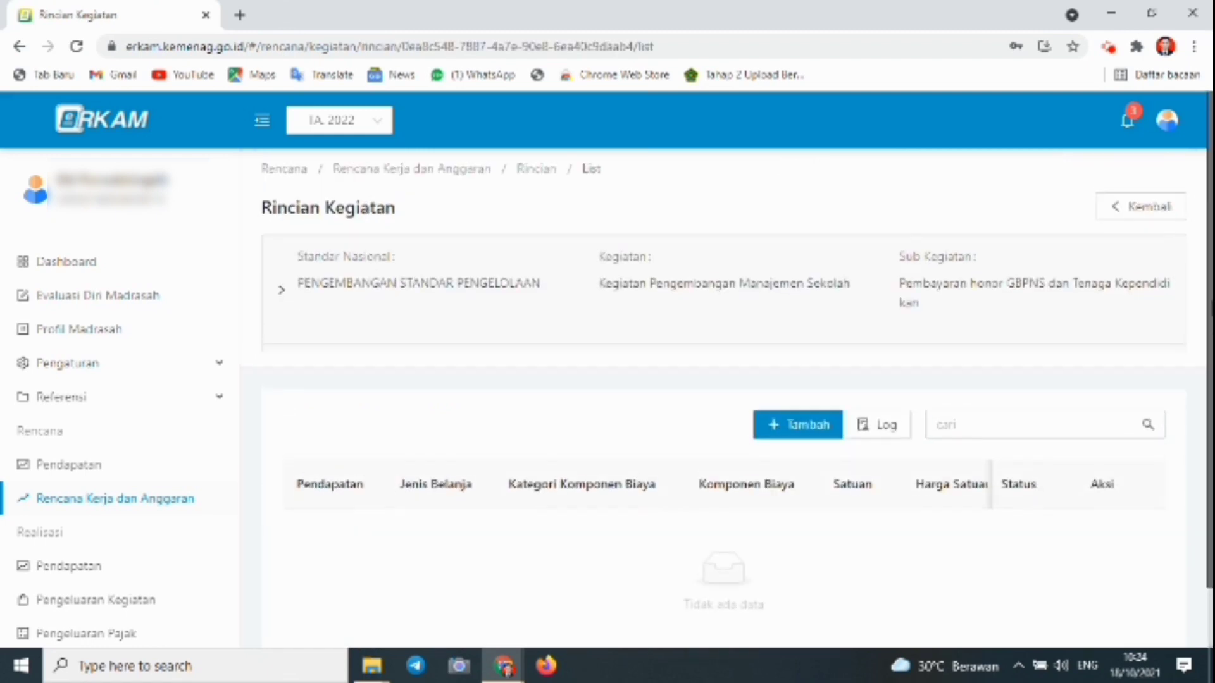
Add a new detail to the honor activity with APBN - BOS Tahap 1 as its Pendapatan.
scroll(726, 379, "down", 2)
scroll(1207, 410, "down", 1)
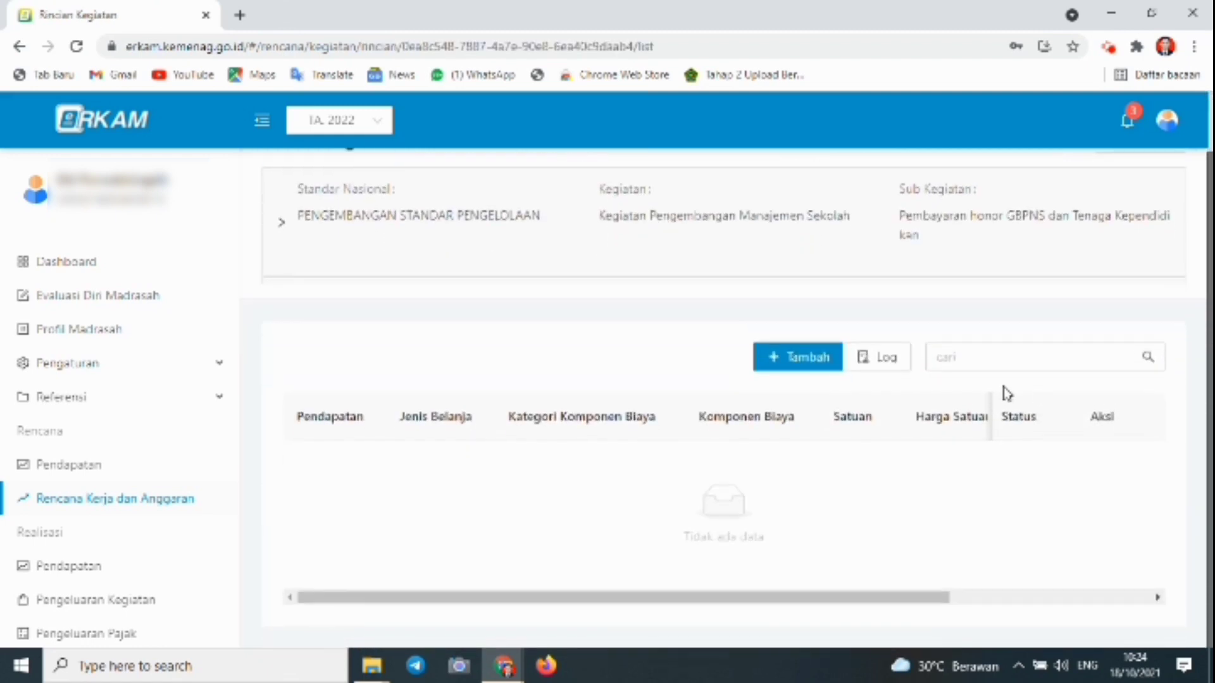
left_click(785, 358)
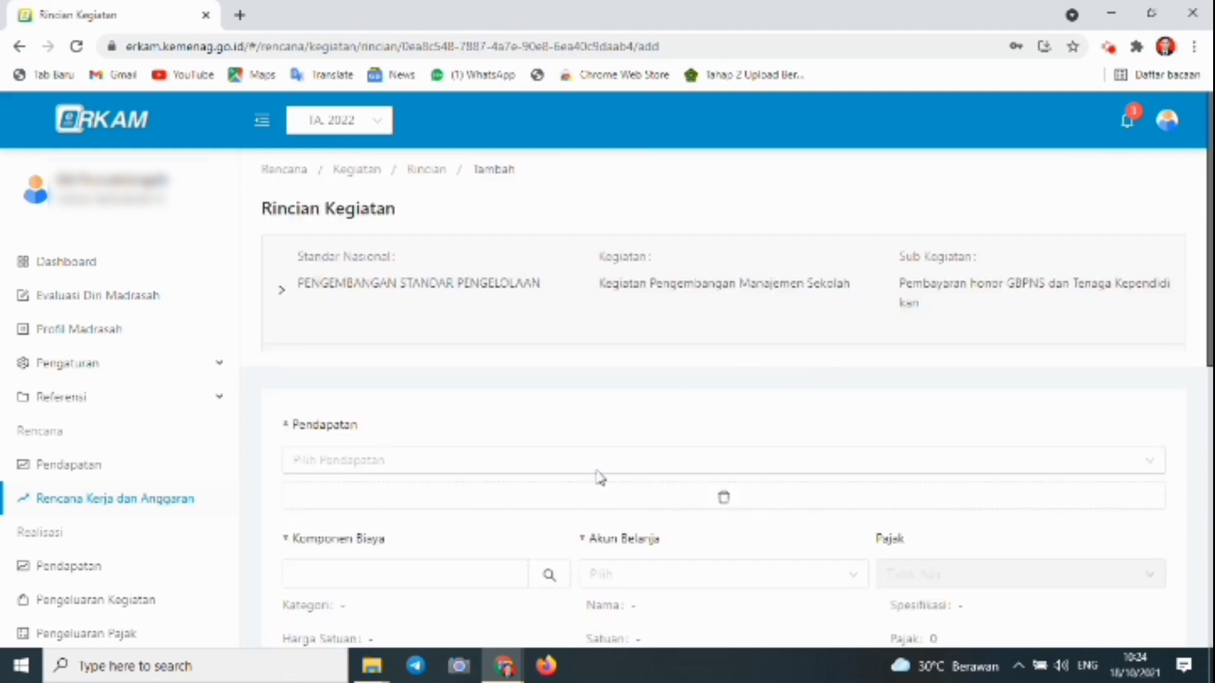
left_click(626, 469)
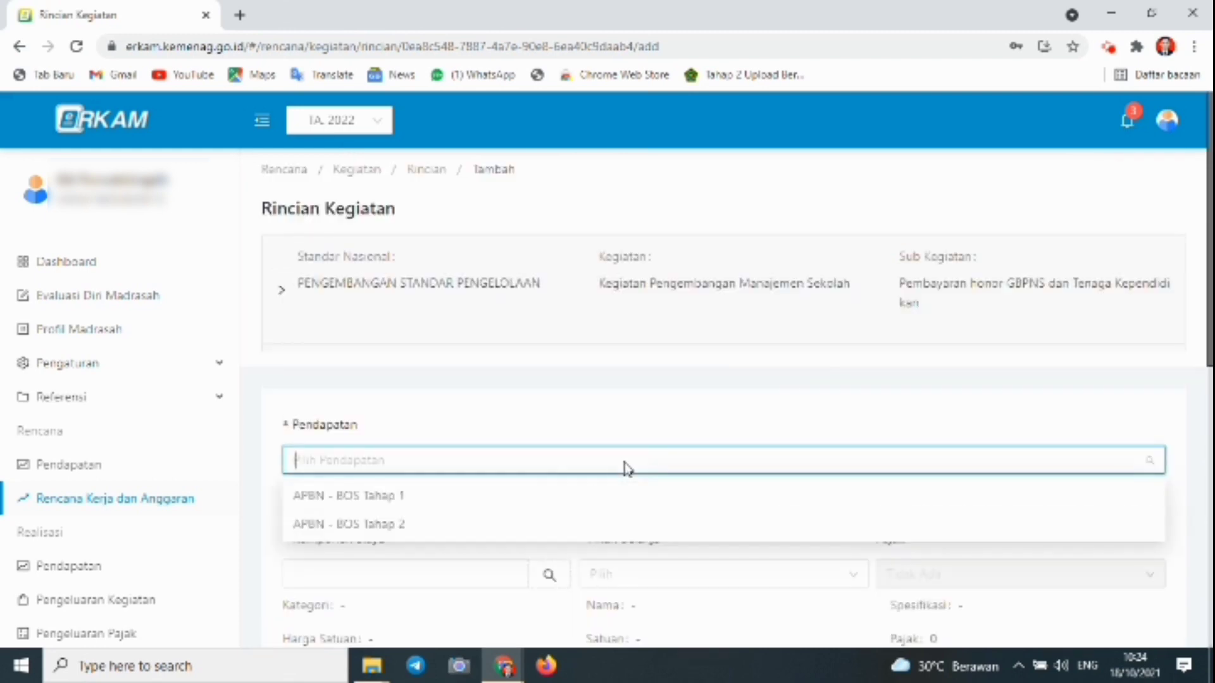
left_click(547, 503)
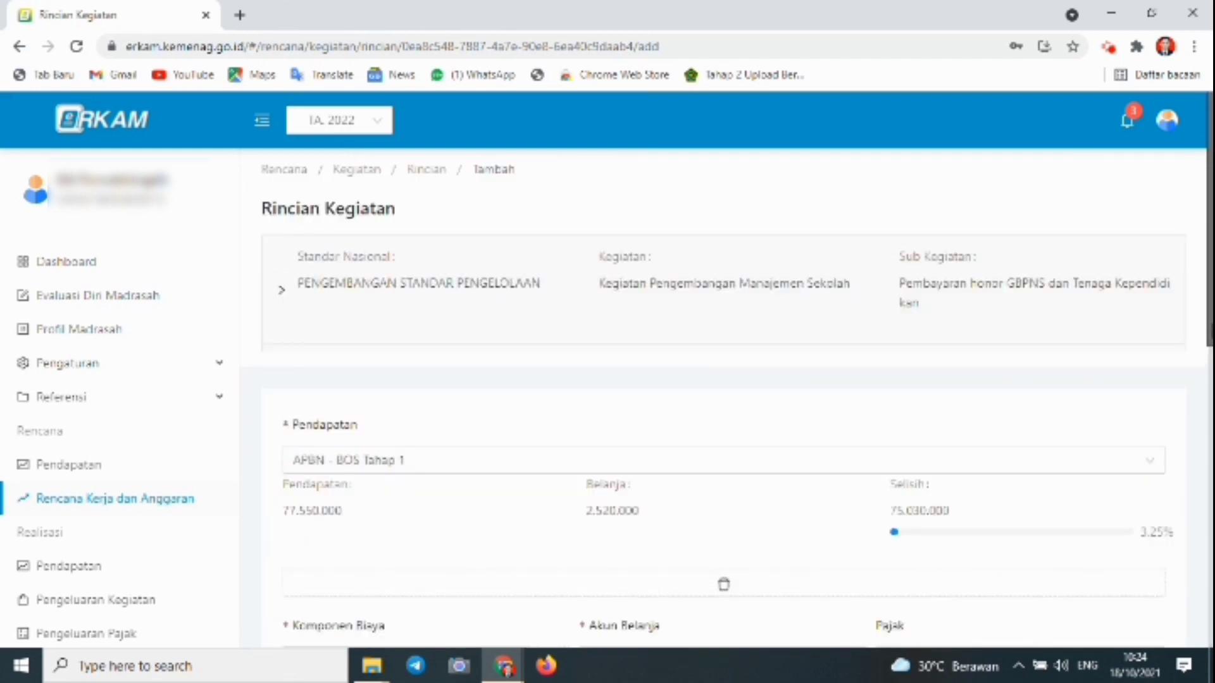
Search the Komponen Biaya catalogue for "gbpns".
left_click_drag(1207, 332, 1205, 432)
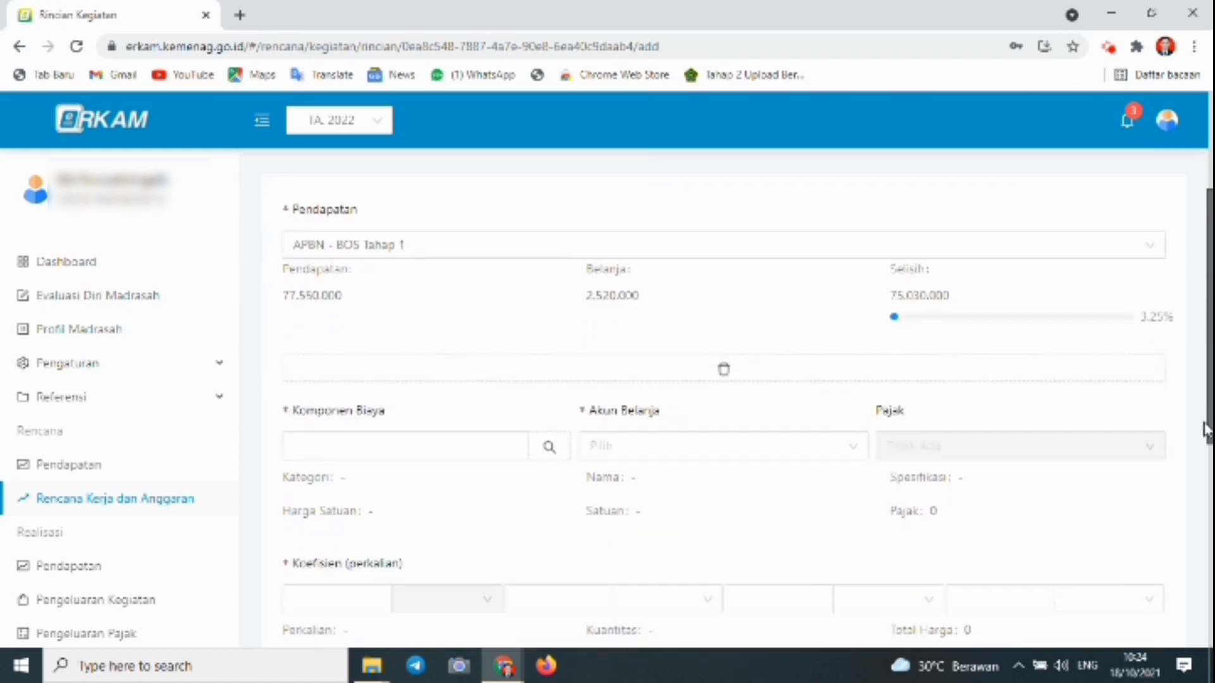
left_click(550, 450)
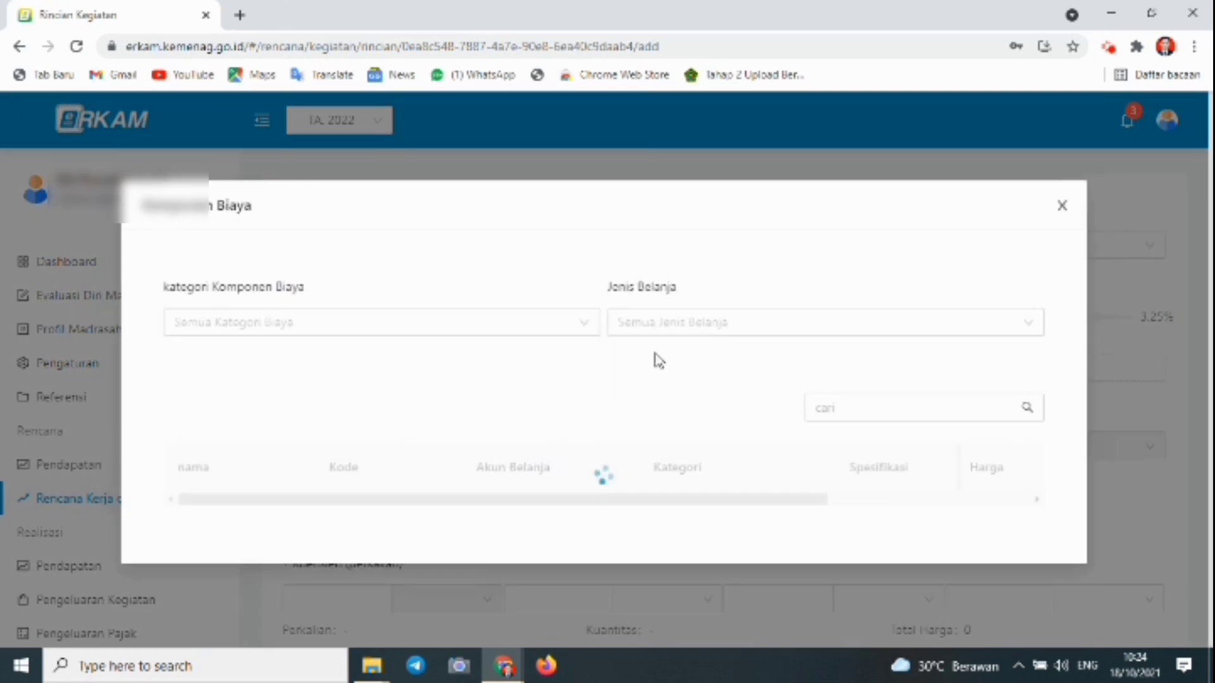
left_click(821, 408)
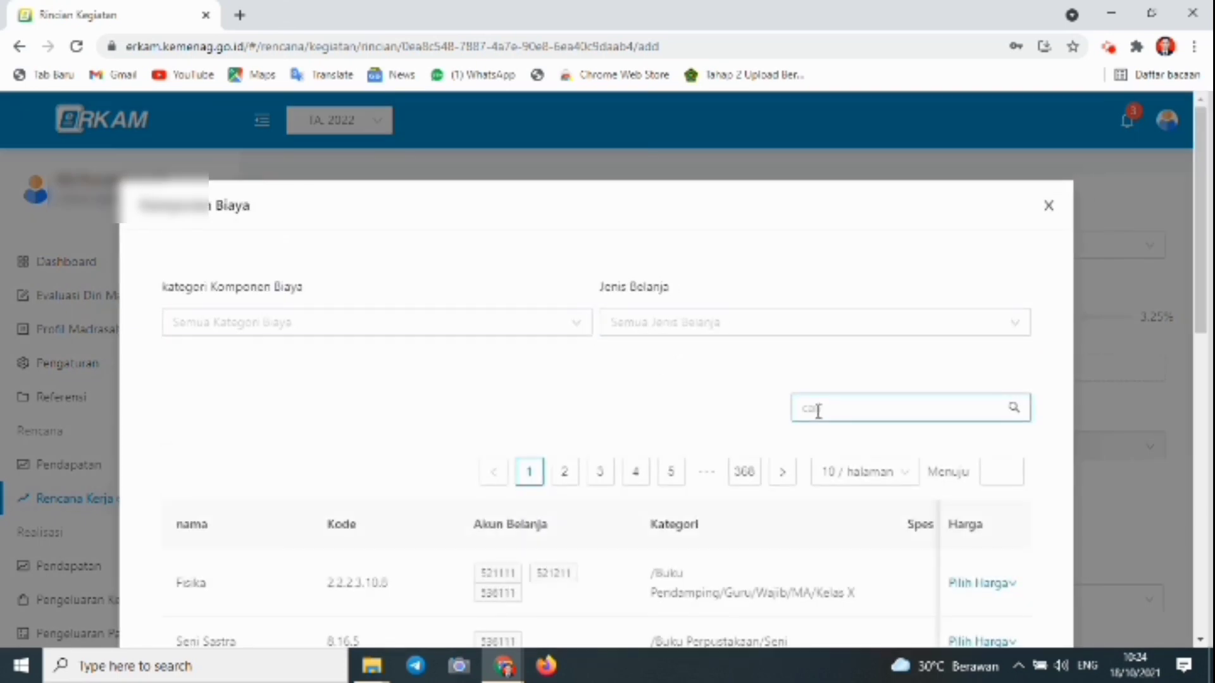
type("gb")
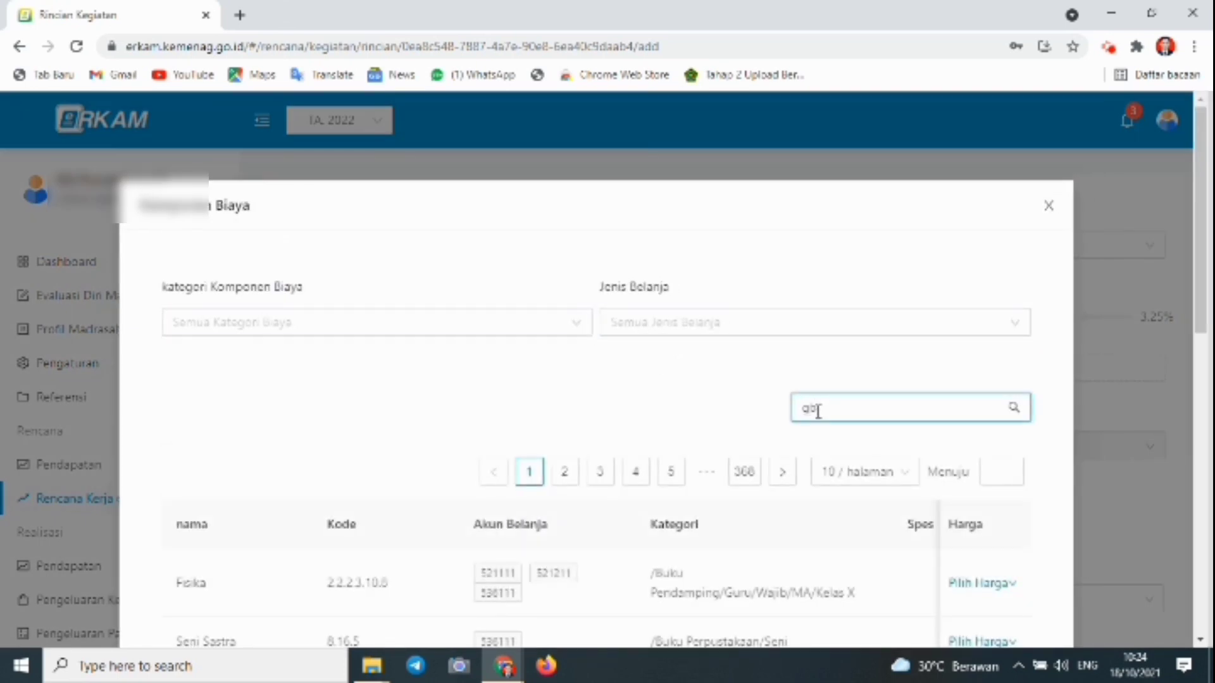
type("pns")
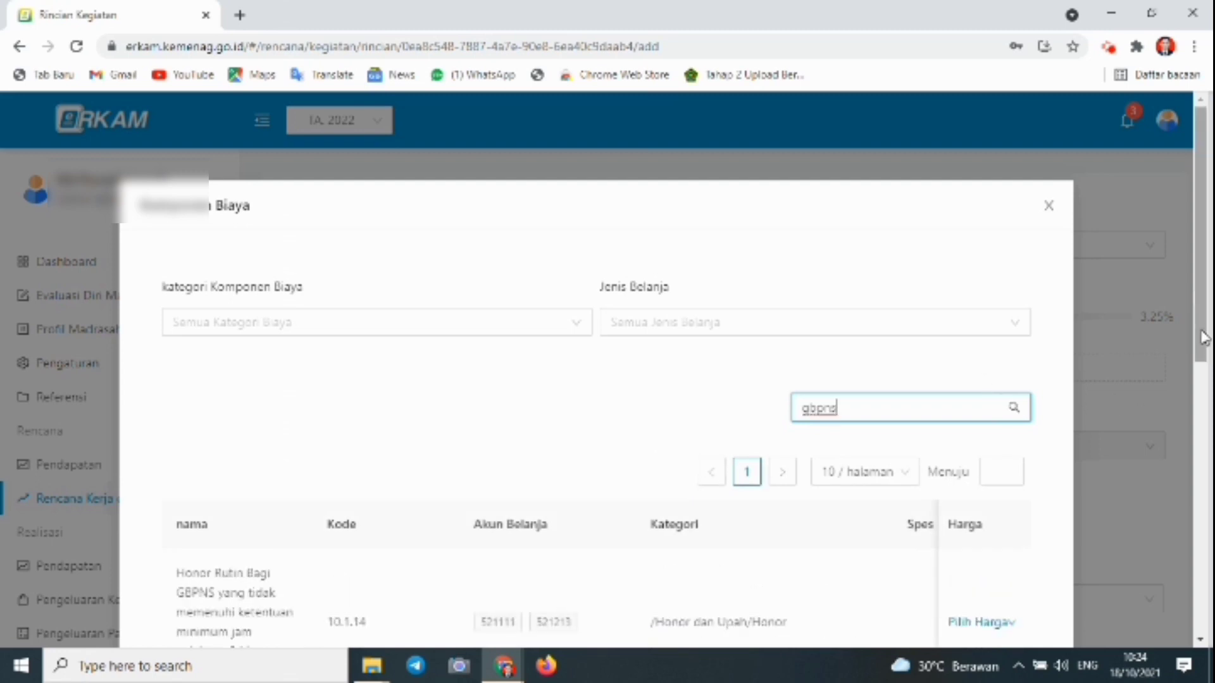
Choose the Honor Rutin GBPNS component with a custom Harga Satuan of 550000.
left_click_drag(1199, 233, 1190, 475)
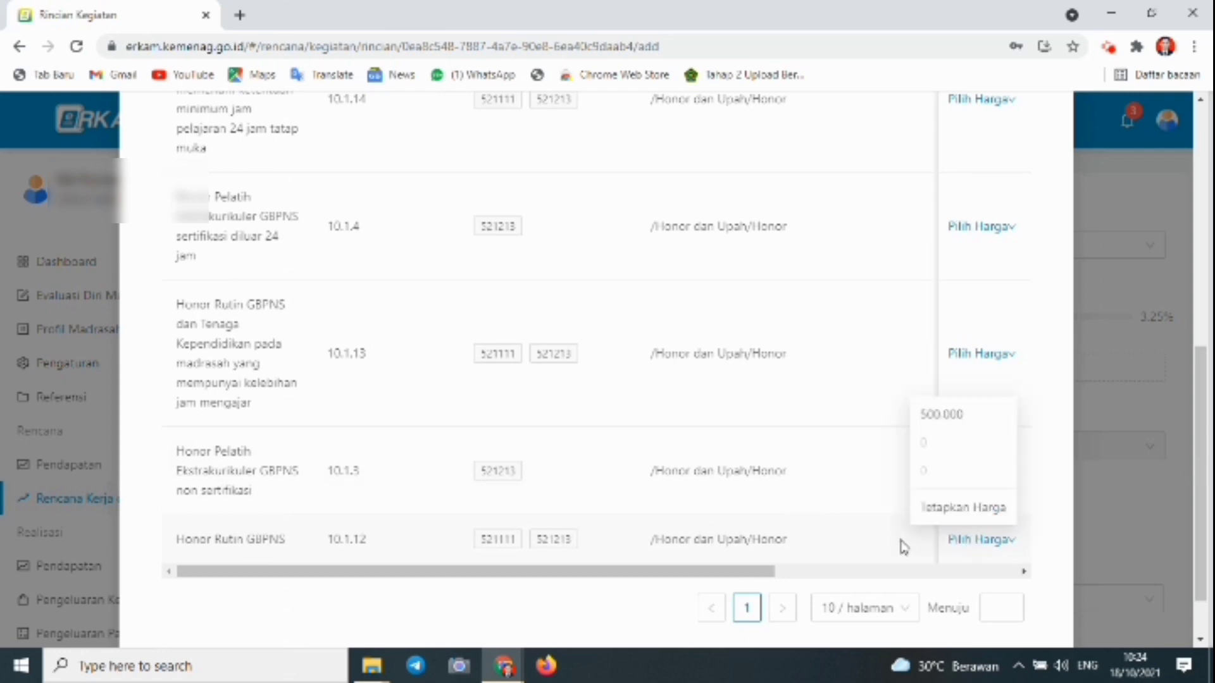
mouse_move(987, 543)
left_click(963, 508)
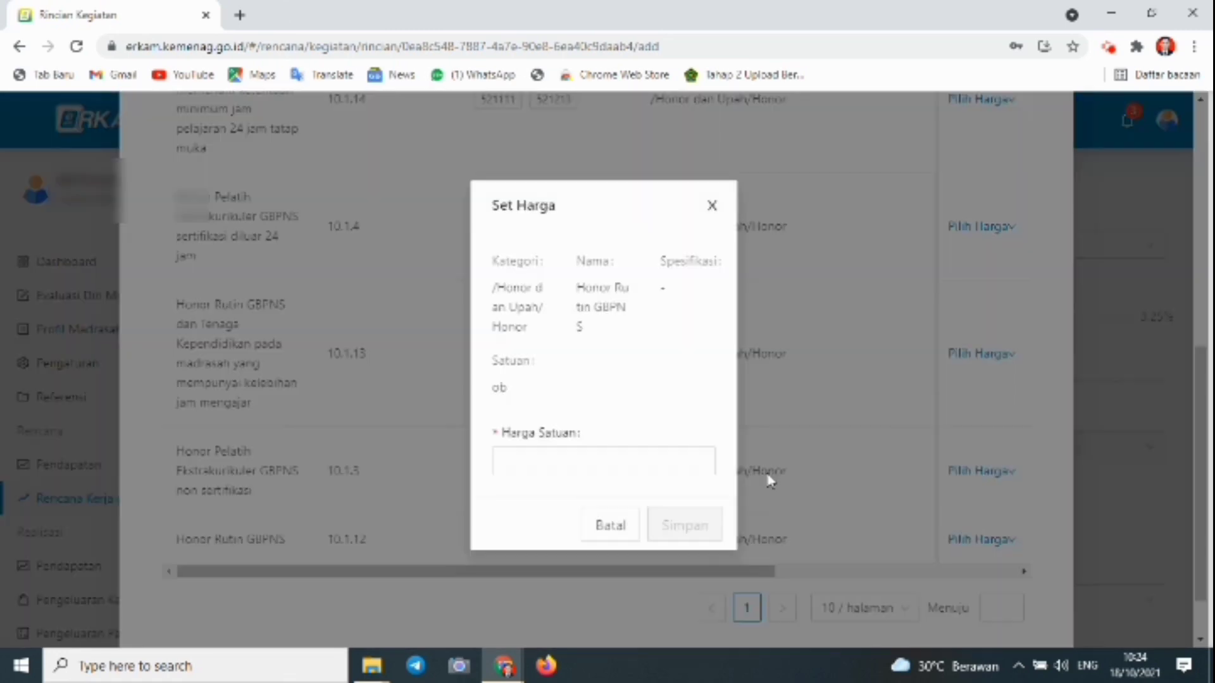
left_click(547, 467)
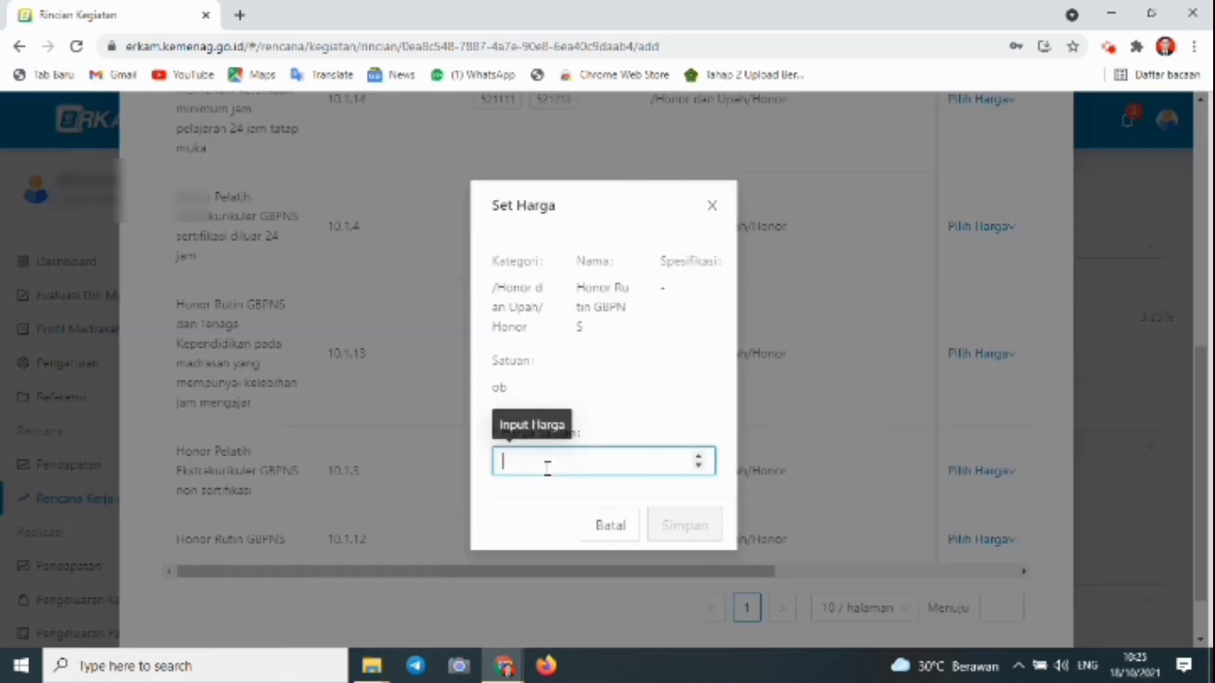
type("50")
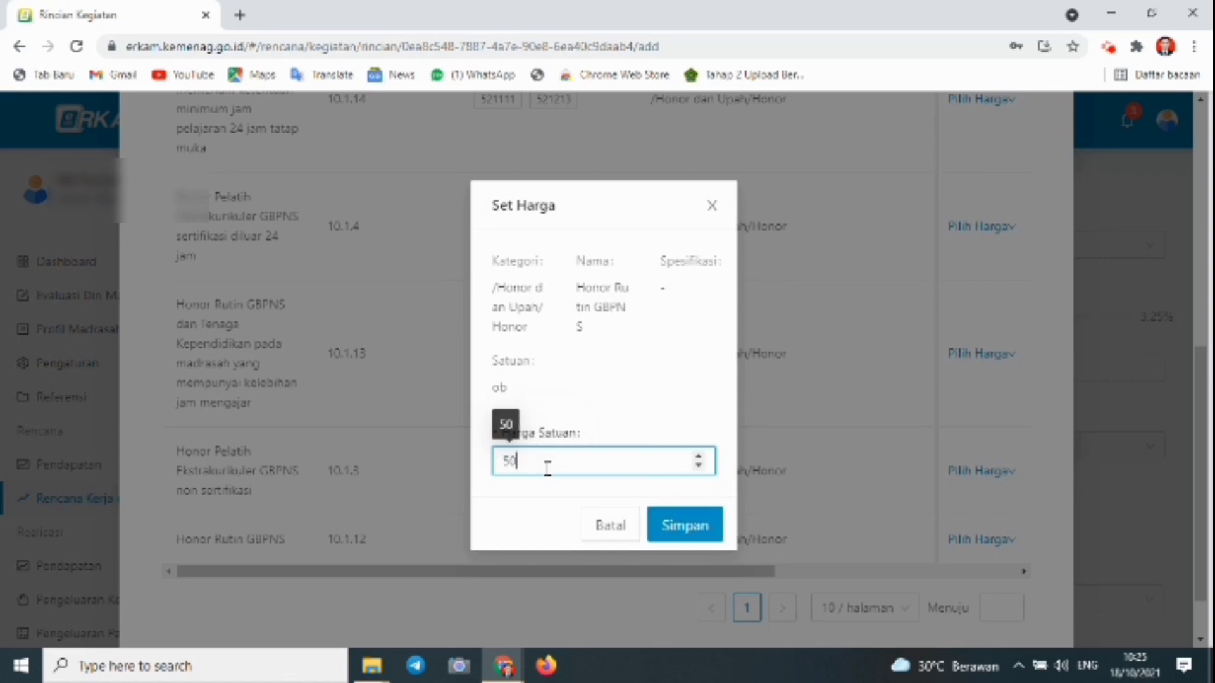
type("50000")
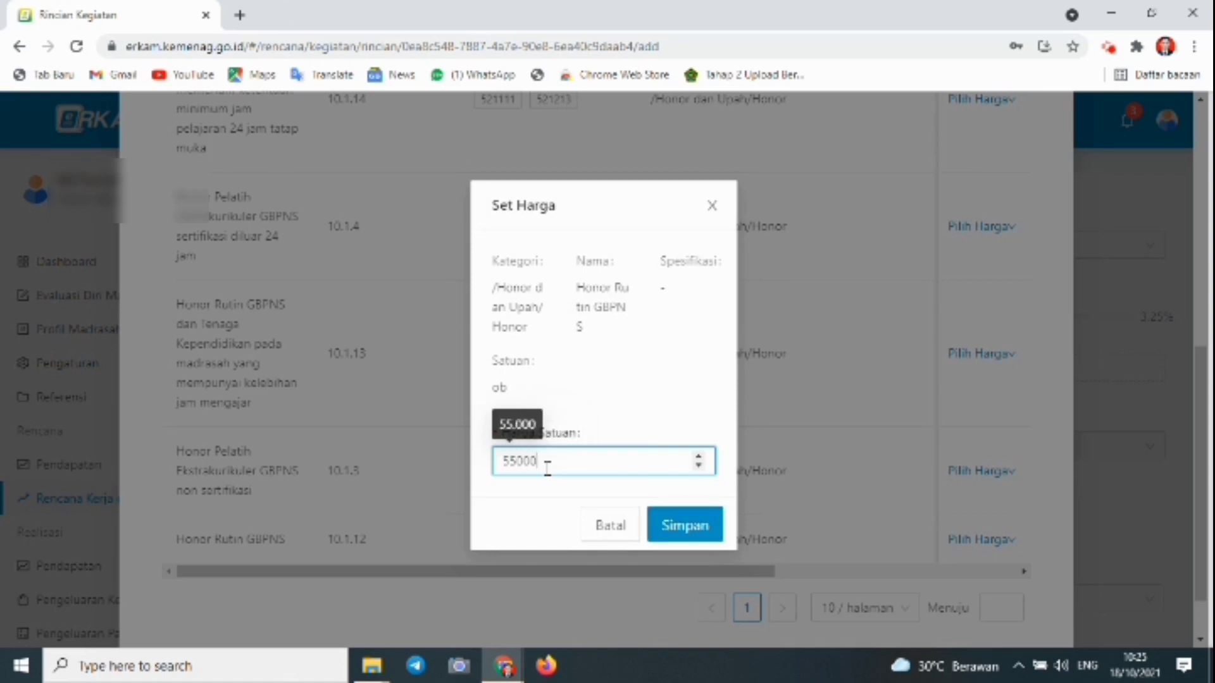
left_click(683, 523)
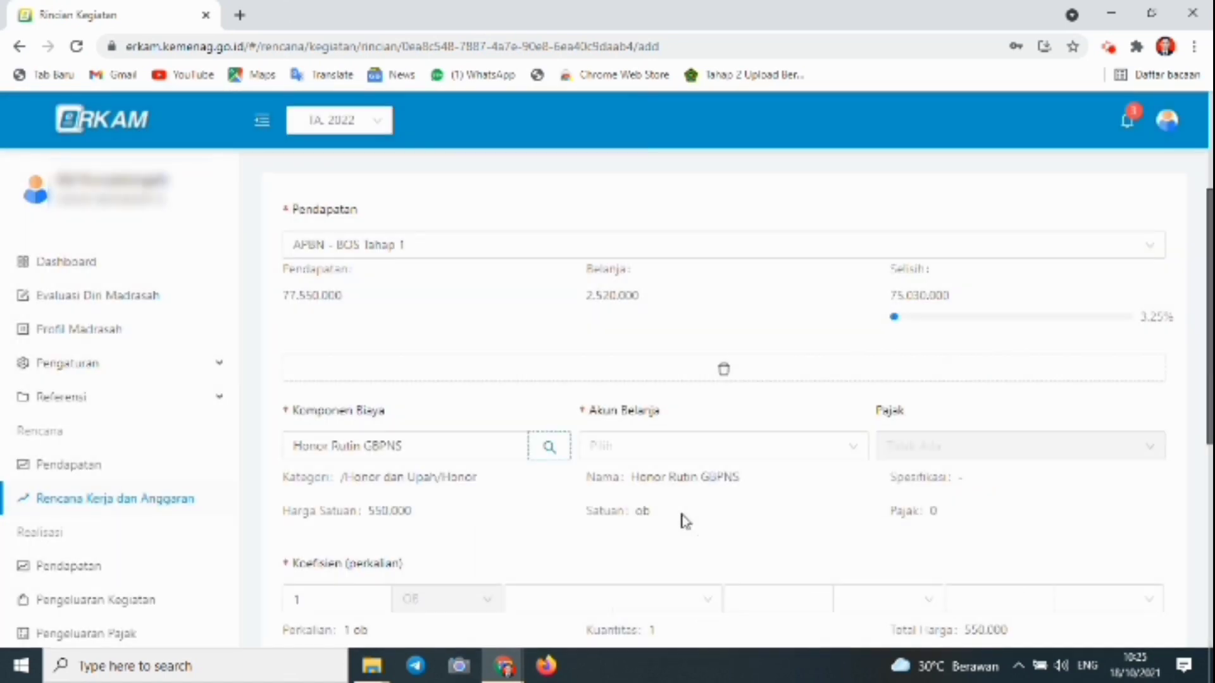
Set the Koefisien (perkalian) of the Honor Rutin GBPNS component to 6 OB with 550000 as the second factor.
scroll(1210, 415, "down", 3)
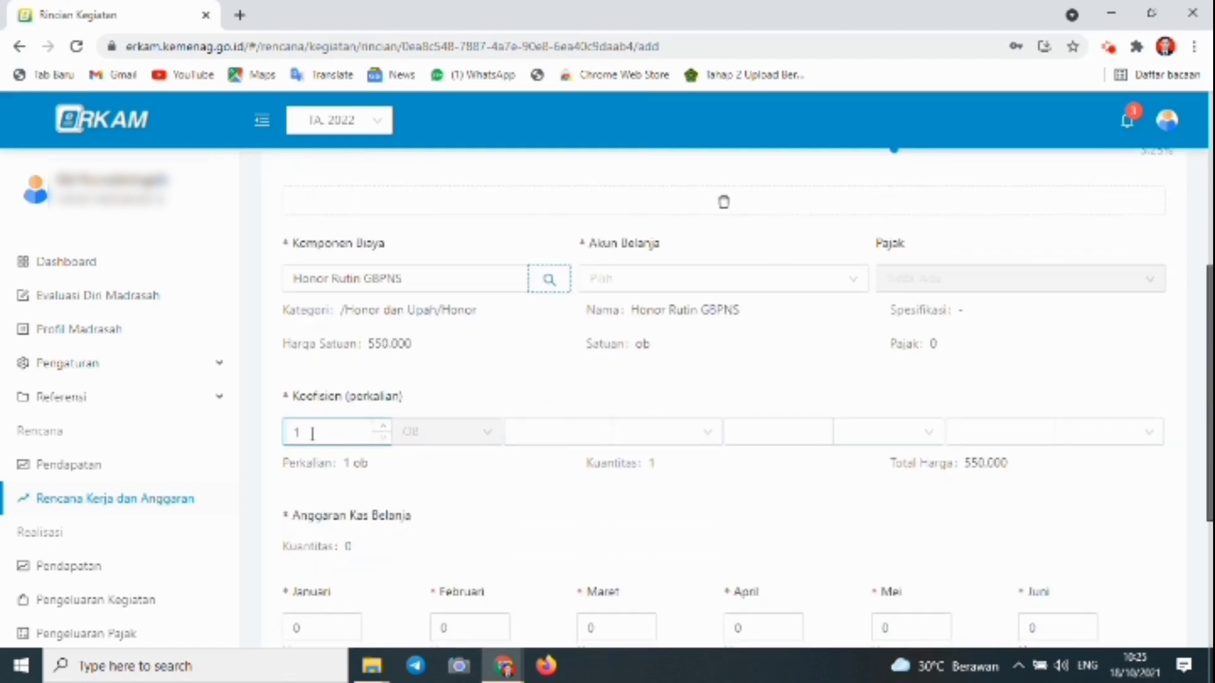
left_click(301, 434)
type("2")
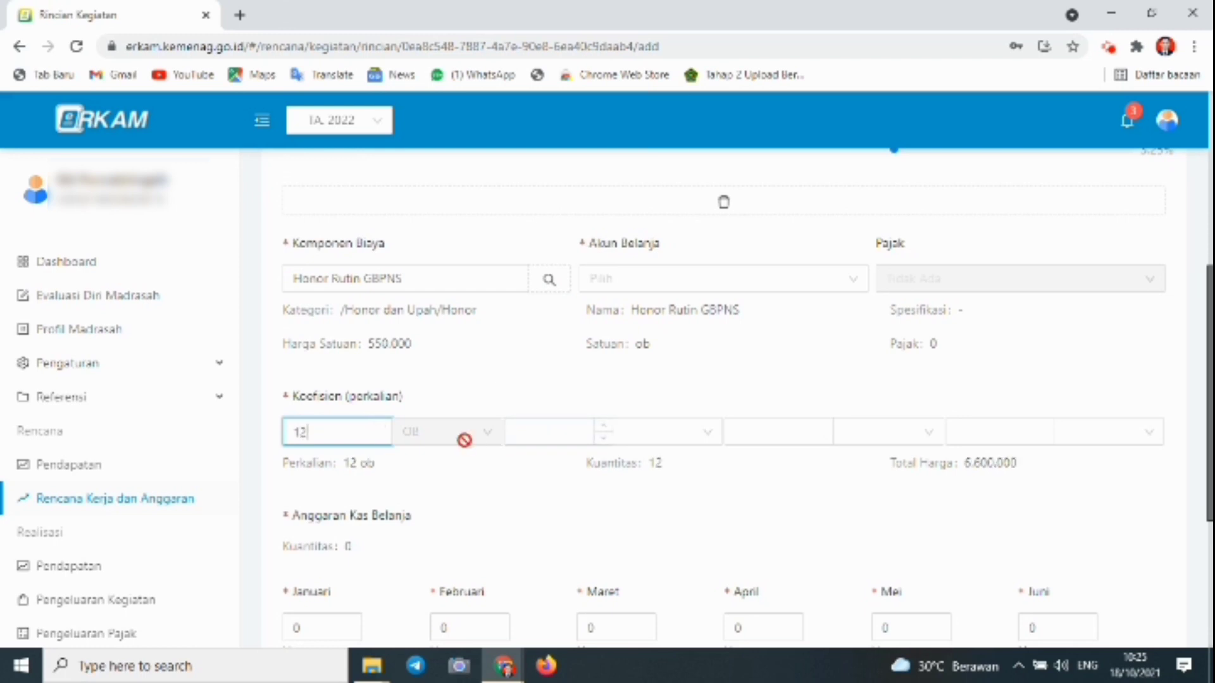
key("BackSpace")
key("BackSpace")
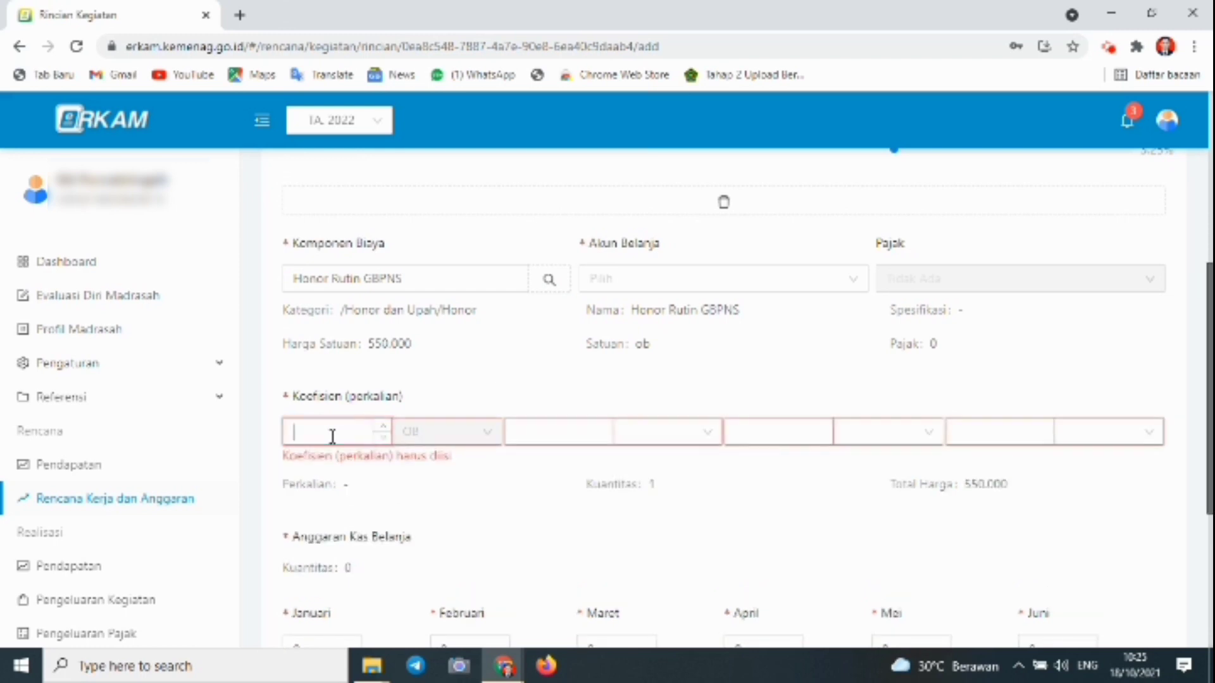
type("6")
left_click(536, 433)
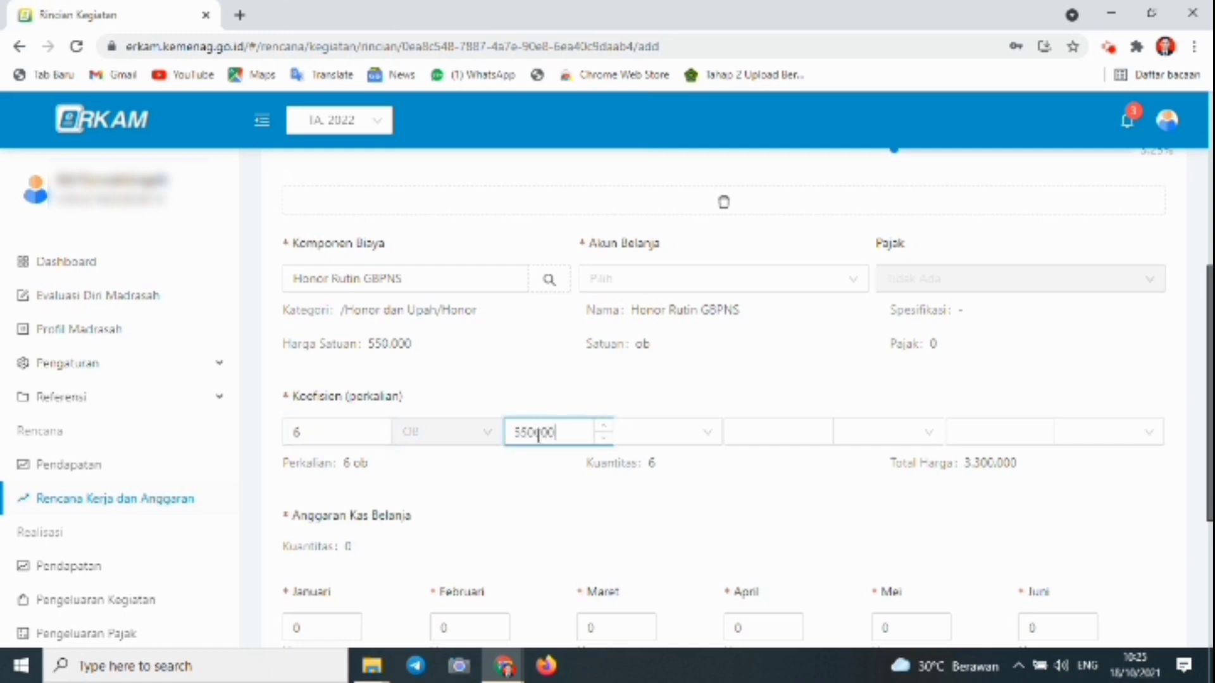
Fill the Anggaran Kas Belanja with a quantity of 1 for each month from Januari through Juni.
scroll(1210, 490, "down", 4)
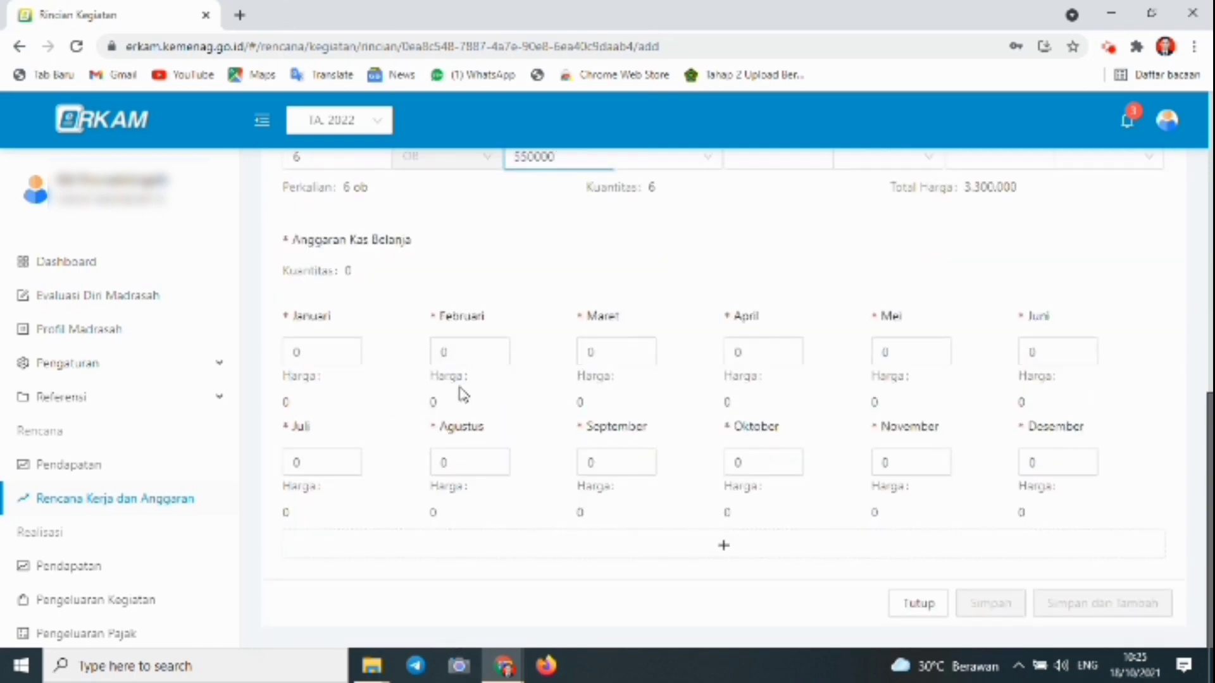
double_click(304, 355)
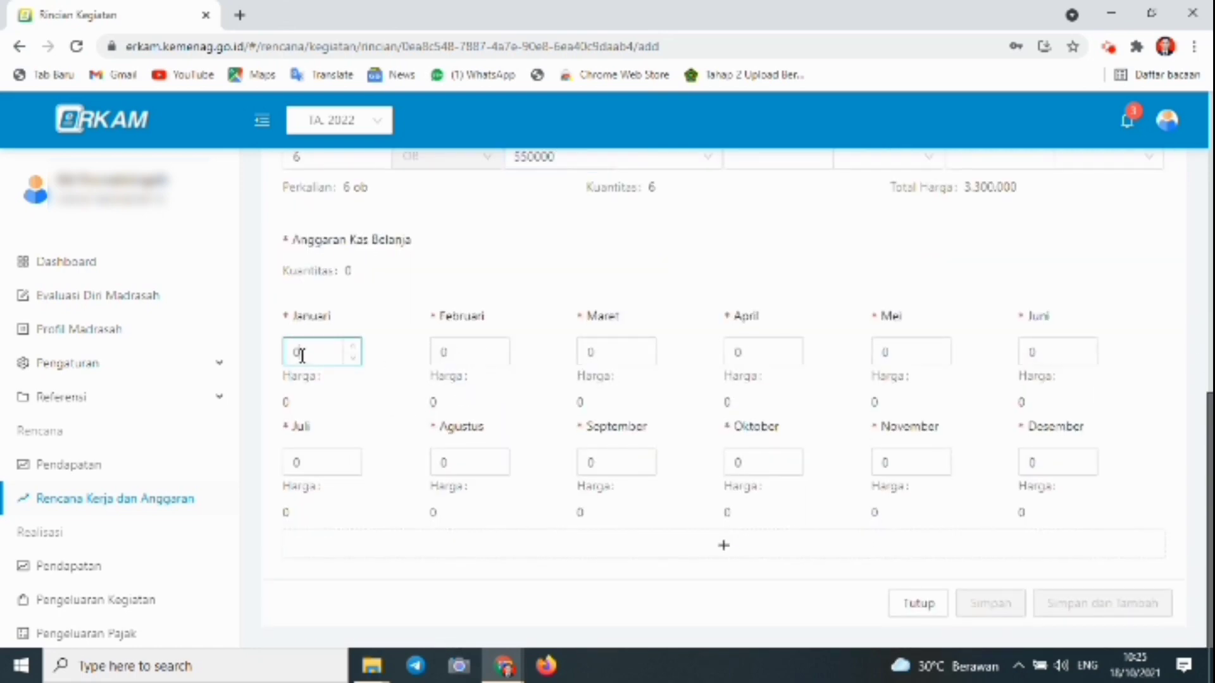
type("1")
double_click(444, 354)
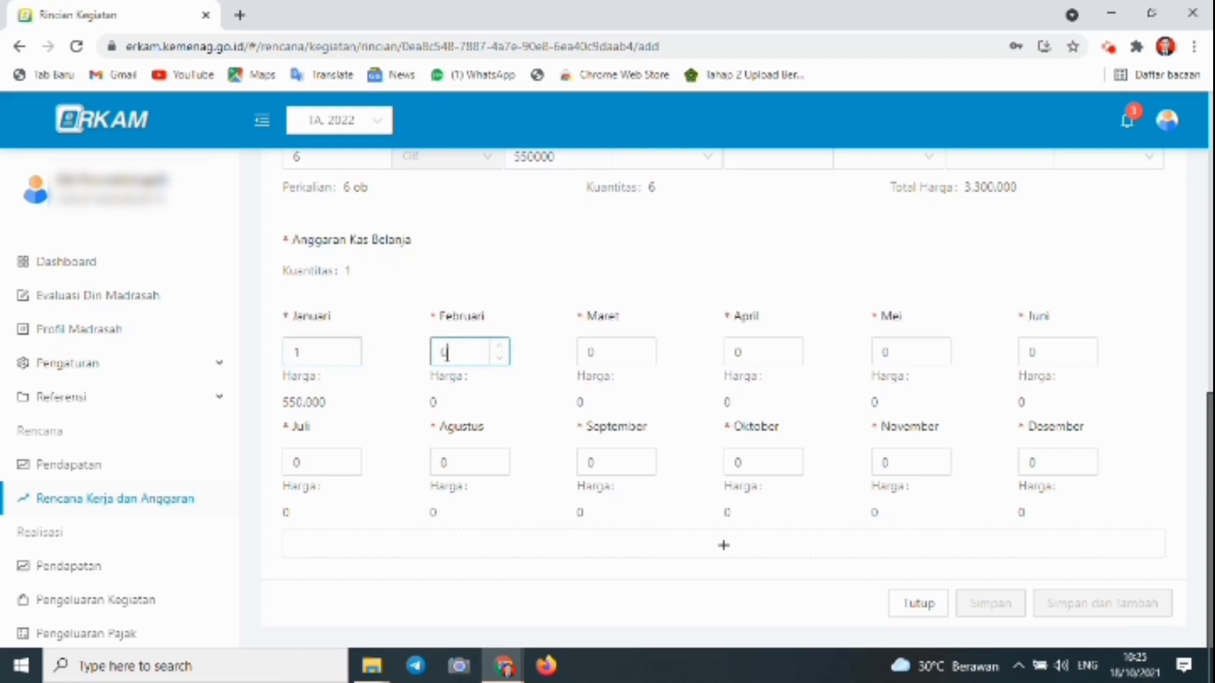
type("1")
double_click(596, 351)
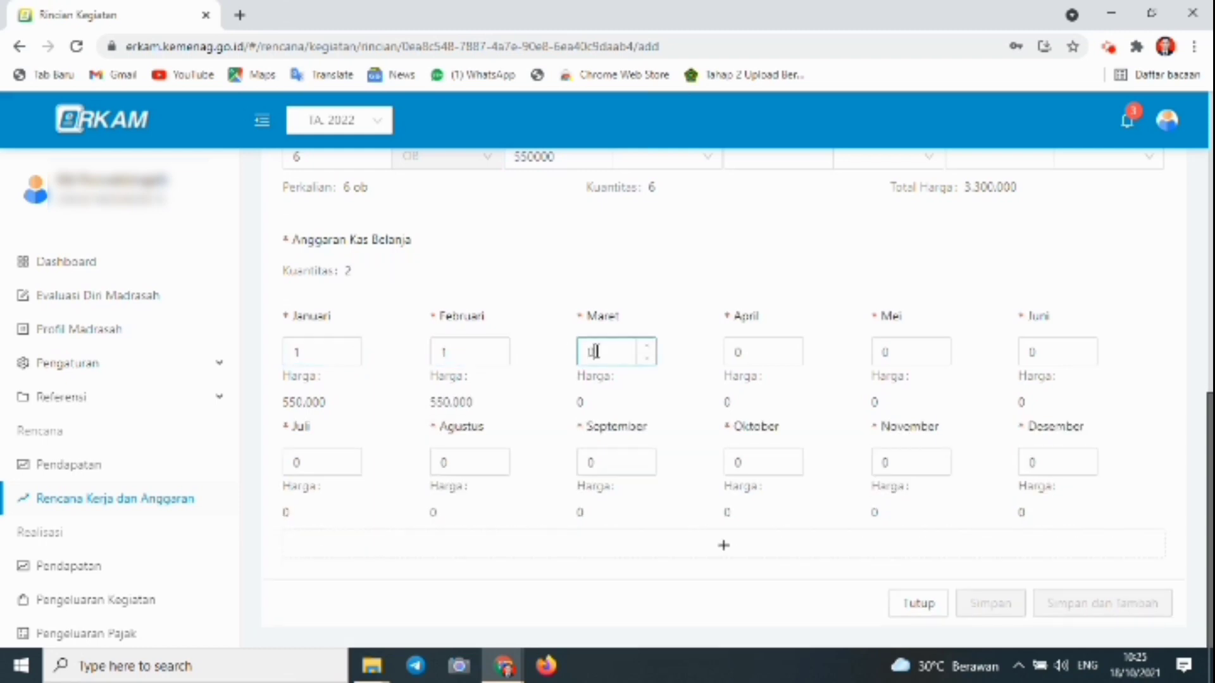
type("1")
left_click(750, 356)
type("1")
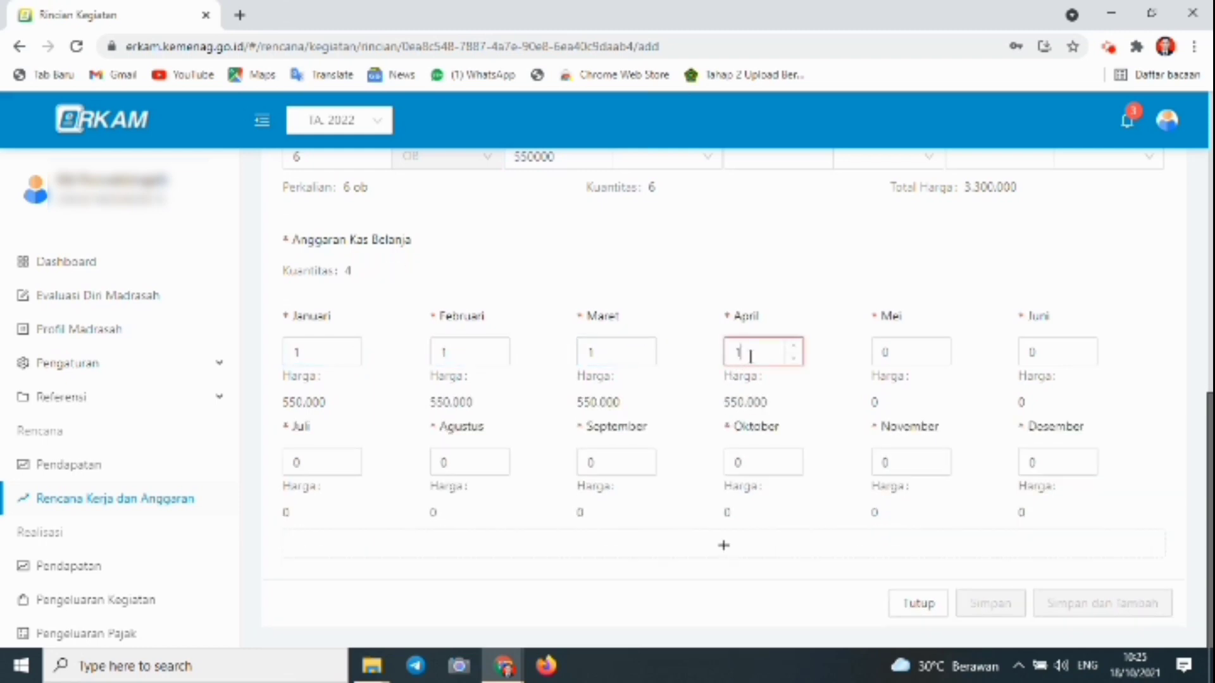
left_click(894, 351)
type("1")
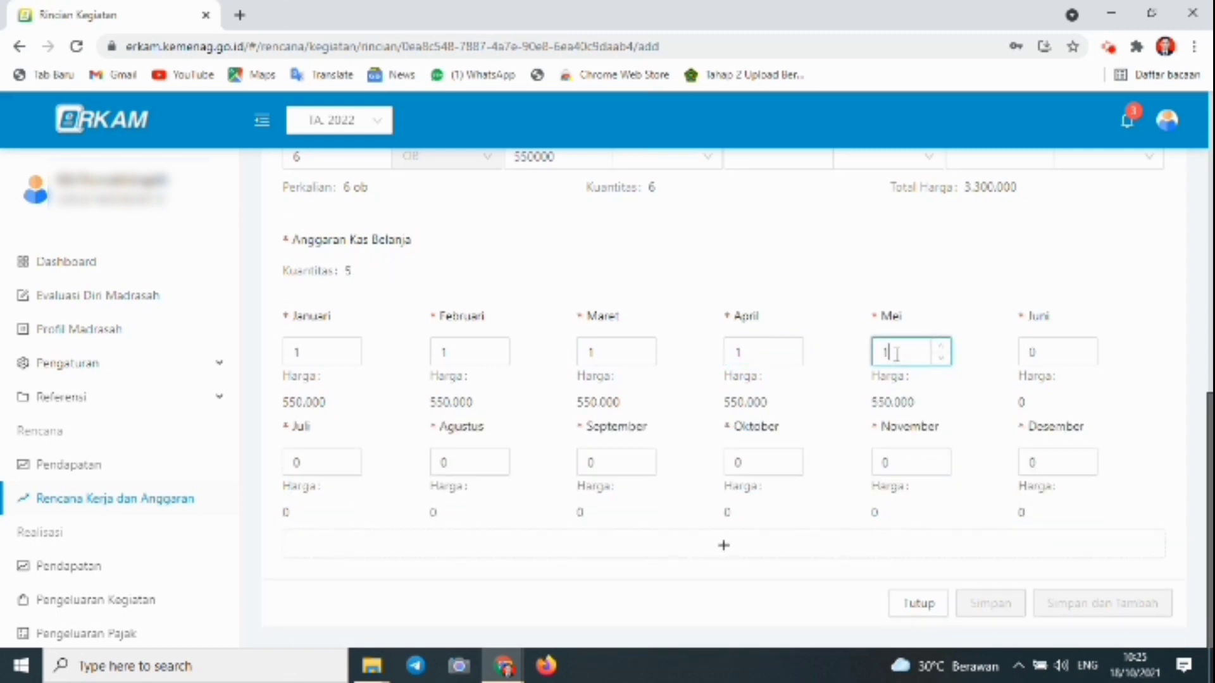
left_click(1046, 351)
type("1")
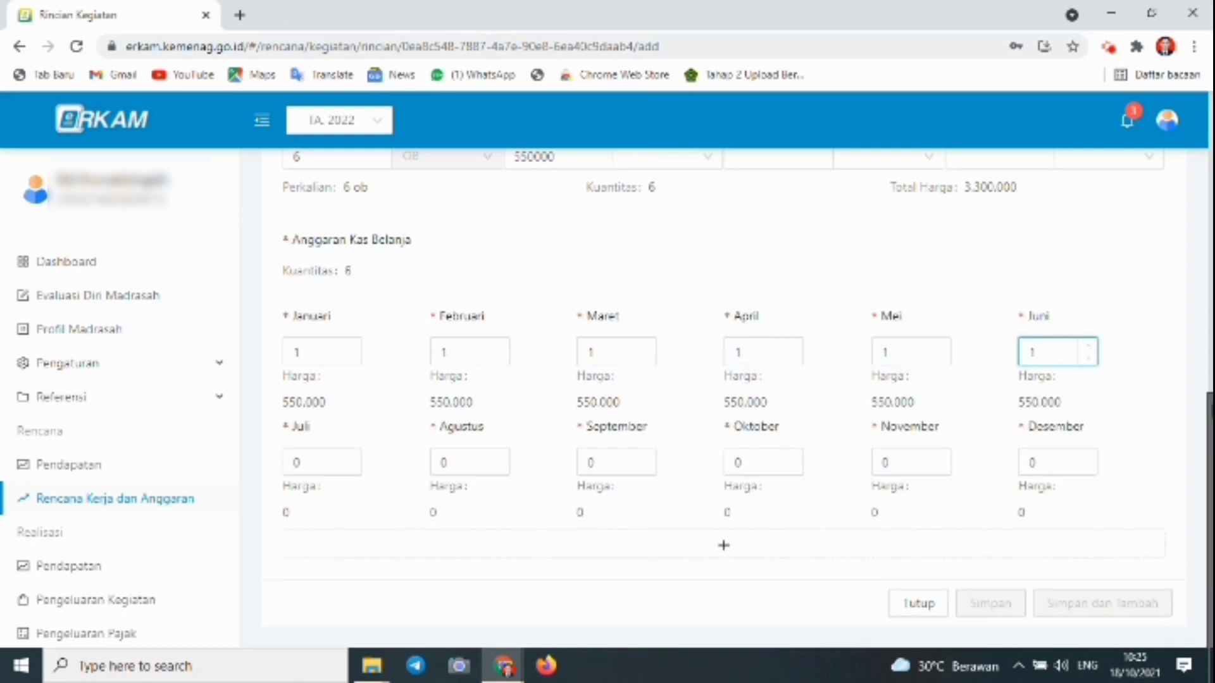
Choose 521213 - Belanja Honor Output Kegiatan as the Akun Belanja and save the honor detail.
scroll(850, 217, "up", 3)
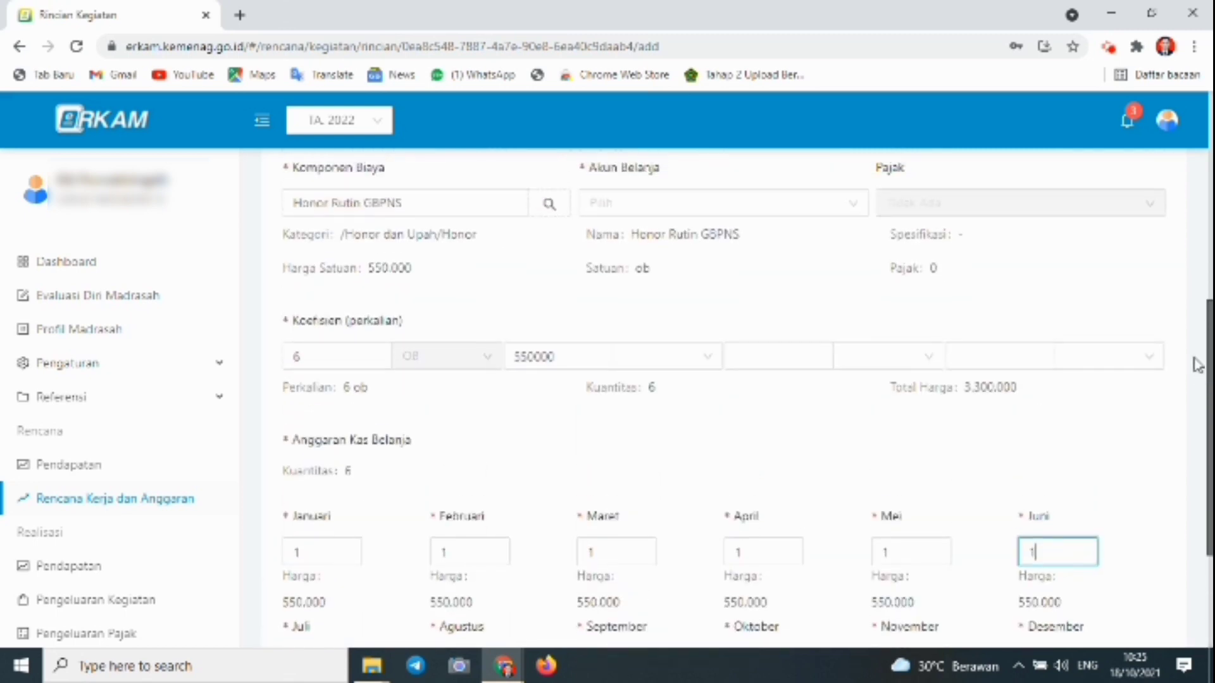
left_click(851, 217)
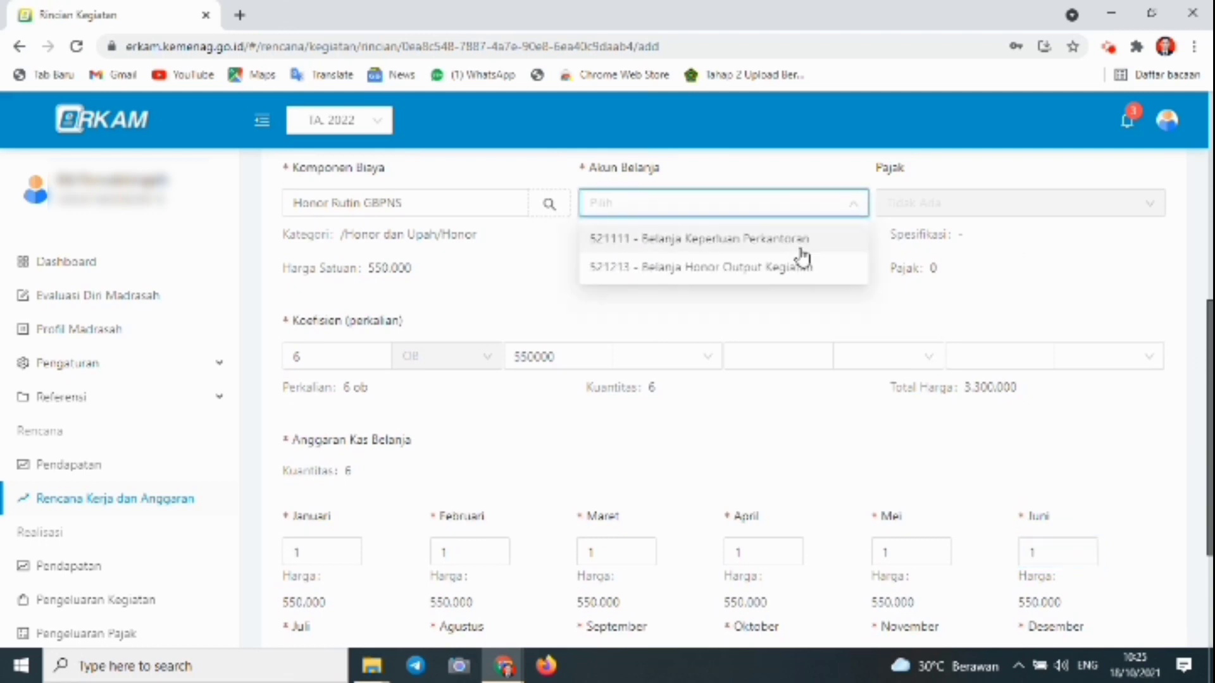
left_click(790, 268)
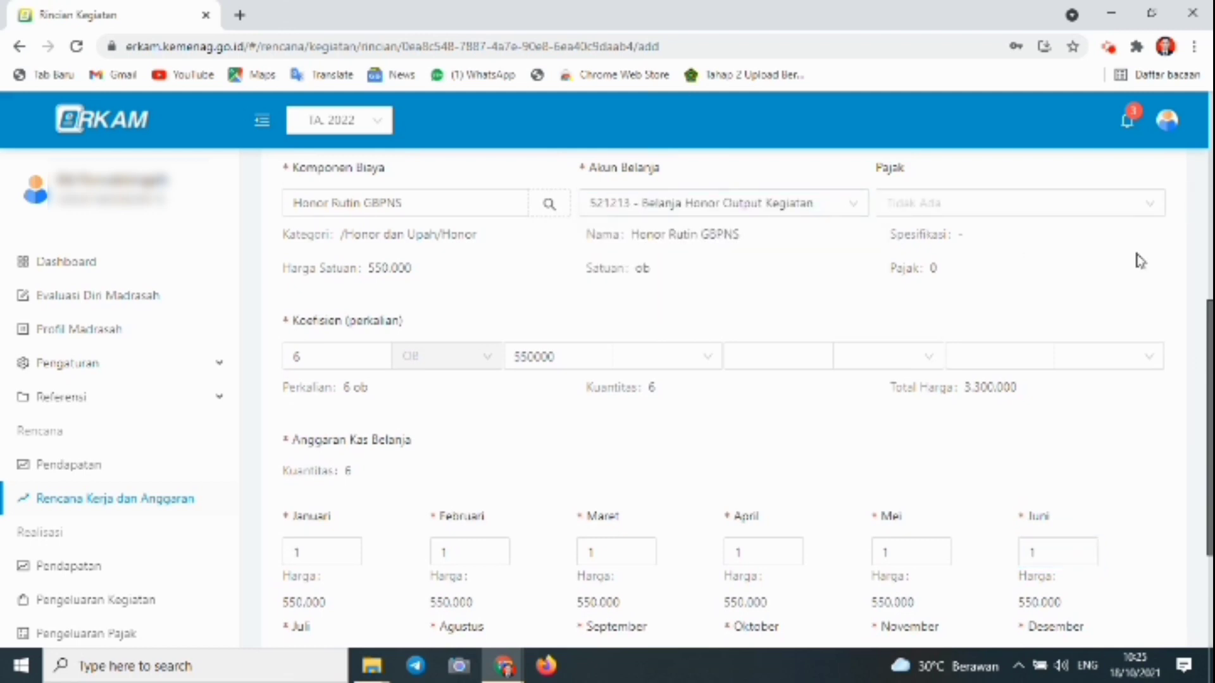
scroll(723, 399, "down", 3)
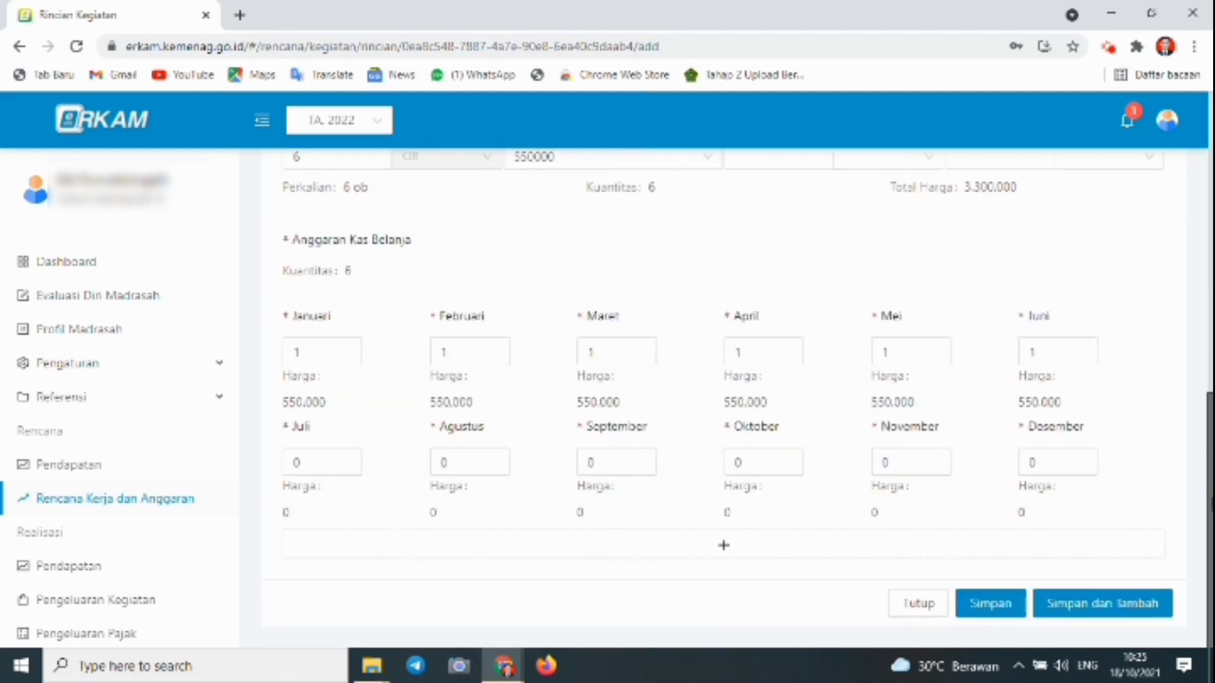
left_click(992, 611)
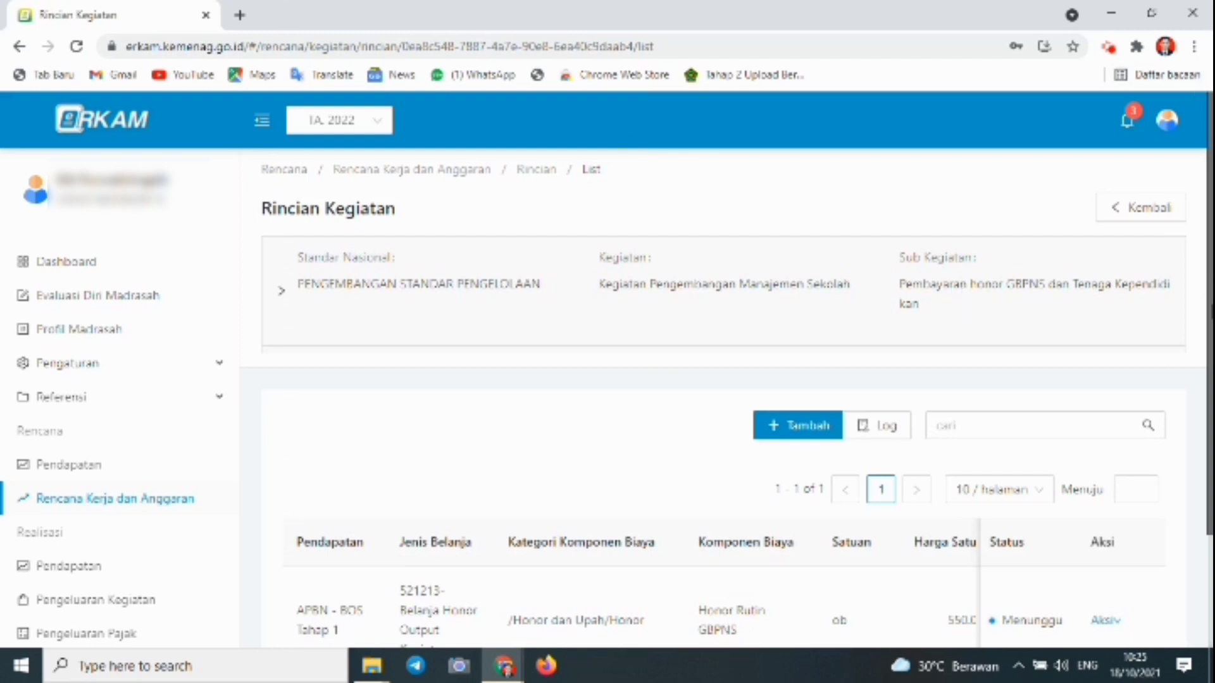
scroll(1202, 443, "down", 3)
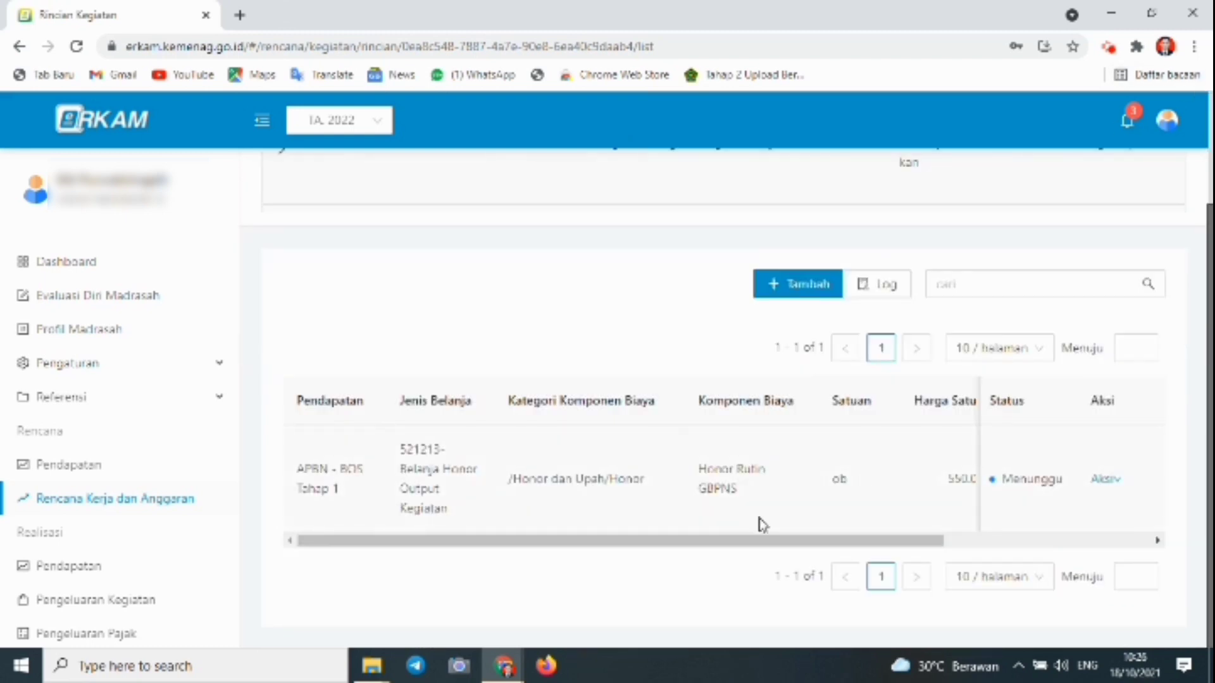
left_click_drag(732, 540, 767, 545)
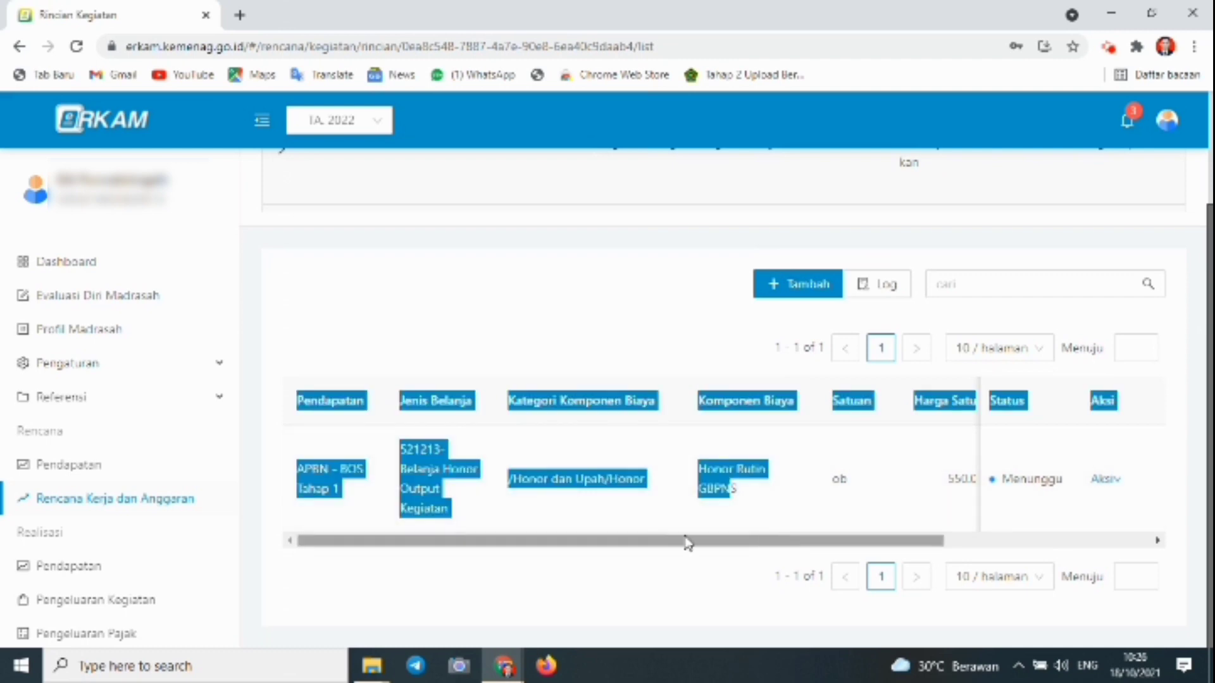
left_click(992, 271)
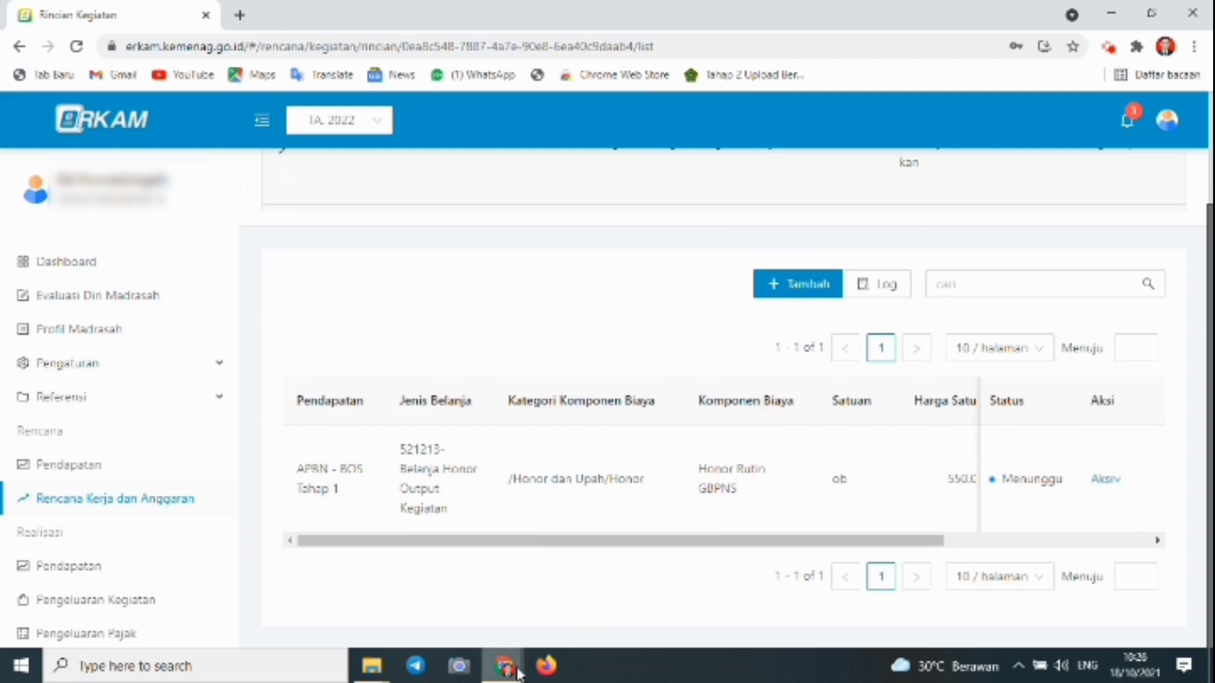
mouse_move(512, 675)
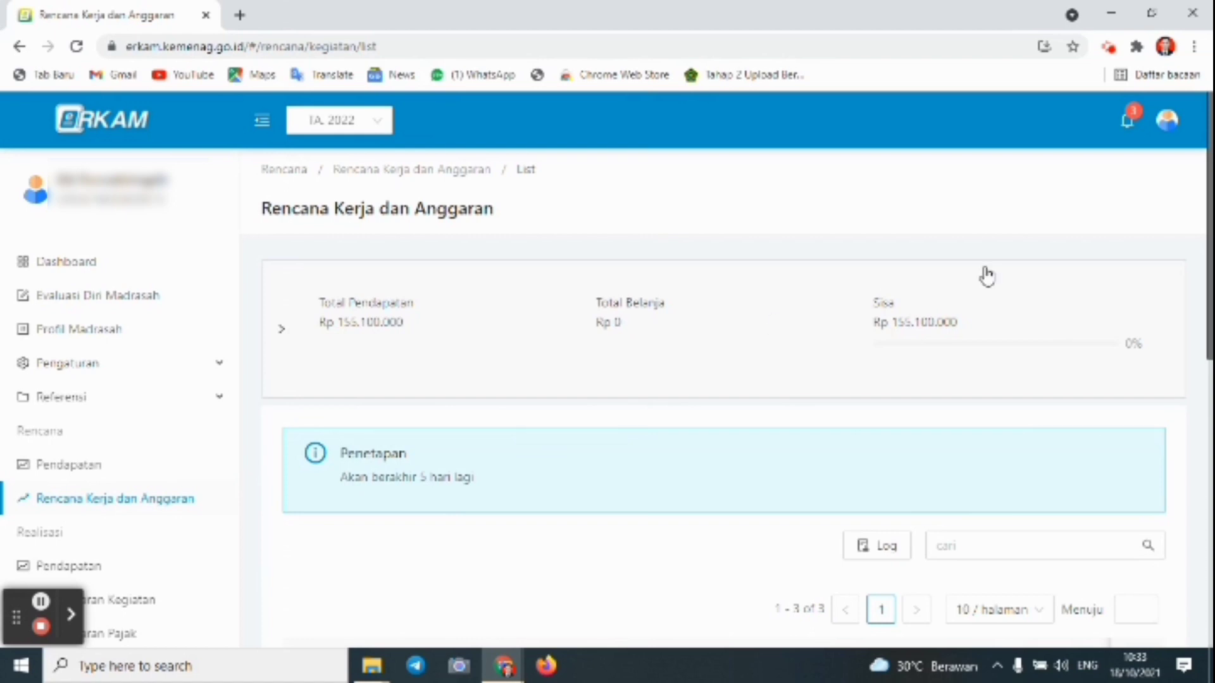
scroll(1193, 278, "down", 1)
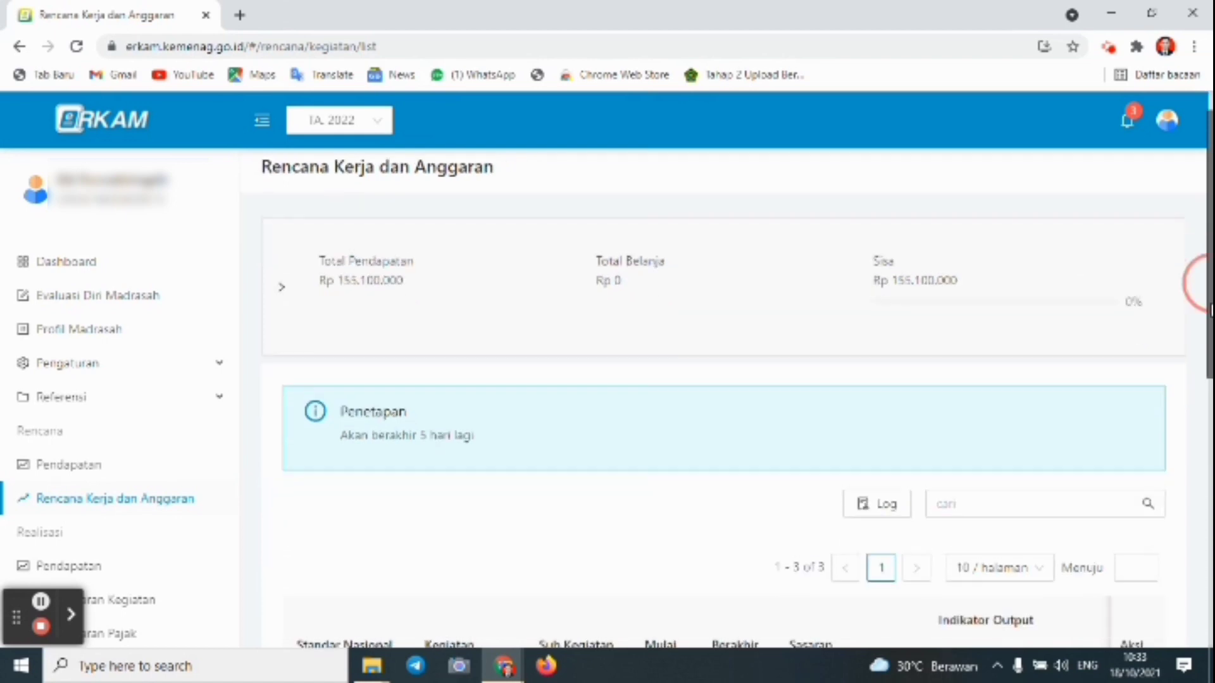
left_click_drag(1201, 272, 1207, 468)
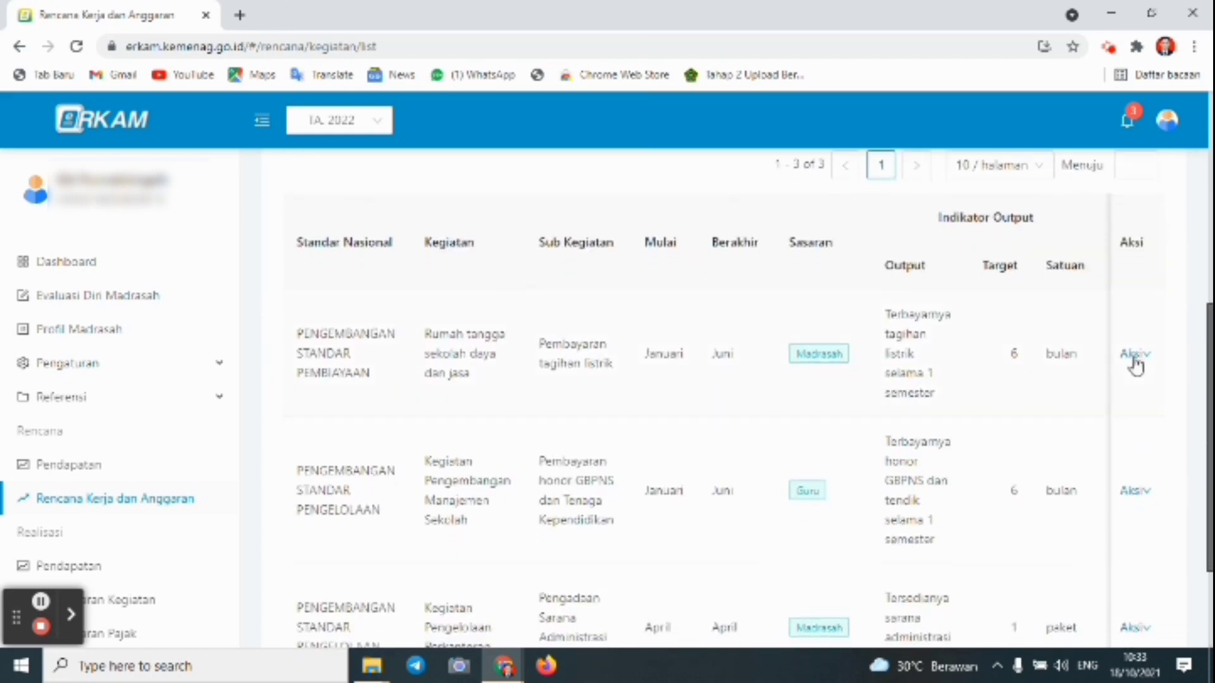
Log out of the current account and sign in with another account's saved username and password.
left_click(1165, 120)
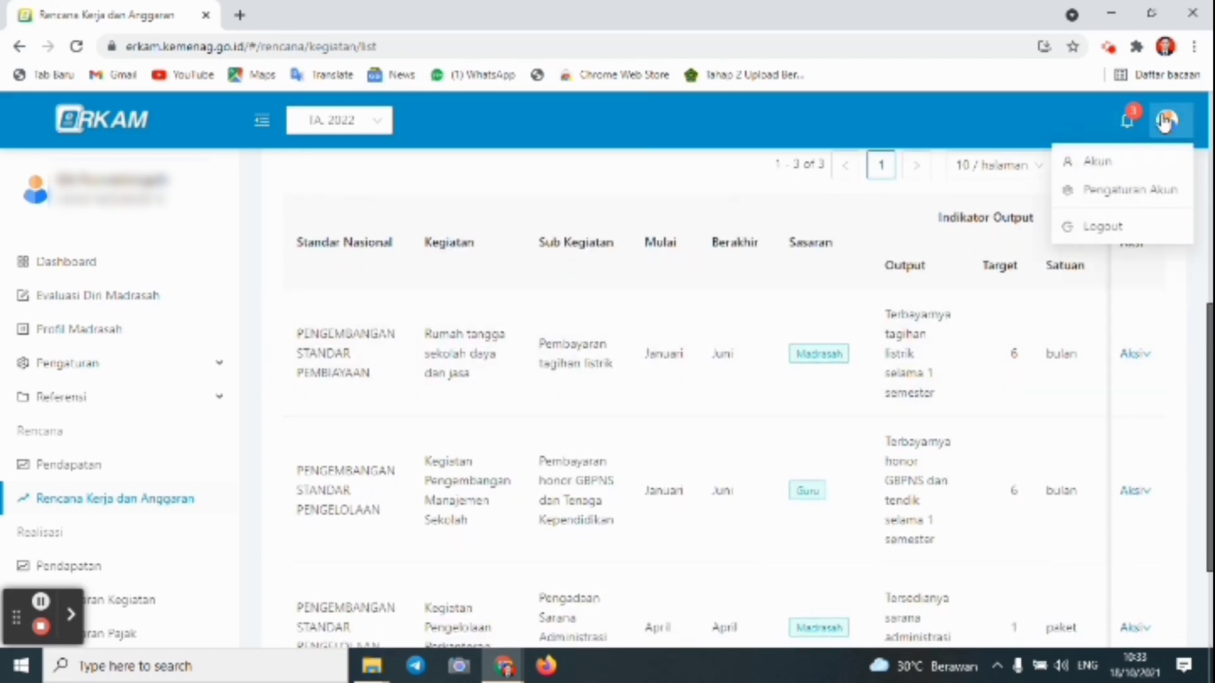
left_click(1104, 224)
left_click(696, 299)
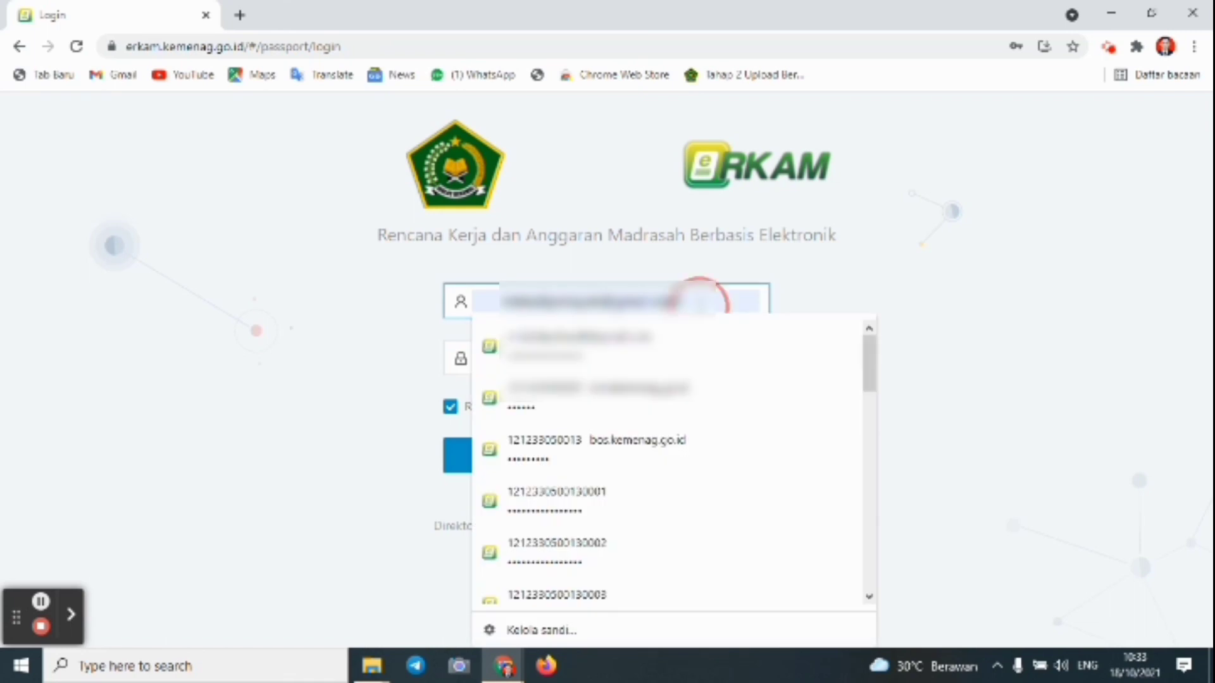
left_click_drag(870, 367, 854, 614)
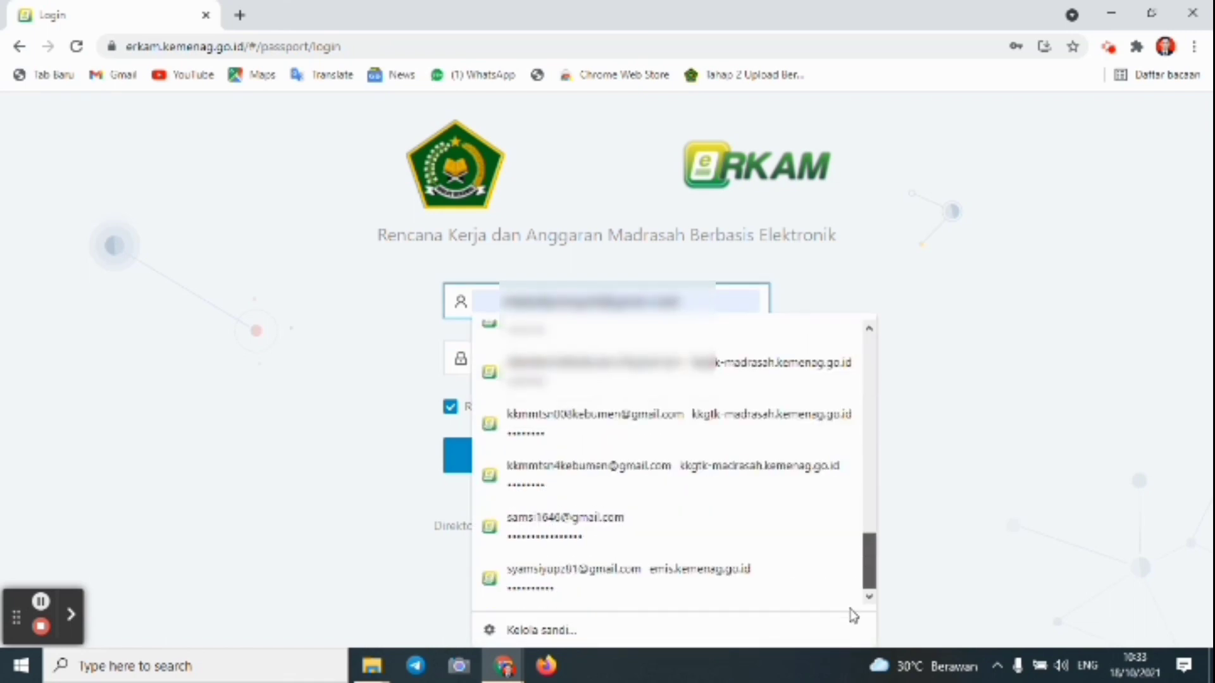
left_click(689, 550)
left_click(608, 464)
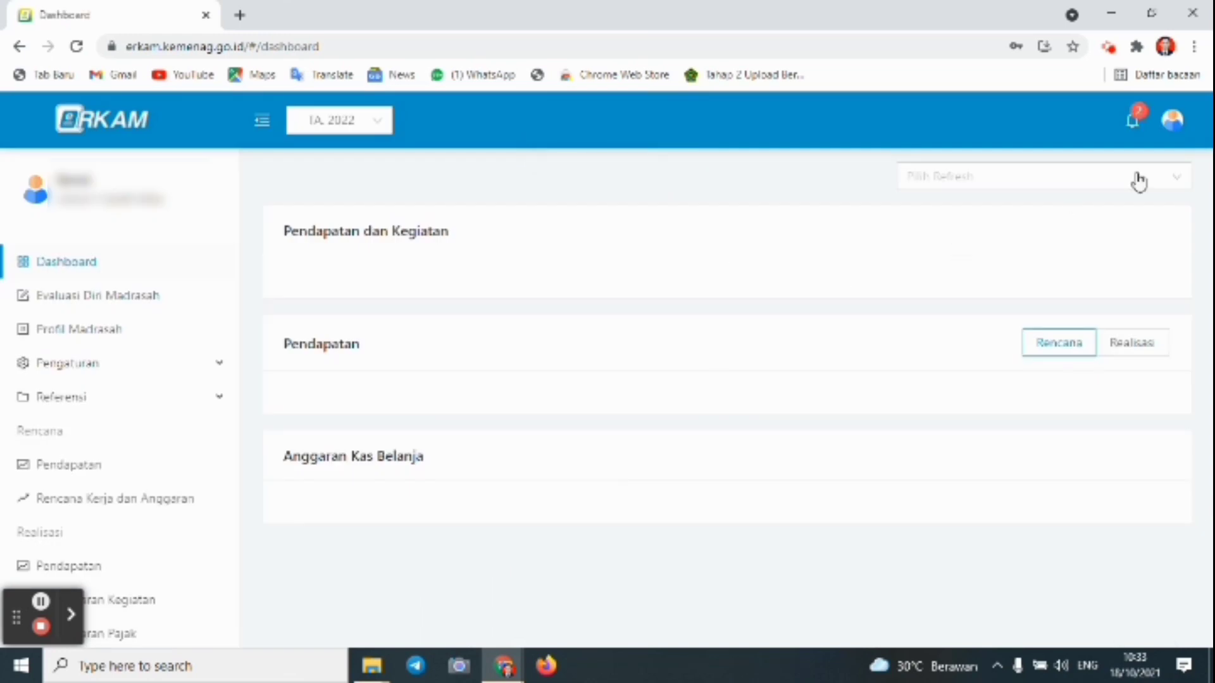
Open the Approval notification for pending Rincian kegiatan, and open the Rincian of the Pembayaran tagihan listrik activity.
left_click(1132, 122)
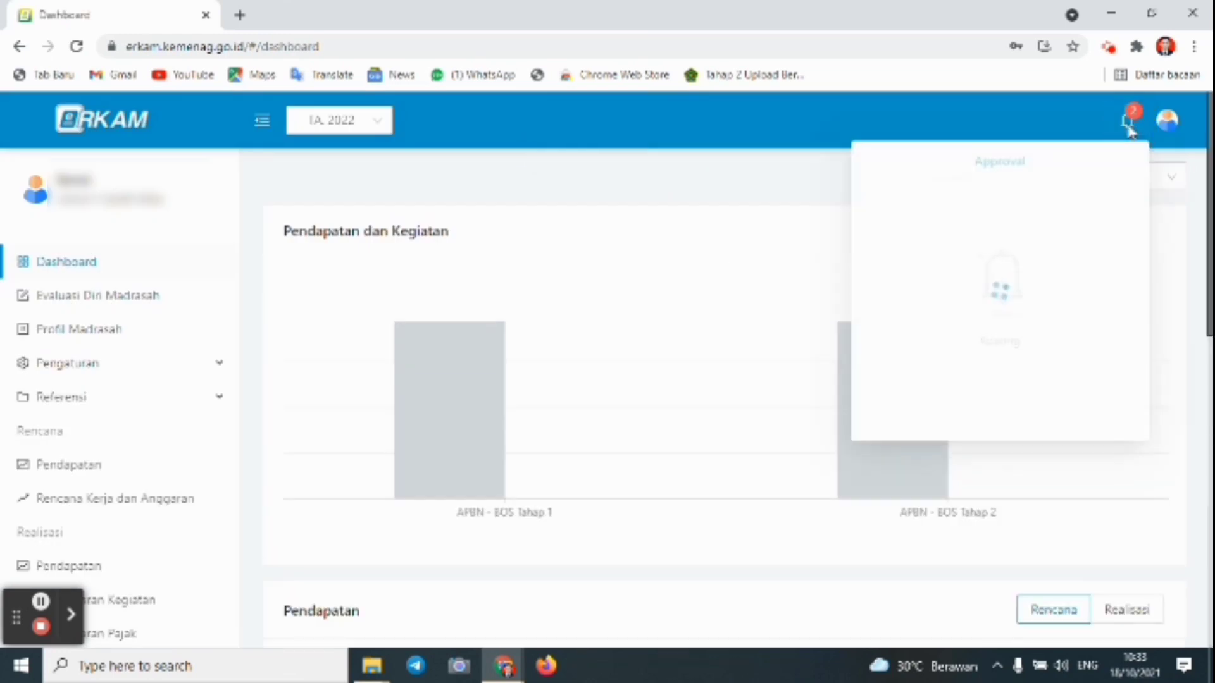
left_click(970, 222)
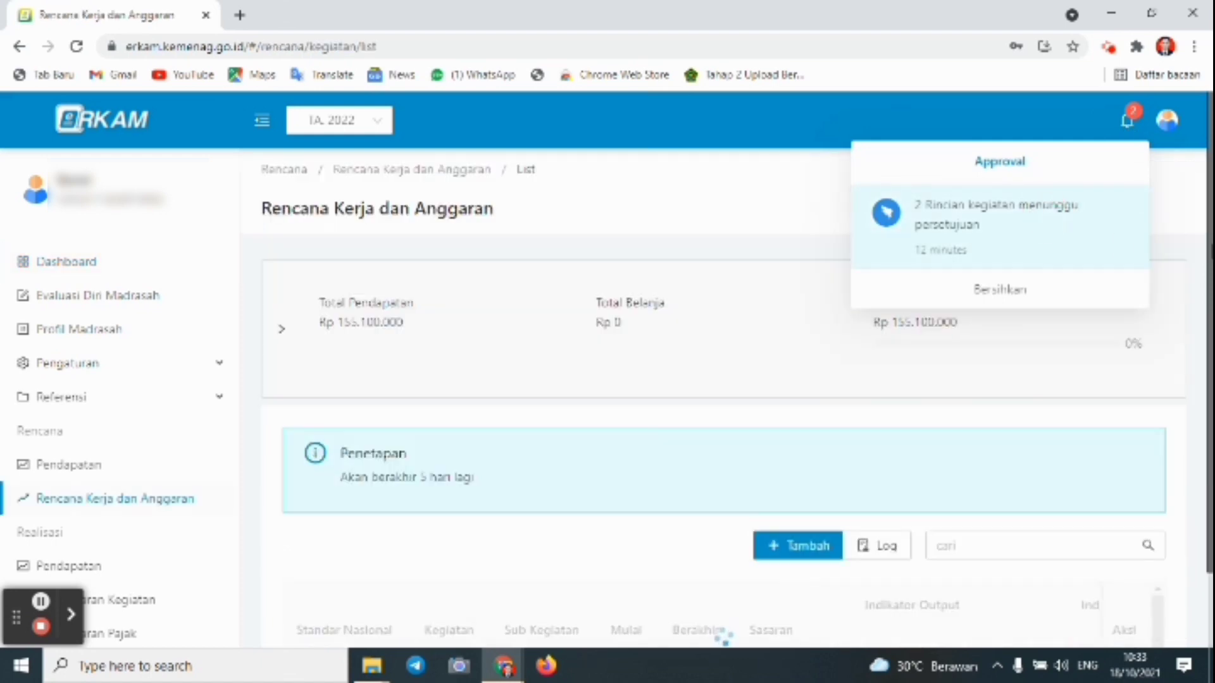
left_click_drag(1209, 209, 1208, 382)
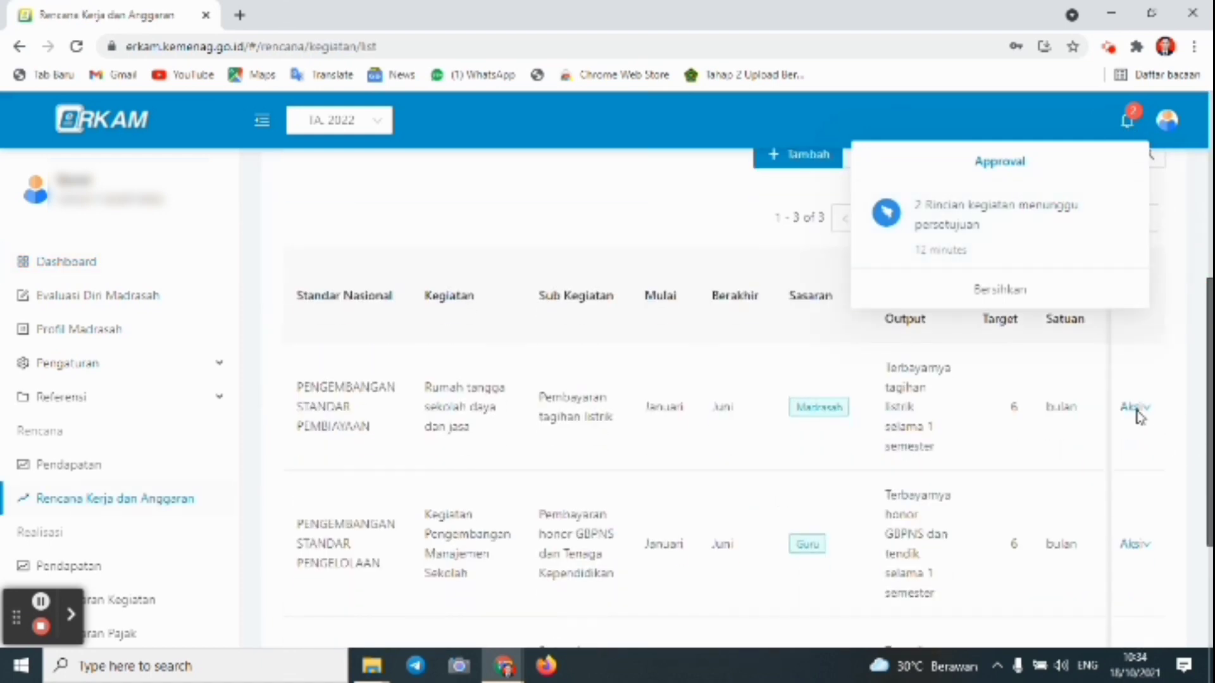
left_click(1136, 408)
left_click(1150, 436)
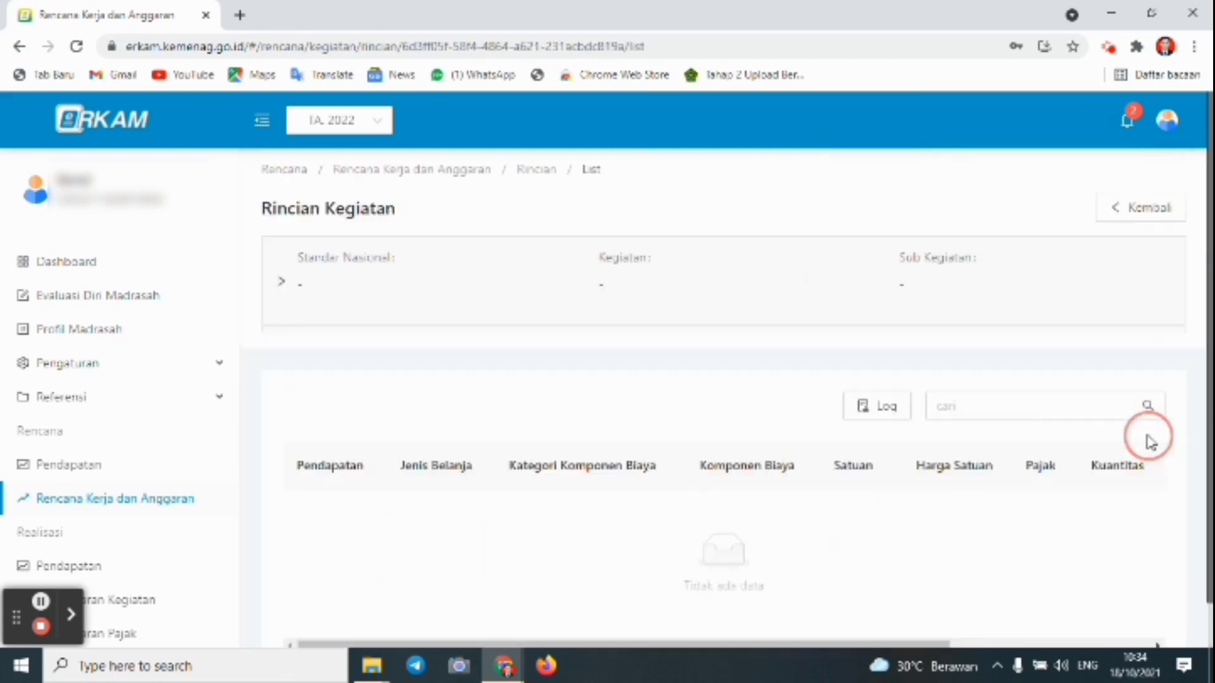
Approve the Listrik Token detail of the electricity activity and return to the Rencana Kerja dan Anggaran list.
left_click_drag(1207, 387, 1195, 474)
left_click(1017, 403)
scroll(1196, 405, "down", 2)
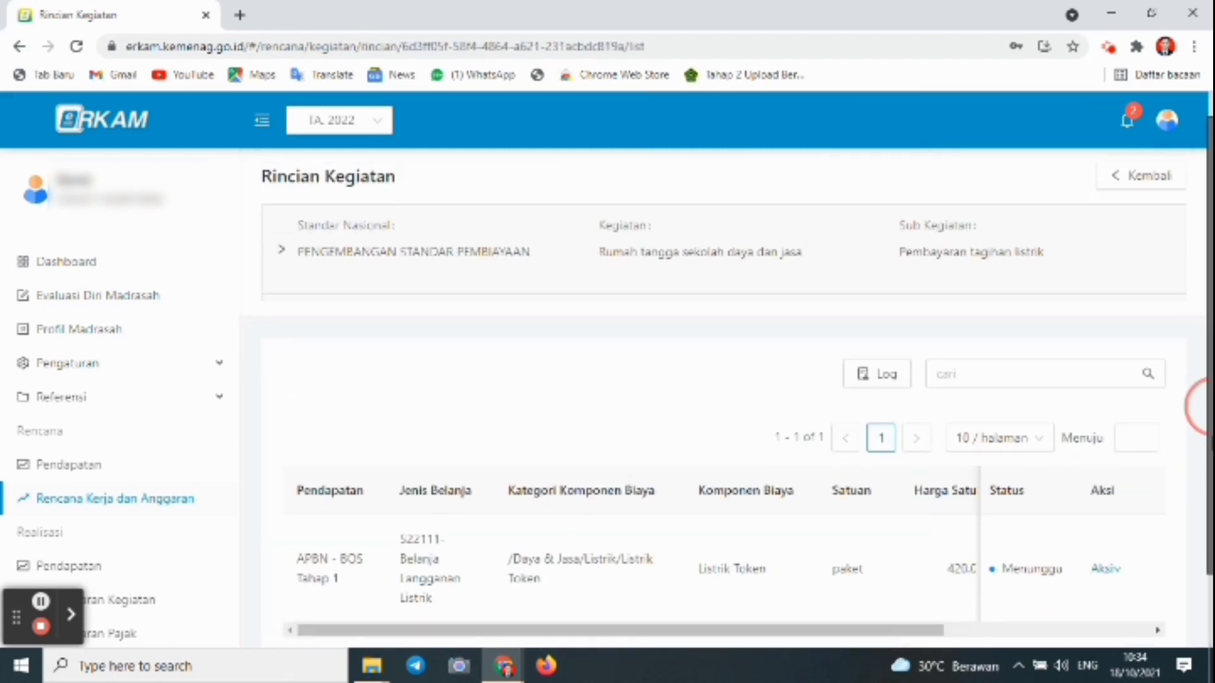
left_click(1106, 479)
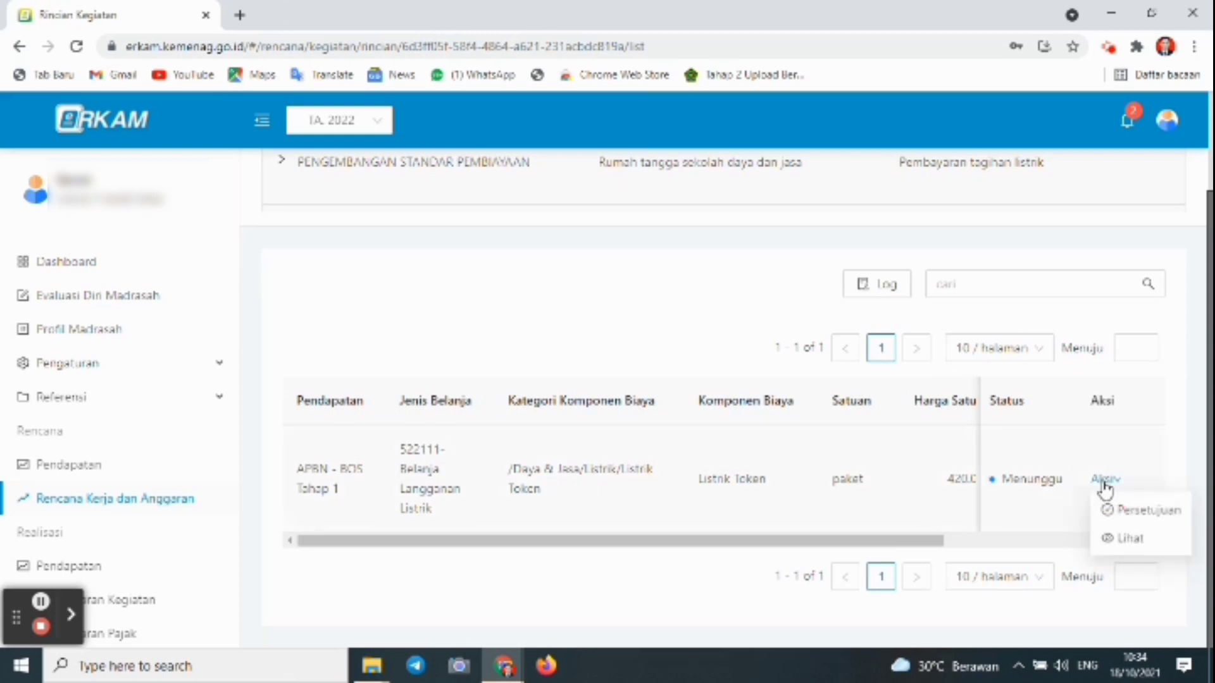
left_click(1128, 510)
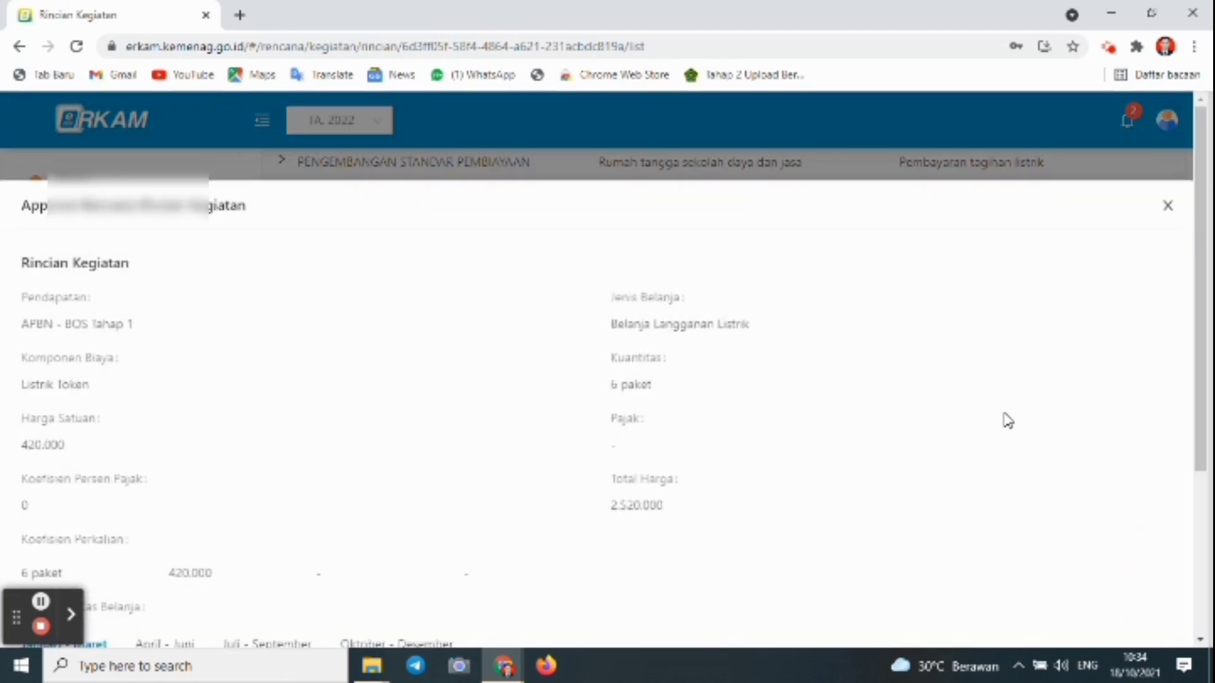
left_click_drag(1202, 322, 1172, 537)
left_click(1141, 604)
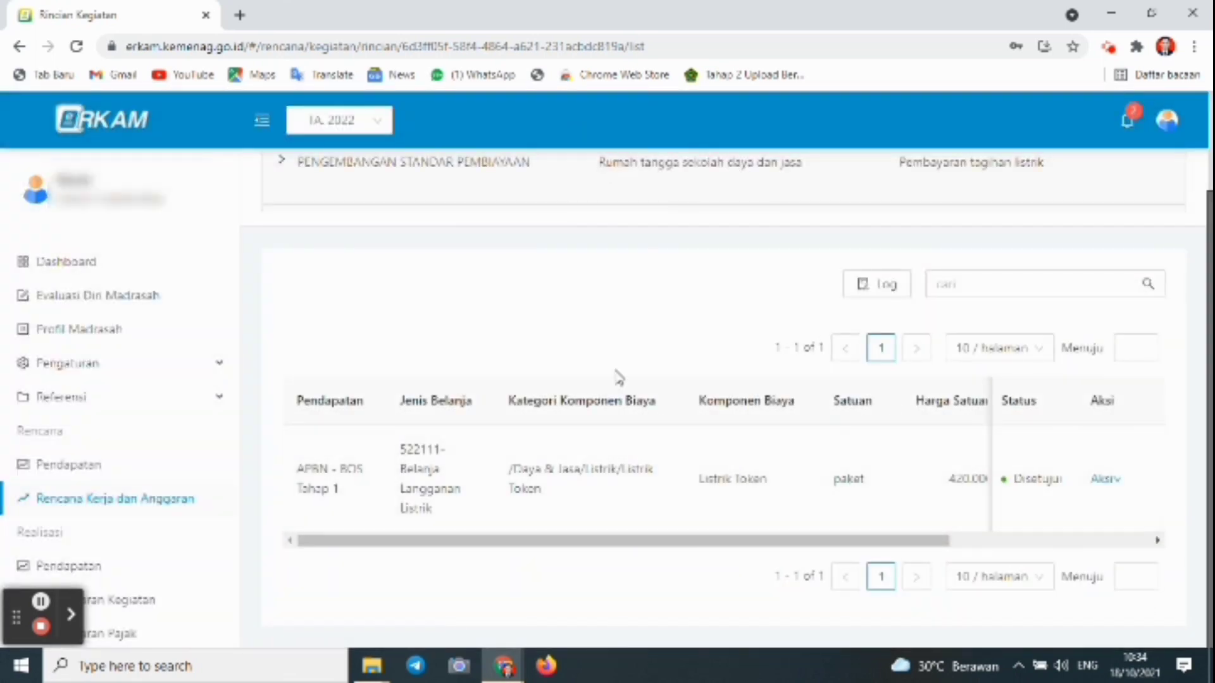
left_click(117, 500)
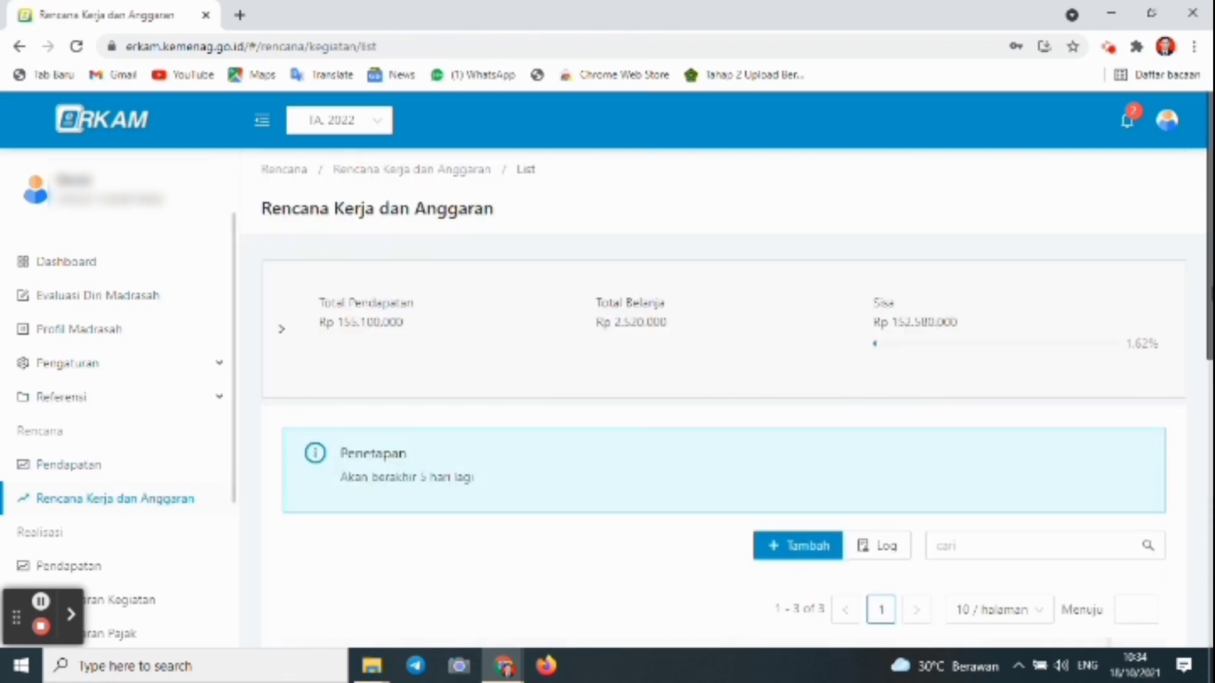
Open the Rincian of the Pembayaran honor GBPNS dan Tenaga Kependidikan activity and bring its honor detail into view.
scroll(1166, 507, "down", 7)
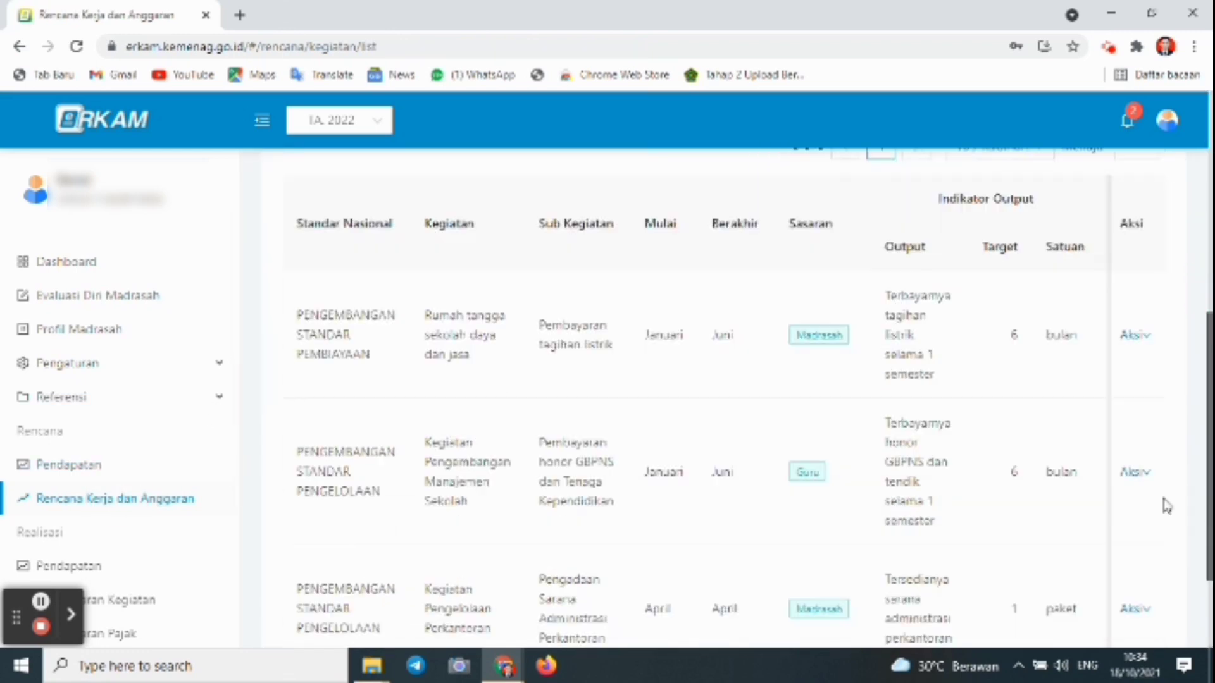
left_click(1138, 481)
left_click(1148, 503)
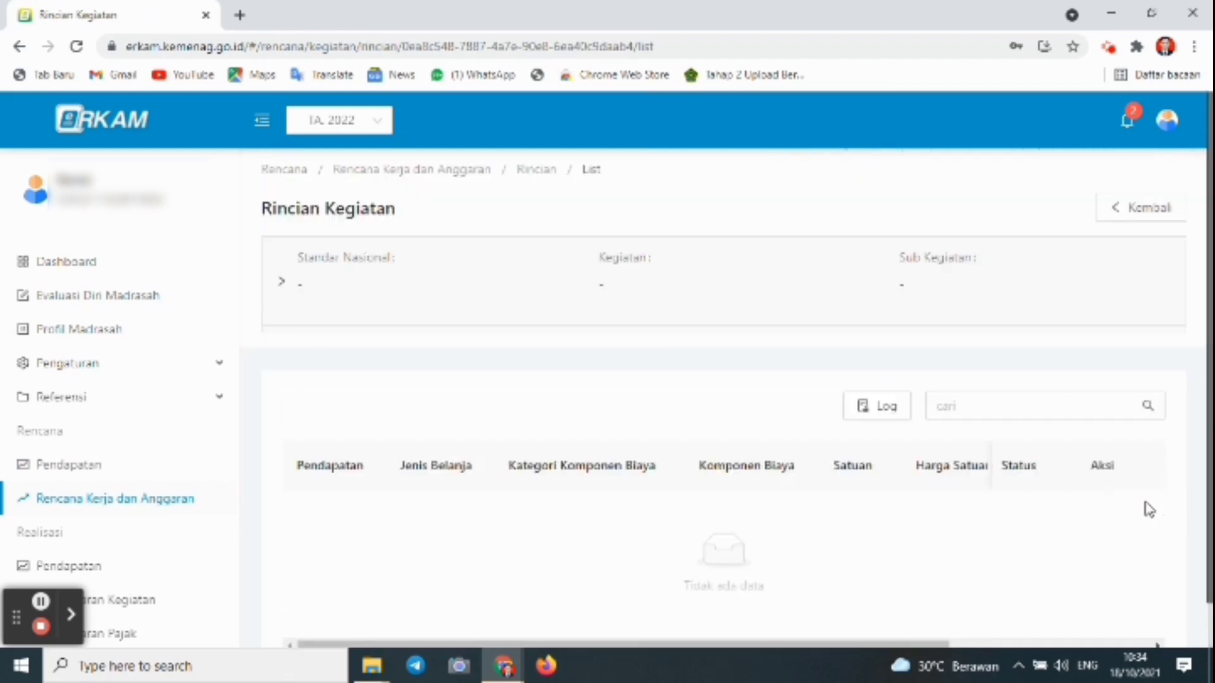
scroll(1147, 481, "down", 2)
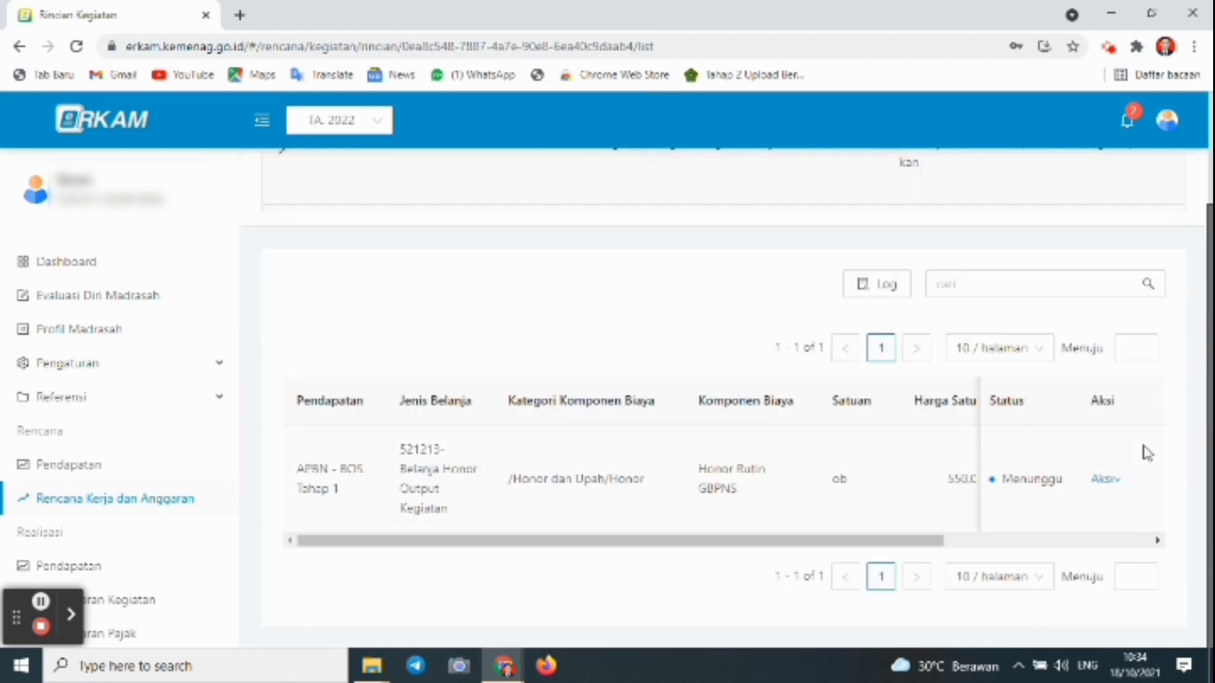
Review the Honor Rutin GBPNS detail of the honor activity and approve it.
left_click(1110, 480)
left_click(1124, 512)
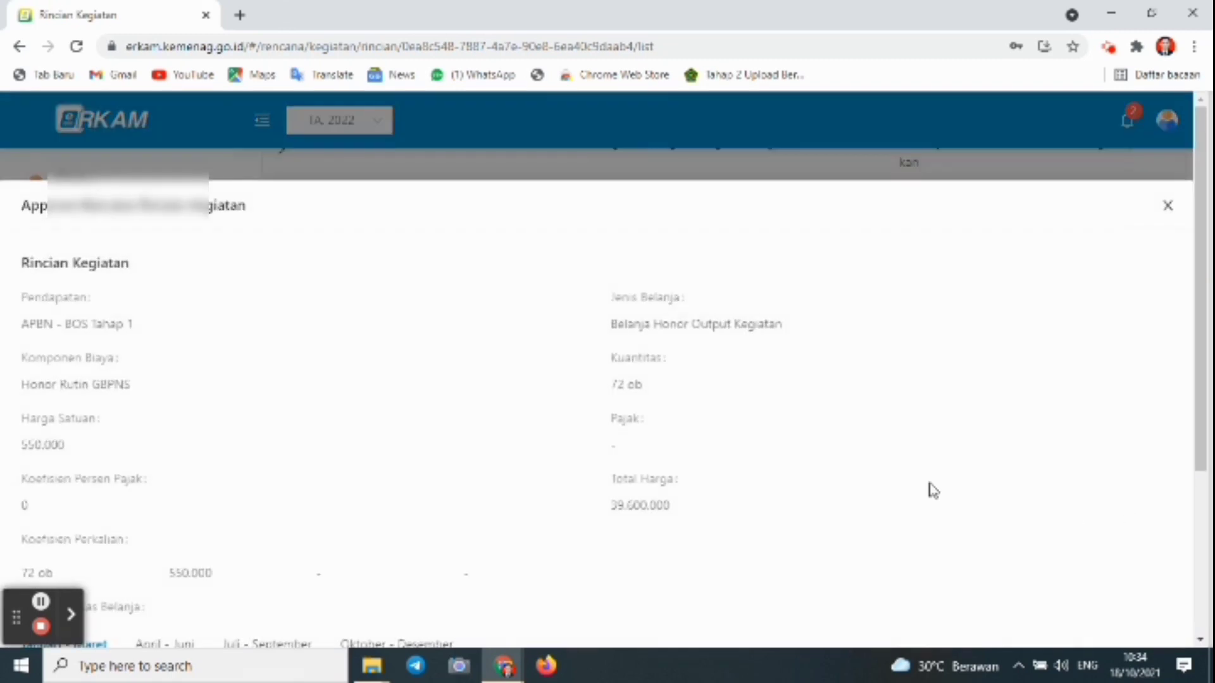
left_click_drag(1198, 298, 1139, 607)
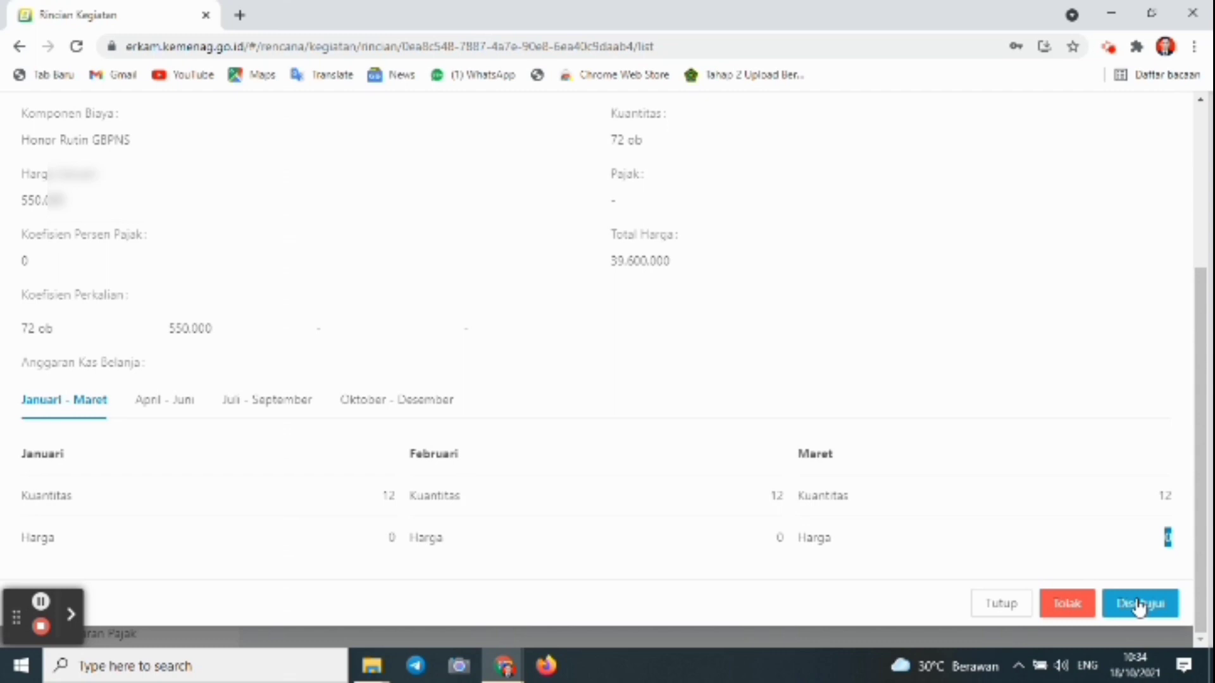
left_click(1138, 606)
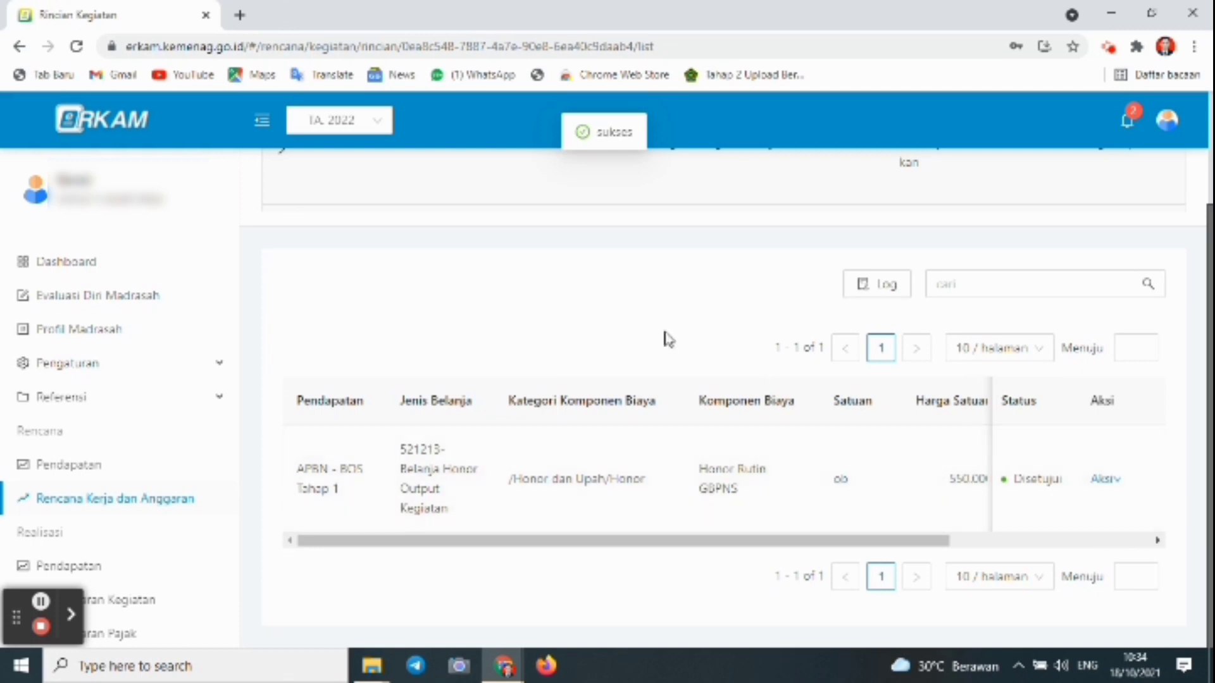
Reload the Rencana Kerja dan Anggaran list and check the budget totals against the approved details.
left_click(83, 476)
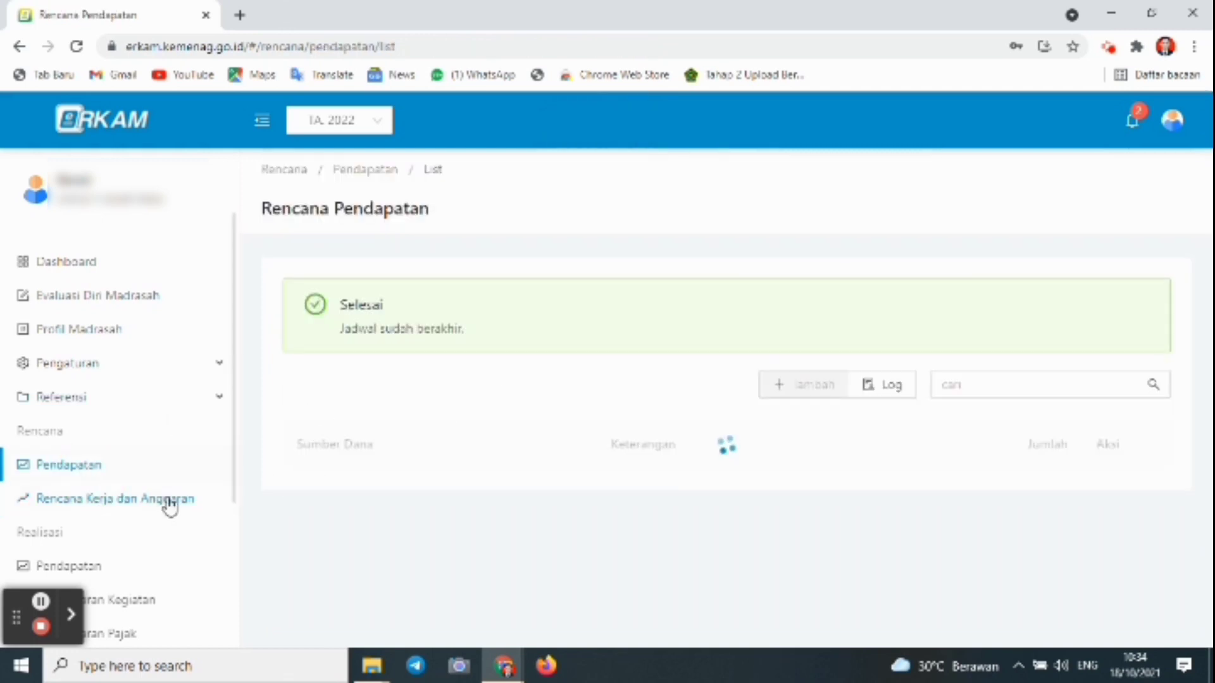
left_click(147, 504)
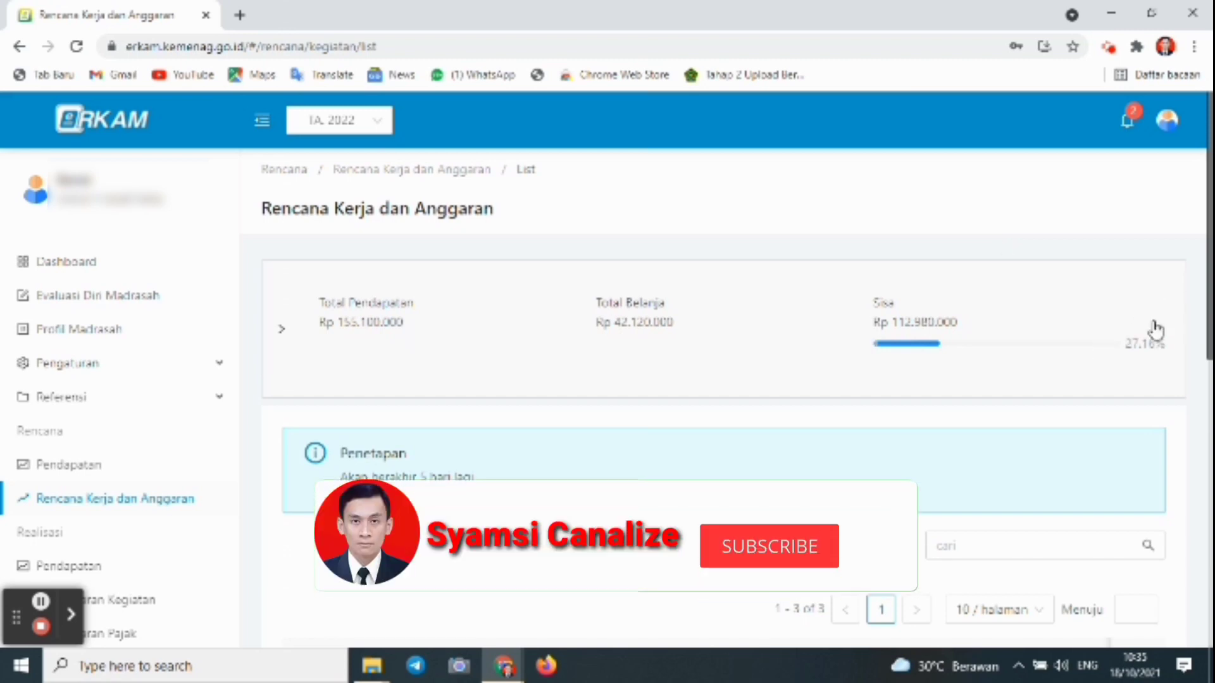
left_click_drag(1210, 285, 1209, 351)
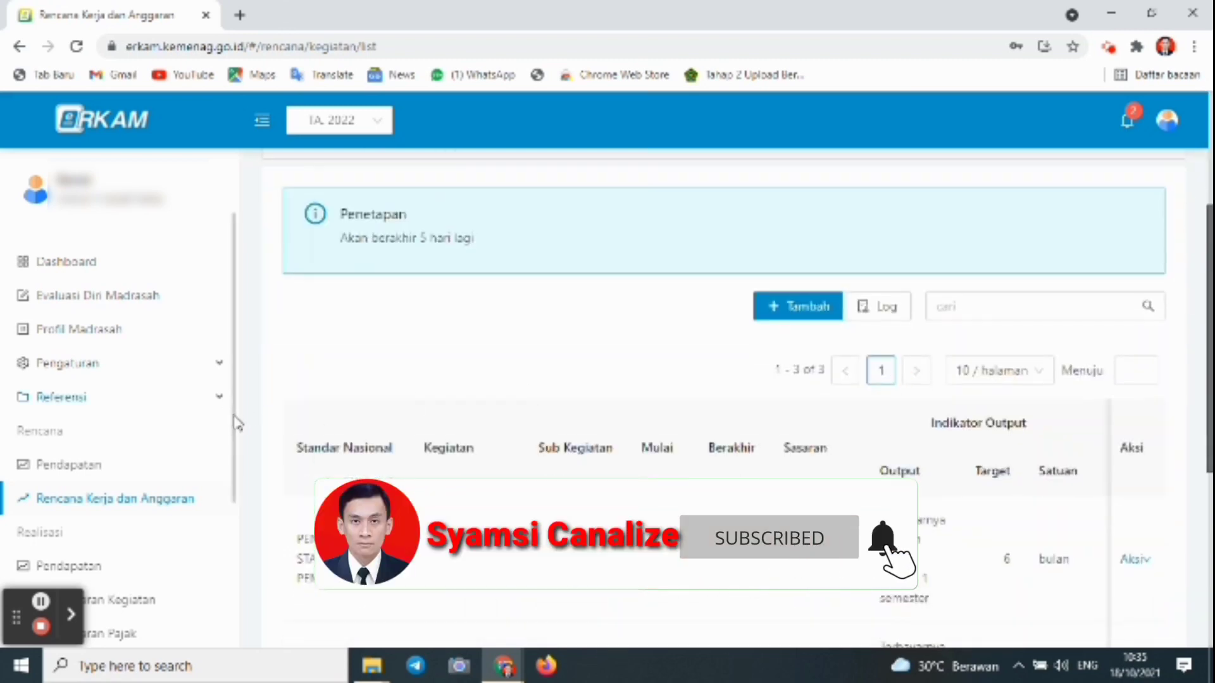
Open the RKAM (BOS K1) report from the BOS reports.
left_click(236, 443)
left_click(239, 520)
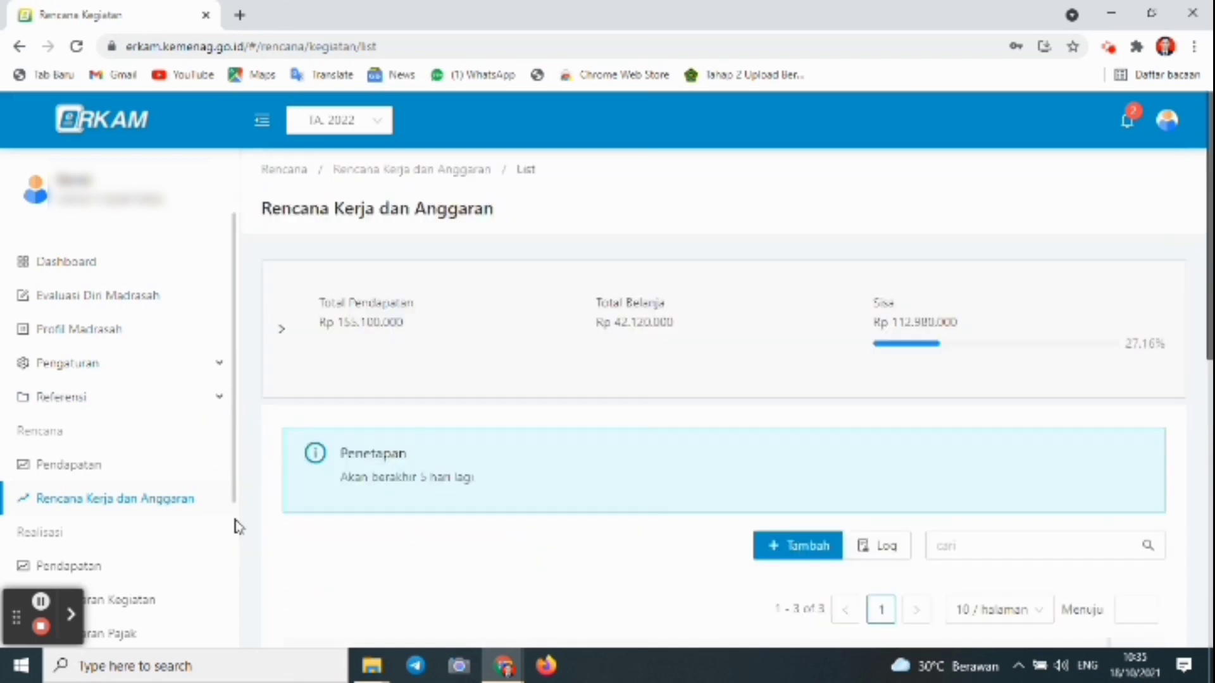
scroll(236, 526, "down", 4)
scroll(222, 487, "up", 2)
left_click(217, 467)
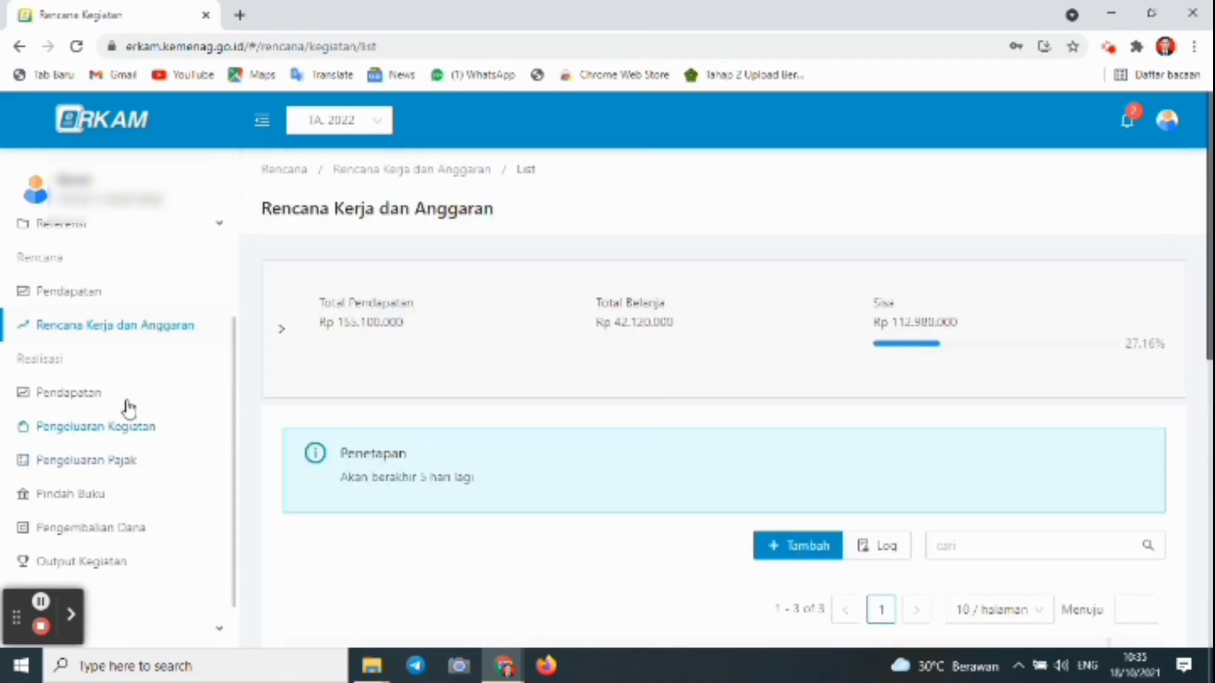
scroll(235, 635, "down", 3)
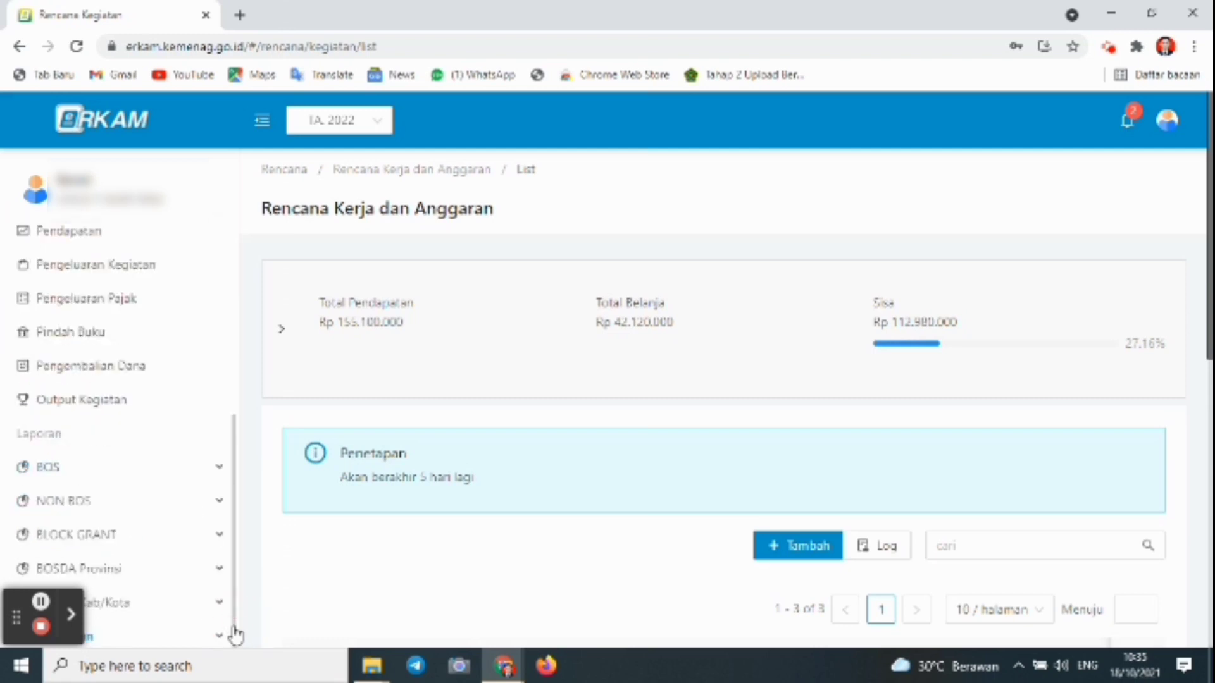
left_click(120, 475)
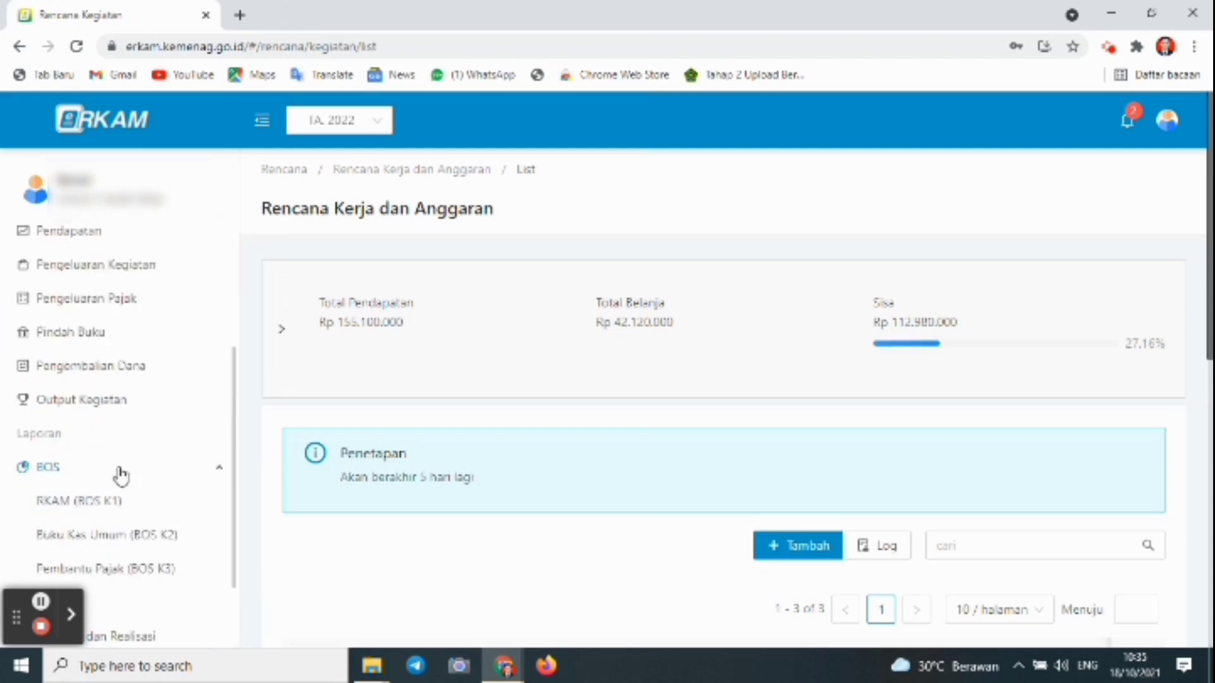
left_click(107, 503)
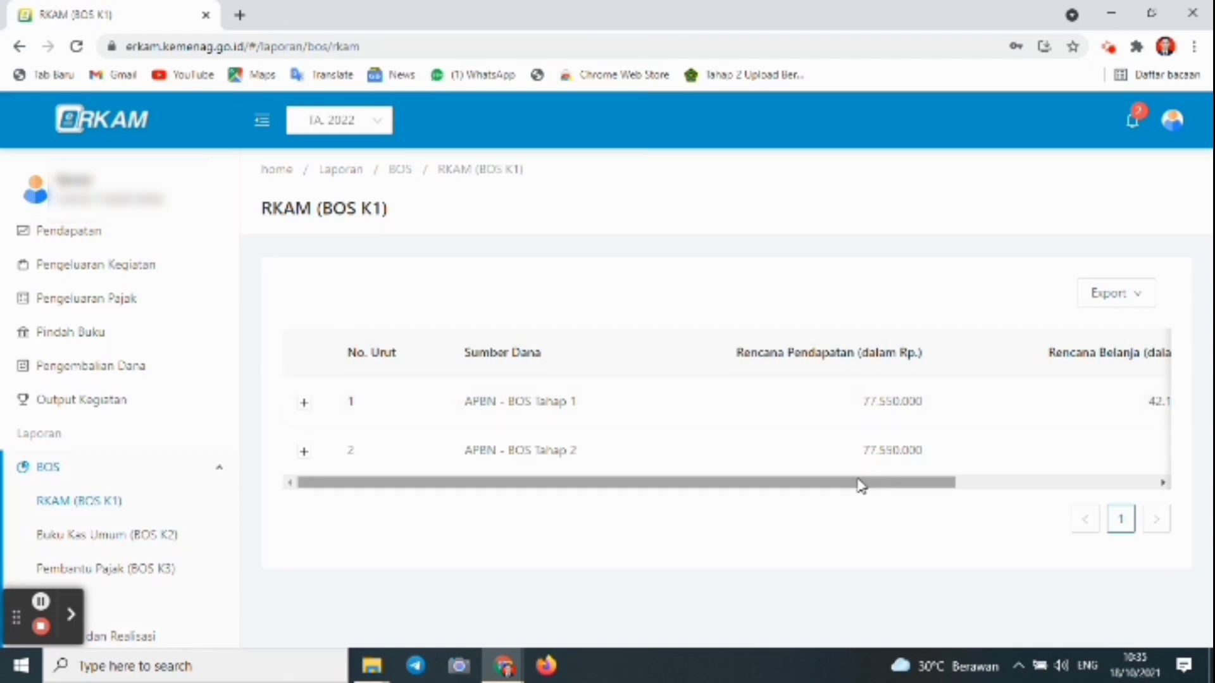
Check the planned spending per funding source, export the RKAM (BOS K1) report as PDF, and close the document after reviewing it.
left_click_drag(859, 485, 909, 482)
left_click(1108, 297)
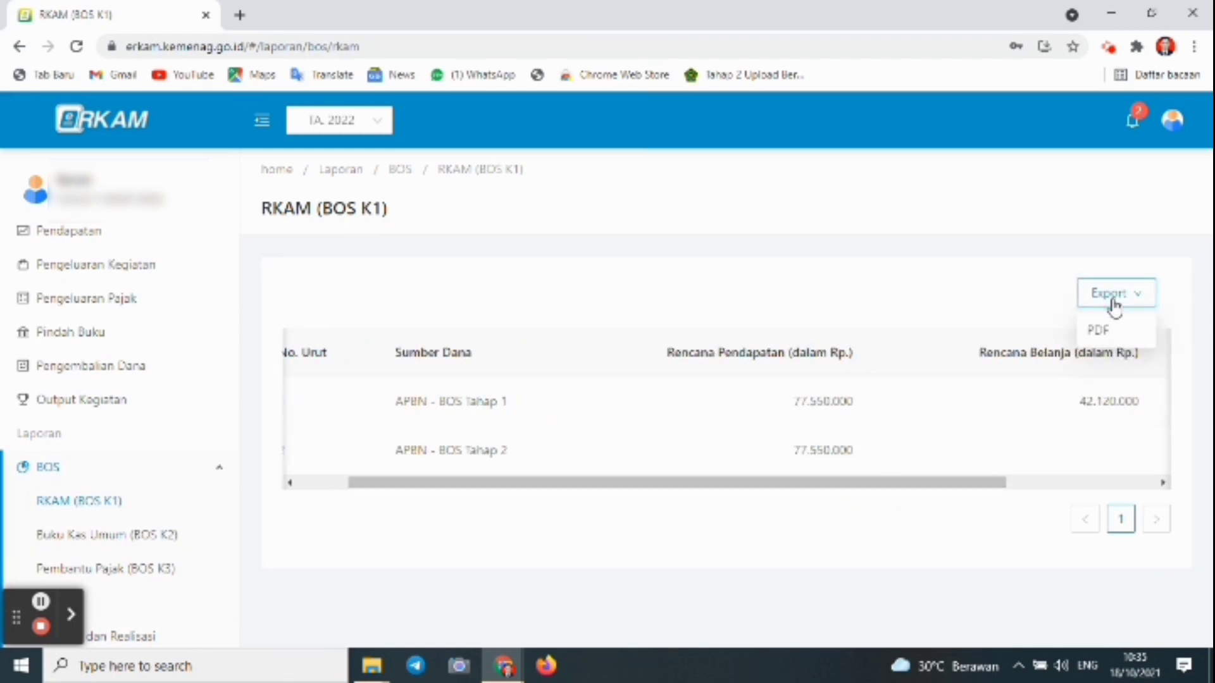
left_click(1102, 330)
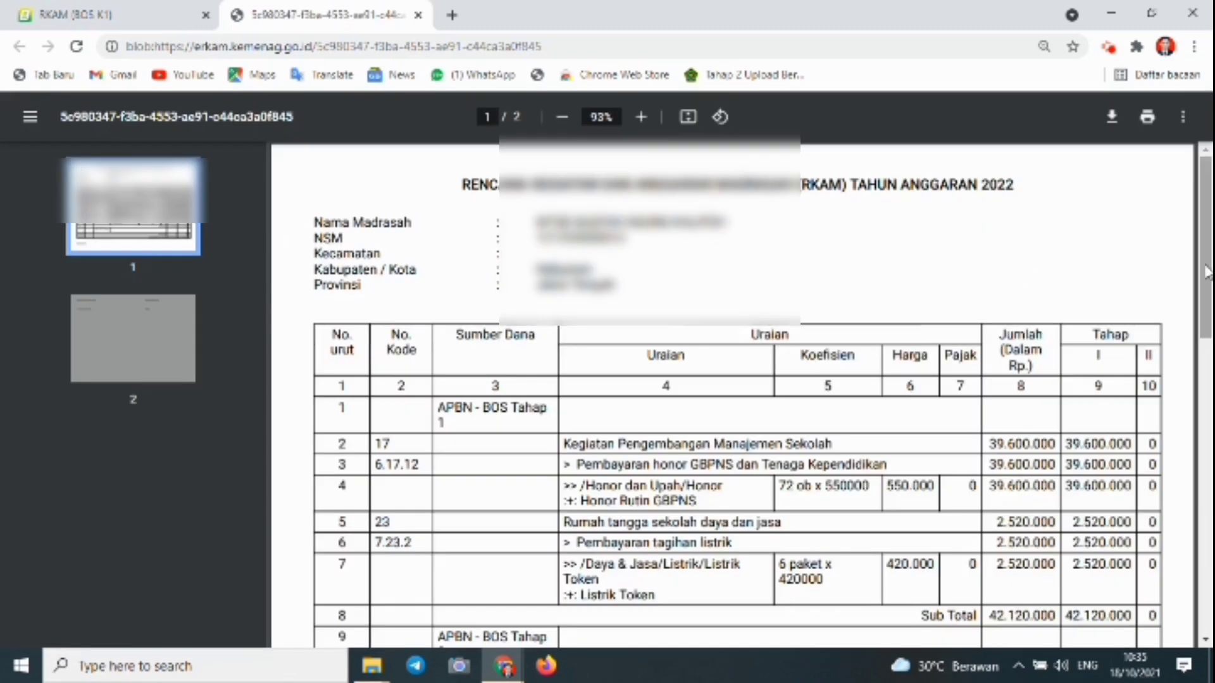
mouse_move(1208, 274)
left_mouse_down()
mouse_move(1205, 396)
mouse_move(1180, 226)
mouse_move(1167, 426)
mouse_move(1163, 264)
left_mouse_up()
left_click(419, 15)
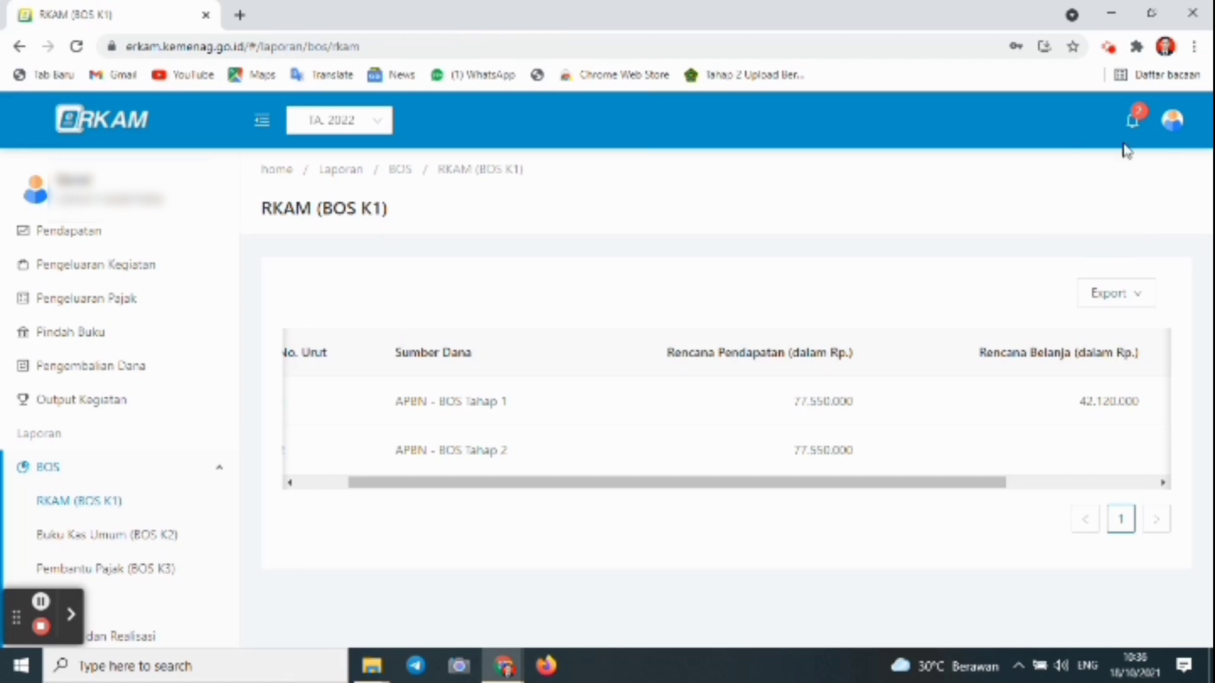
Log out of the approver account and stay on the login page.
left_click(1174, 130)
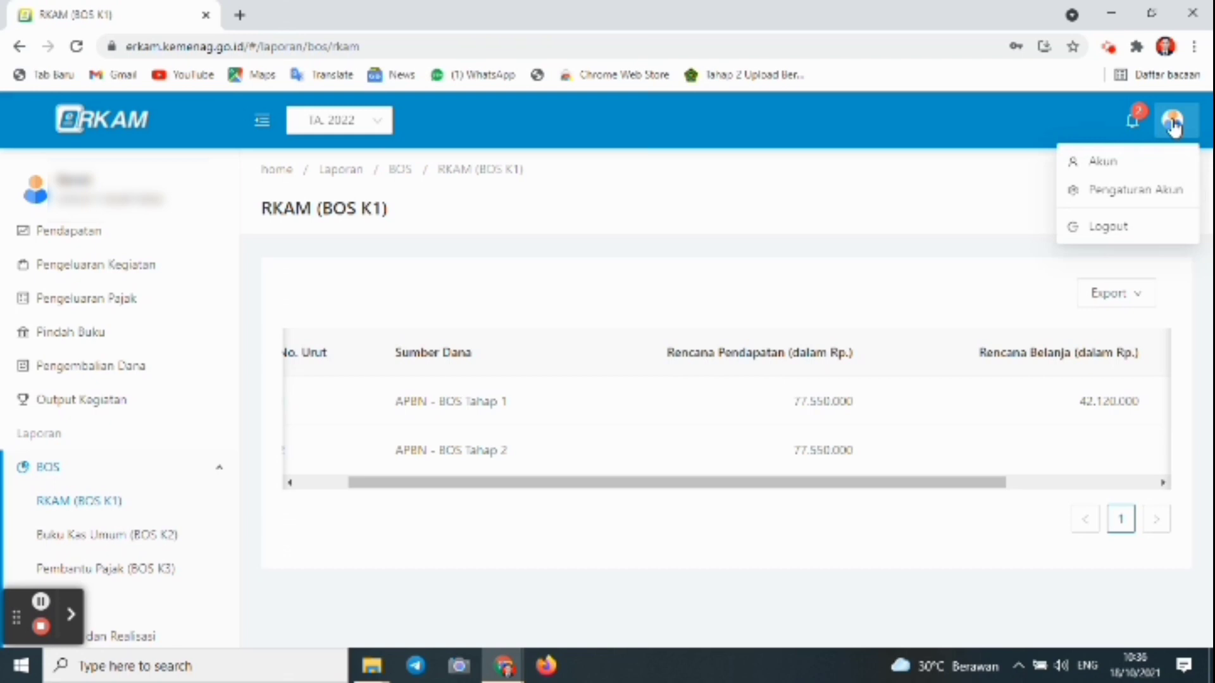
left_click(1121, 226)
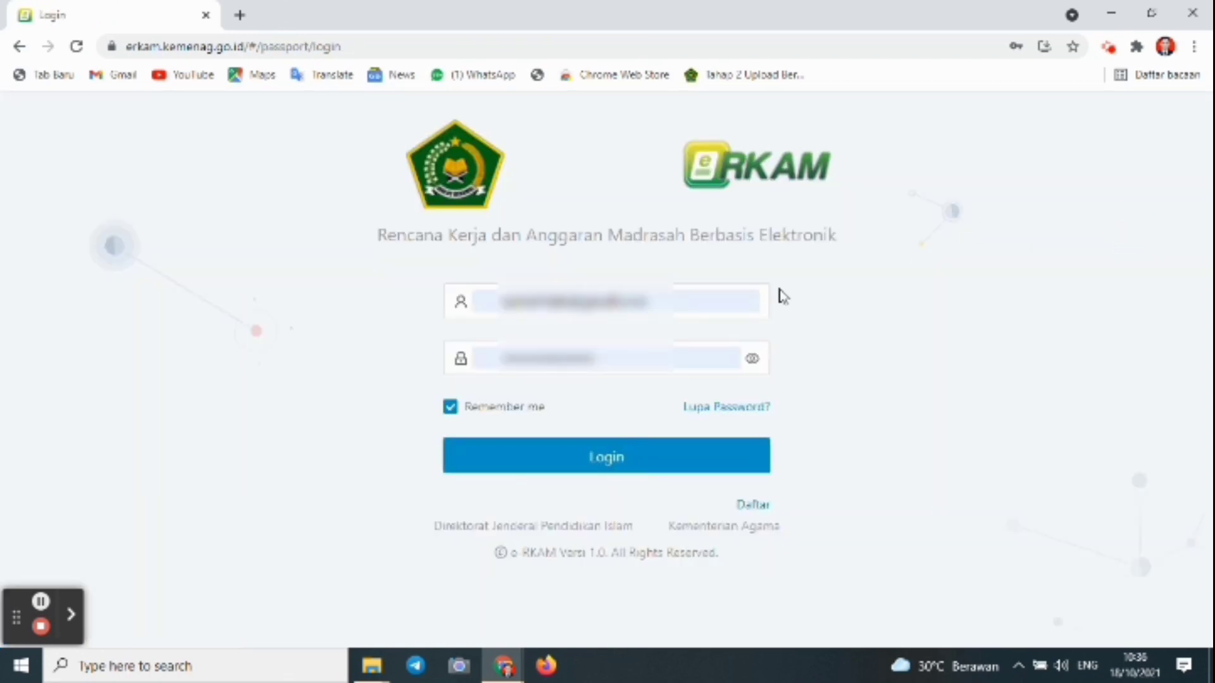
left_click(707, 294)
left_click(935, 246)
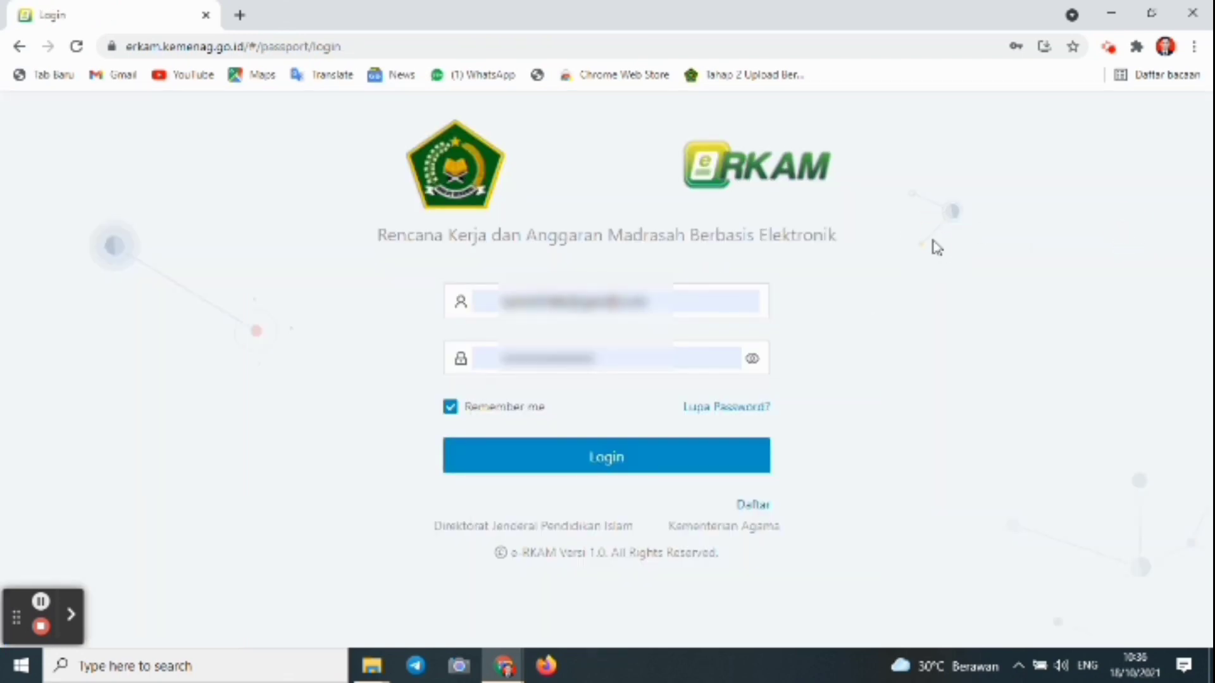